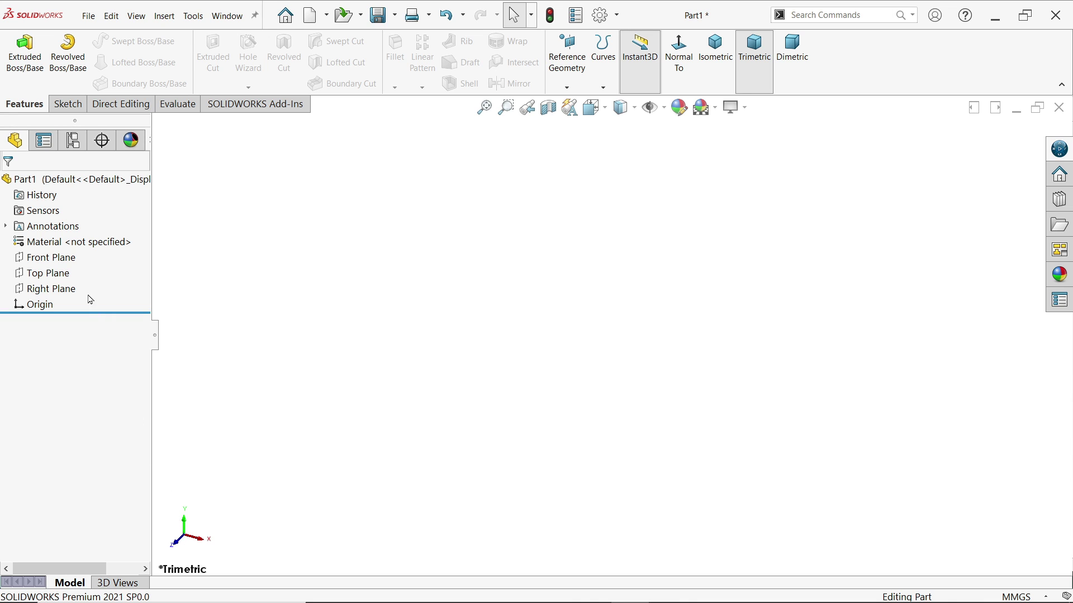
# Select the Front Plane of the empty part to sketch on.
pyautogui.click(61, 260)
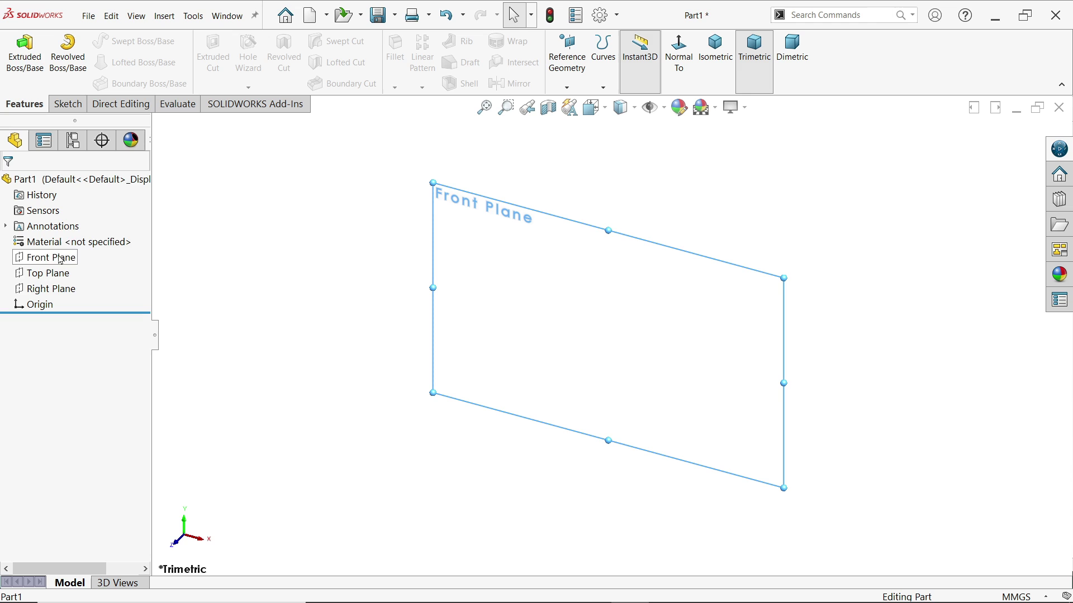
# Draw a center rectangle on the Front Plane, centred on the origin.
pyautogui.click(83, 237)
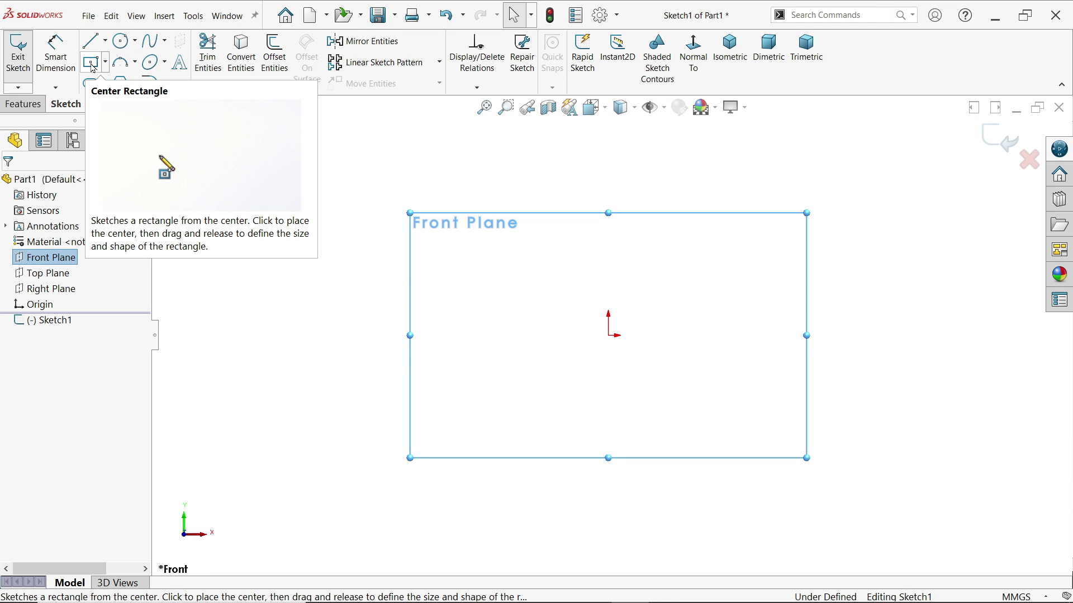
pyautogui.click(93, 65)
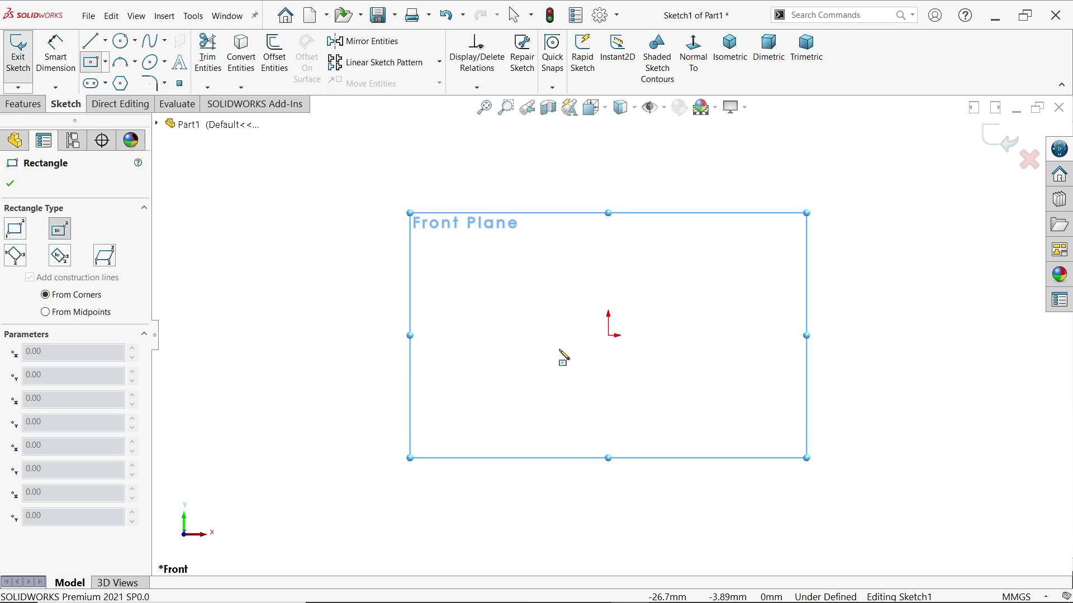
pyautogui.click(608, 335)
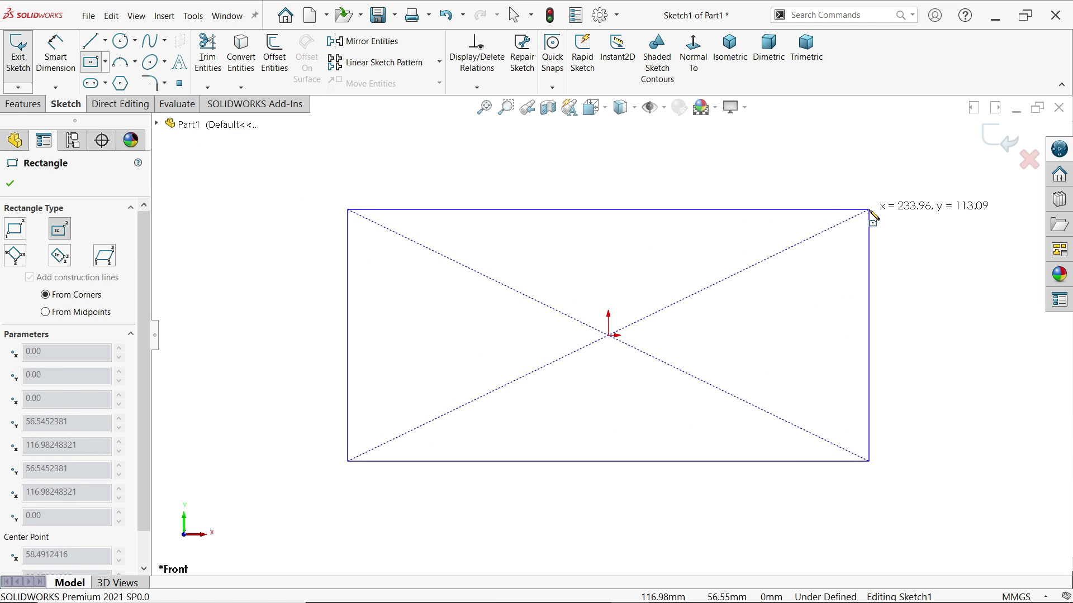
pyautogui.click(880, 187)
pyautogui.press('Escape')
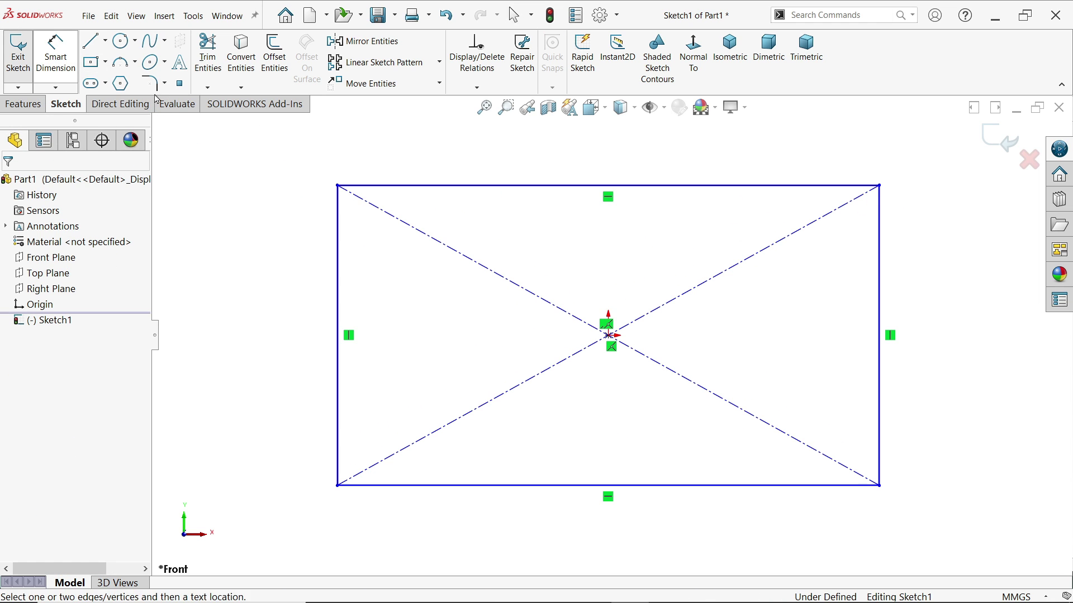
# Dimension the rectangle 150 mm tall on the left edge and 240 mm wide on the top edge.
pyautogui.click(338, 254)
pyautogui.click(314, 254)
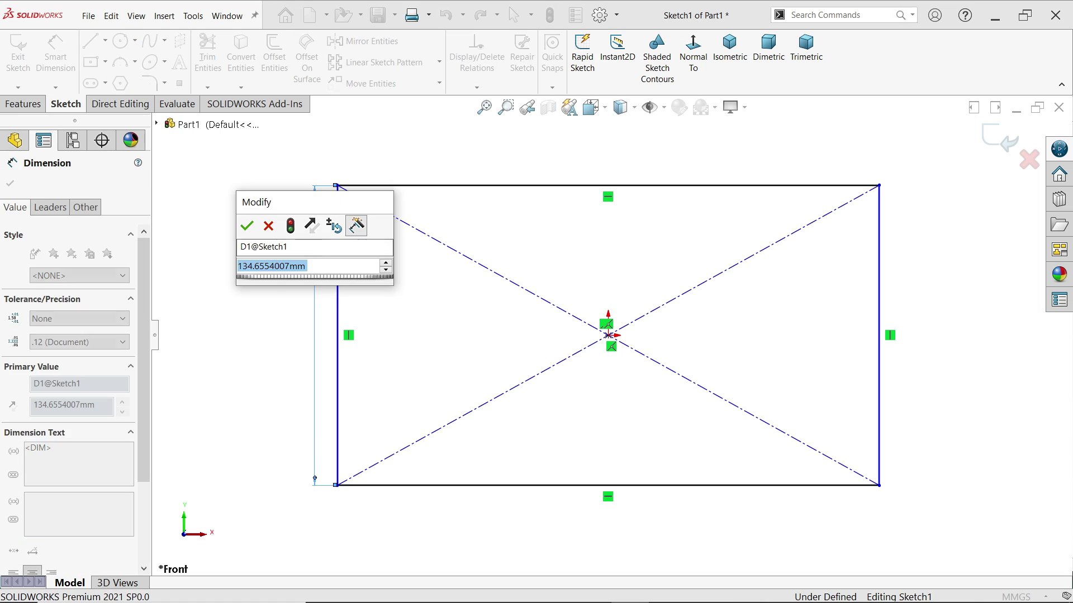
pyautogui.write('150')
pyautogui.press('Return')
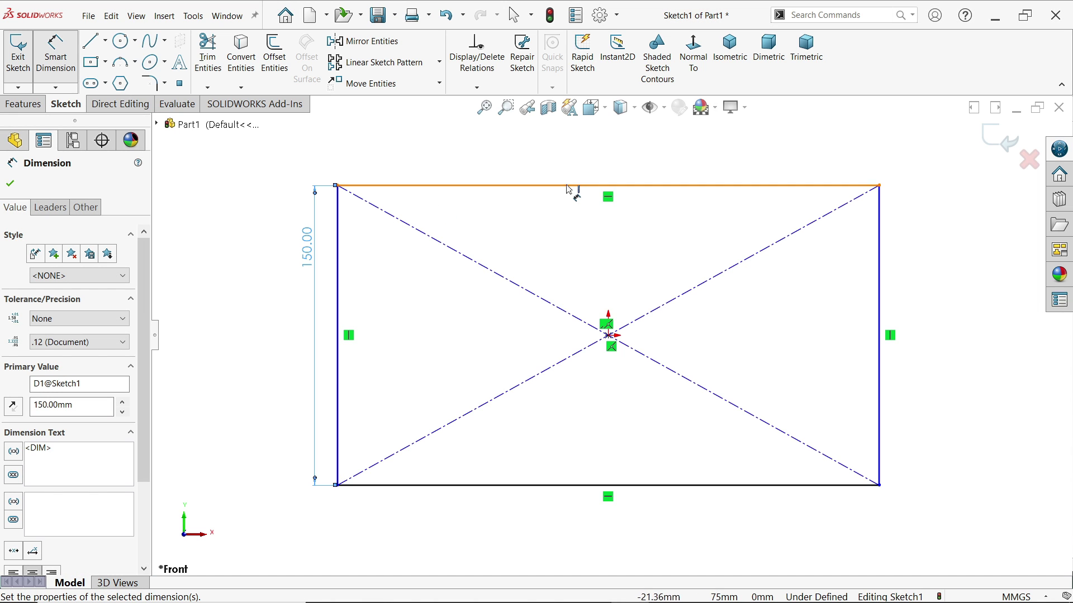
pyautogui.click(567, 185)
pyautogui.click(580, 168)
pyautogui.write('240')
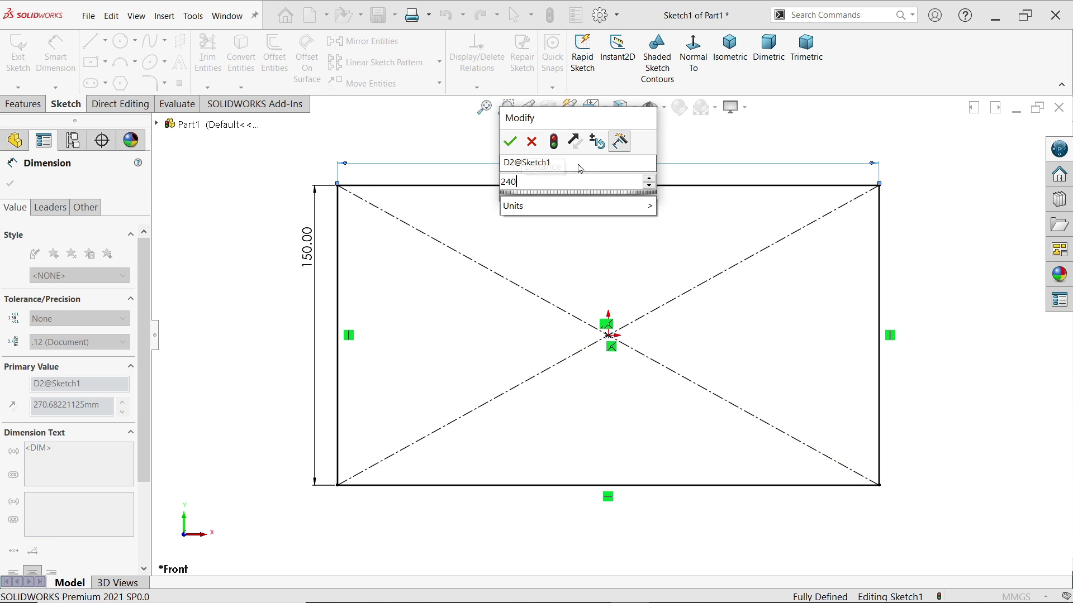
pyautogui.press('Return')
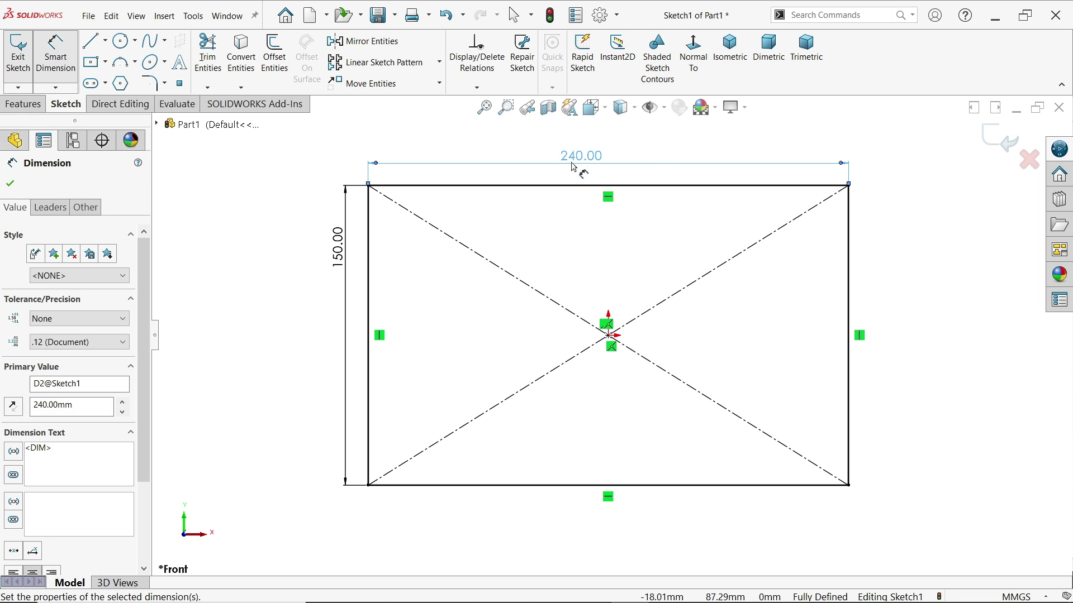
# Extrude the 240 x 150 rectangle 40 mm into a solid block.
pyautogui.click(24, 104)
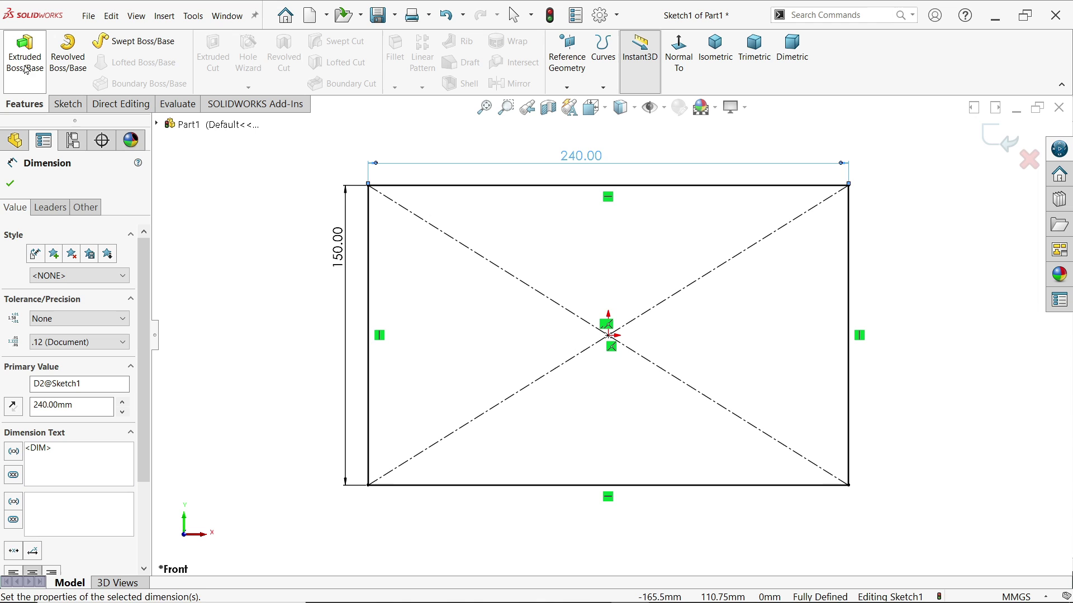
pyautogui.click(25, 53)
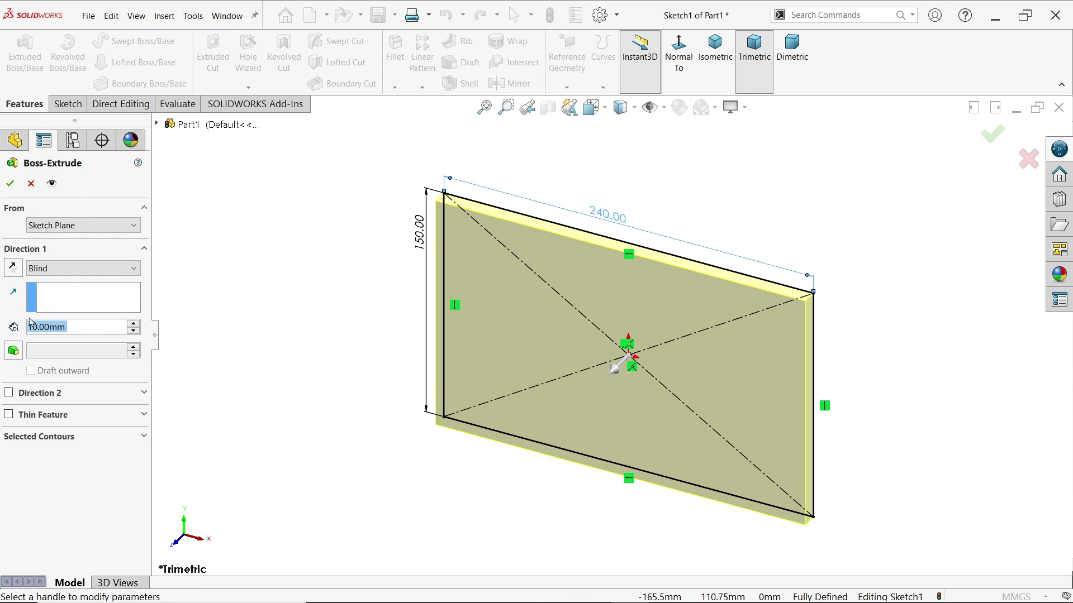
pyautogui.write('40')
pyautogui.press('Return')
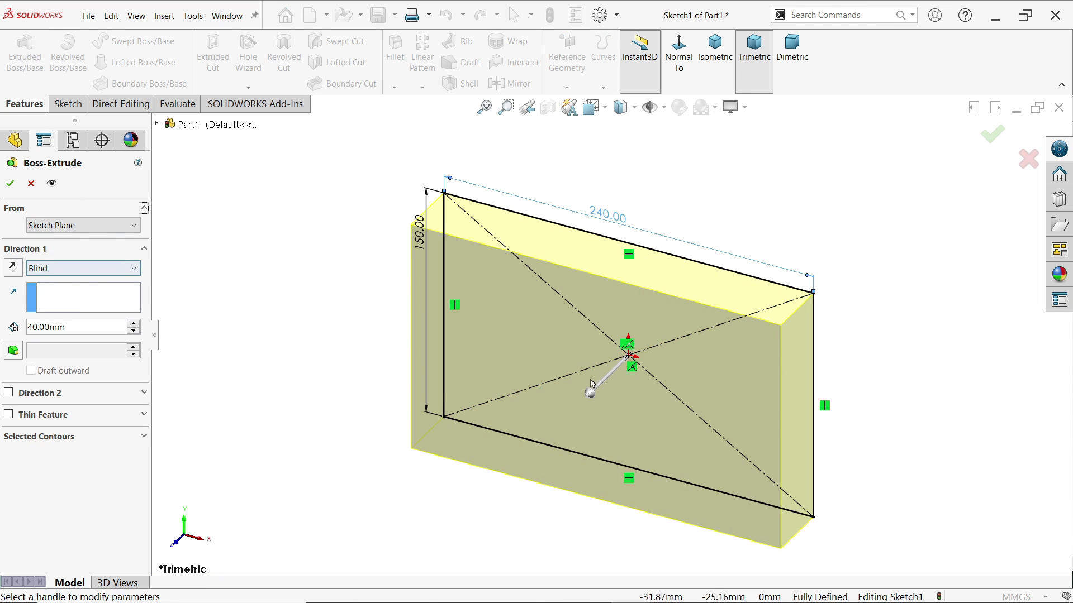
pyautogui.click(10, 183)
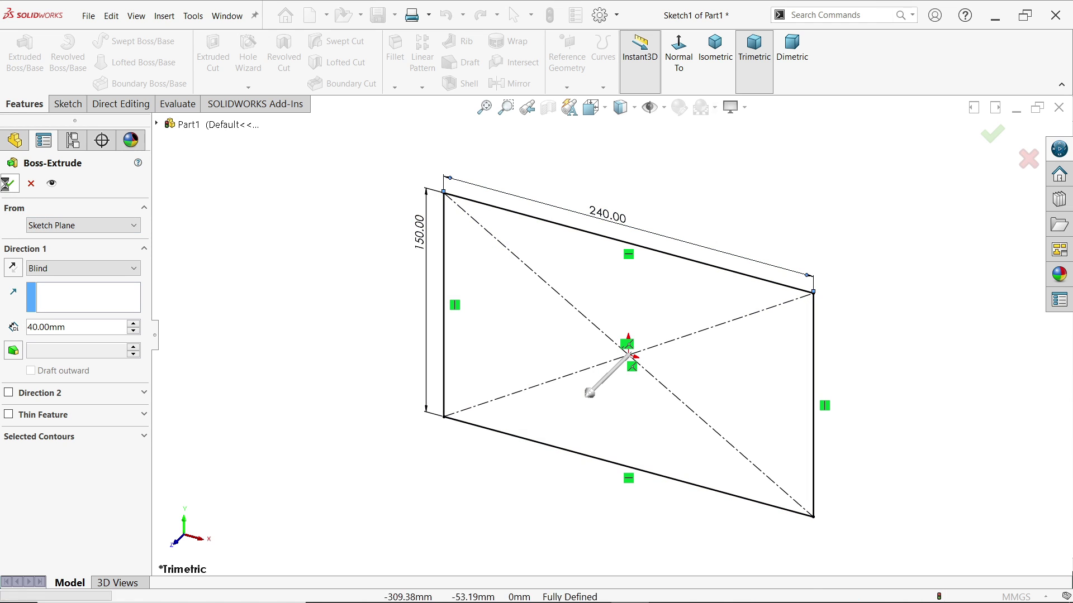
pyautogui.click(615, 384)
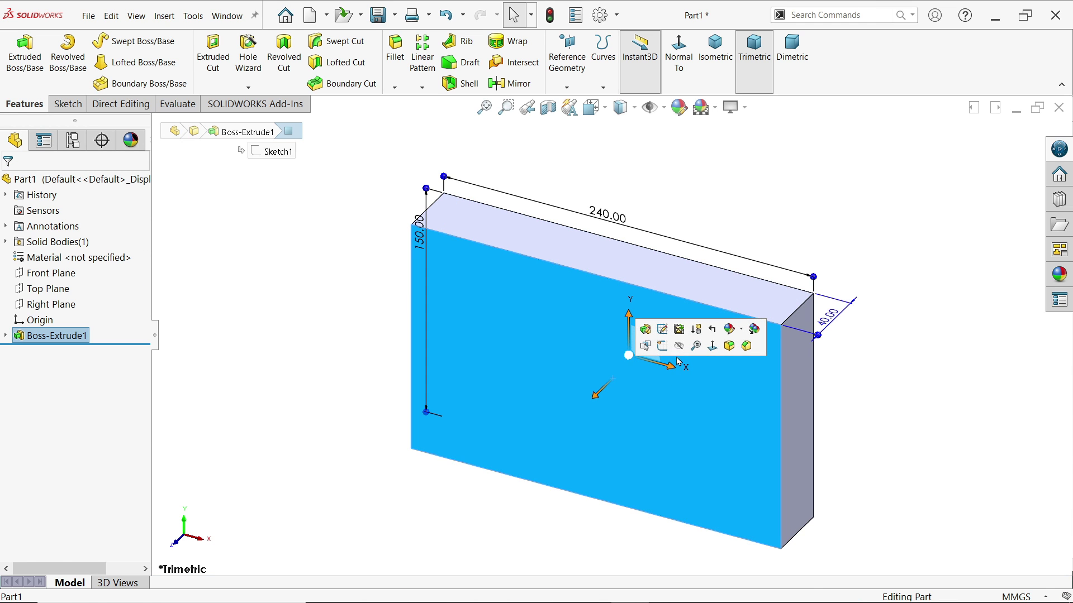
# On the front face, draw a closed line profile with a tangent arc corner at the lower right.
pyautogui.click(666, 349)
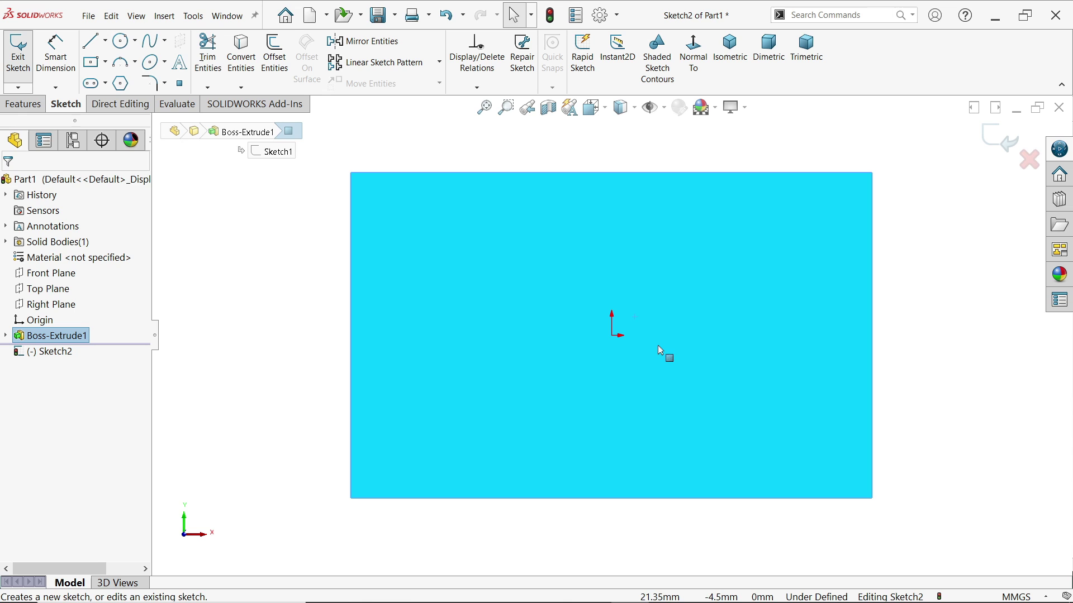
pyautogui.click(92, 41)
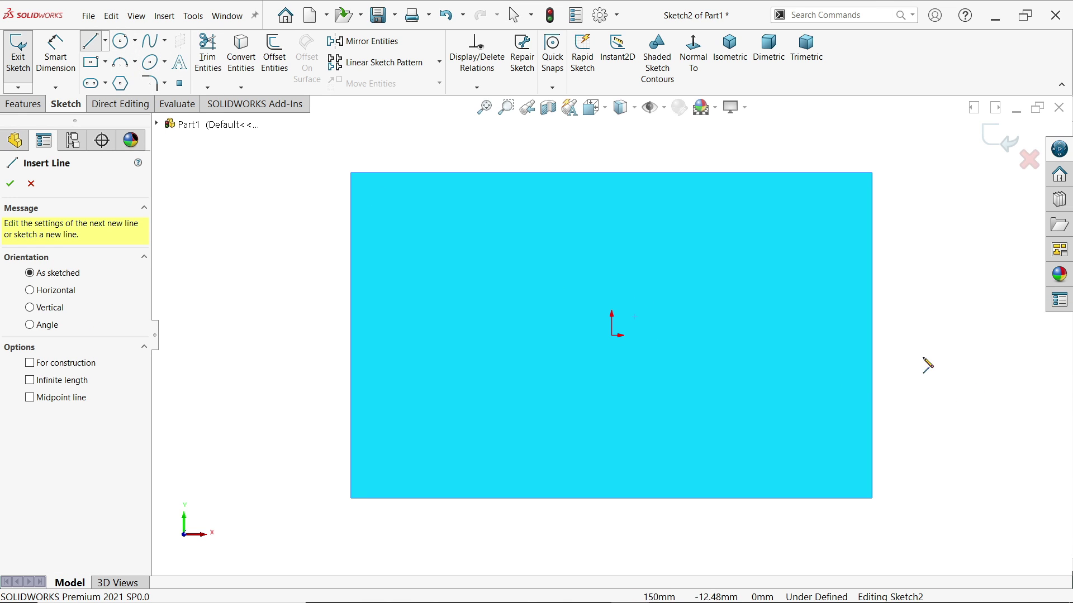
pyautogui.click(872, 302)
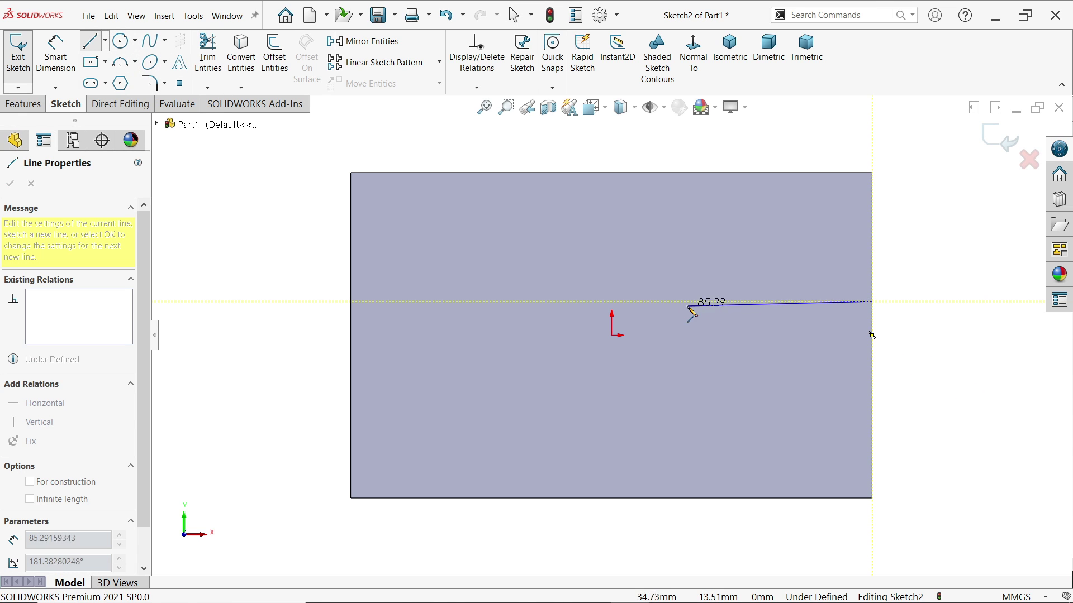
pyautogui.click(650, 301)
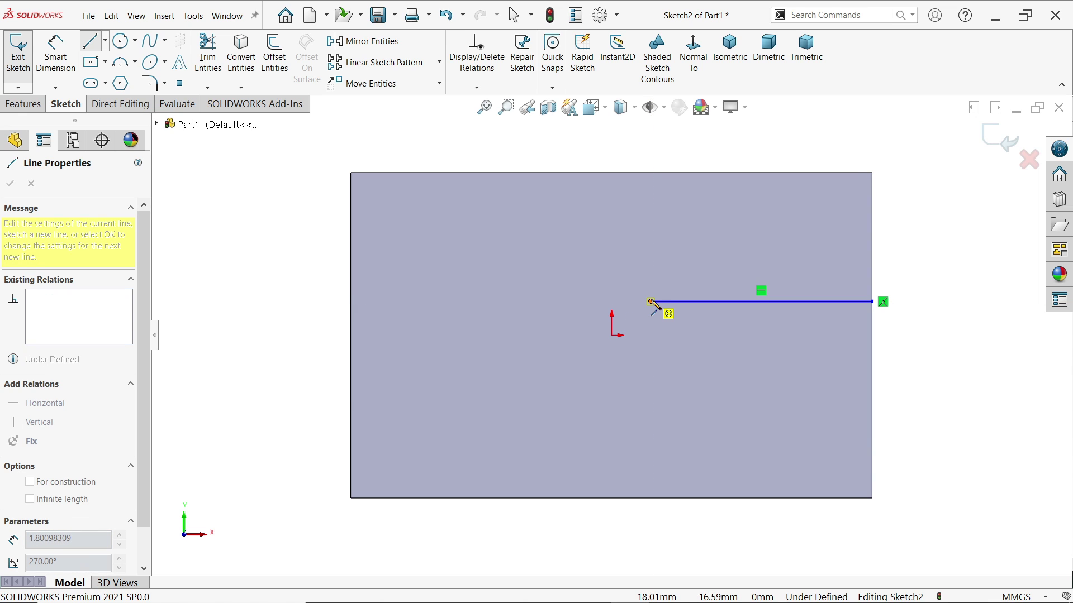
pyautogui.moveTo(650, 302)
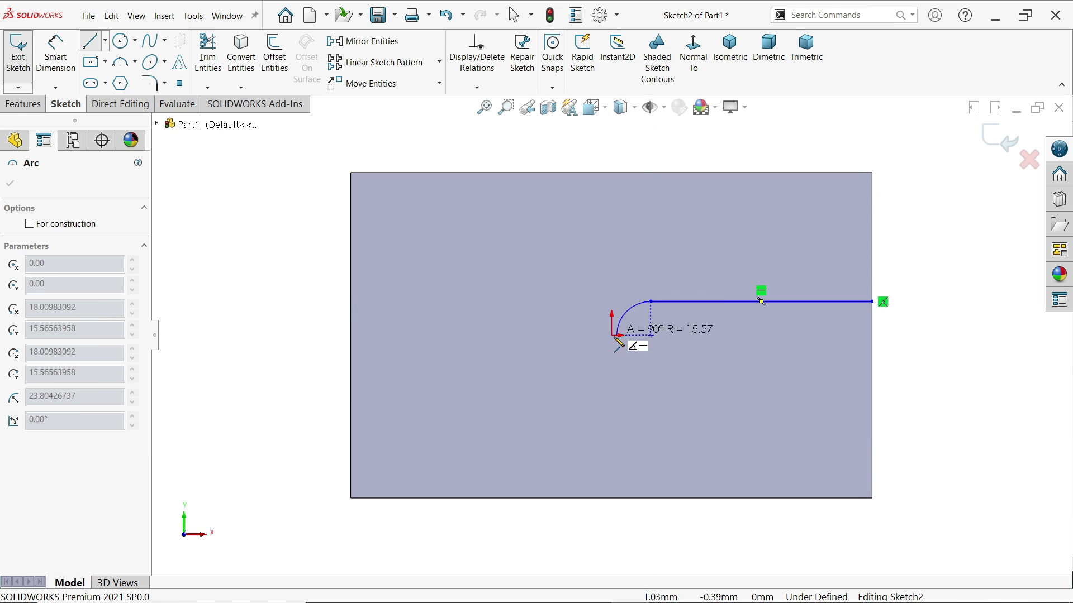
pyautogui.click(564, 388)
pyautogui.click(563, 498)
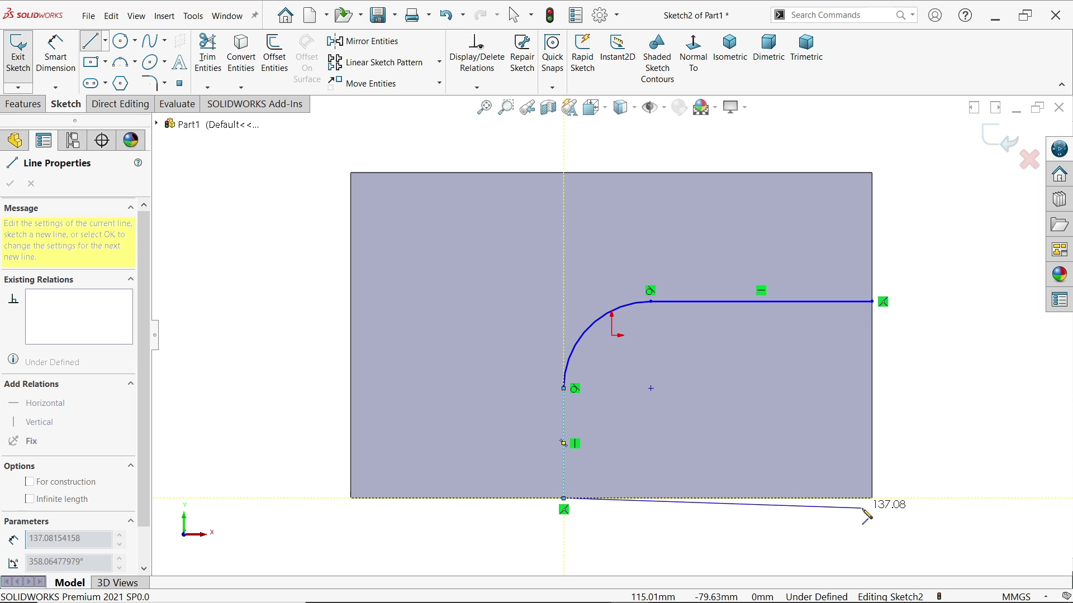
pyautogui.click(871, 498)
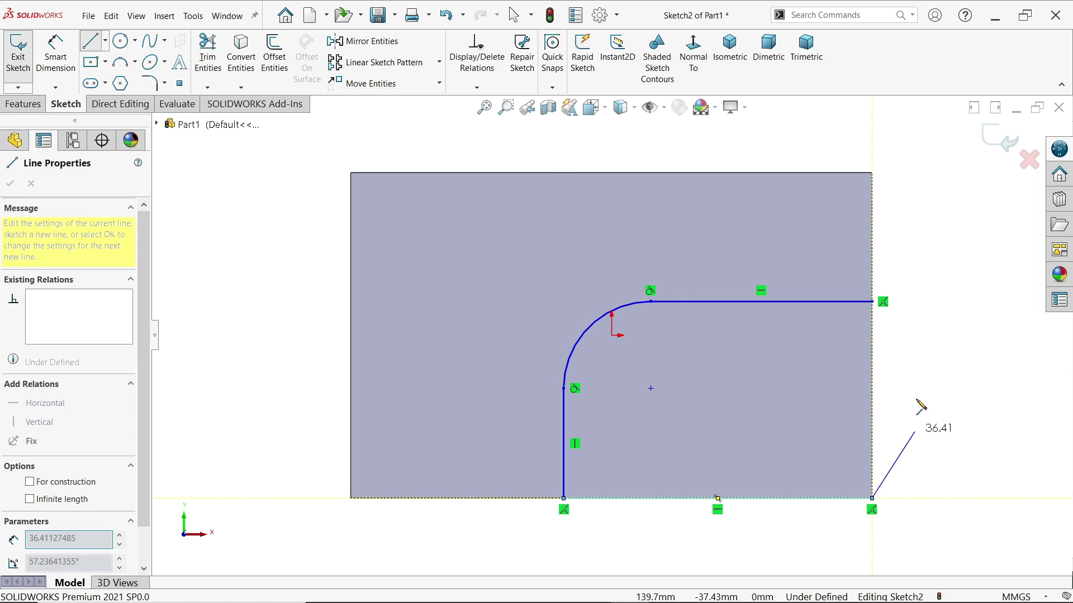
pyautogui.click(882, 303)
pyautogui.rightClick(902, 208)
pyautogui.click(924, 212)
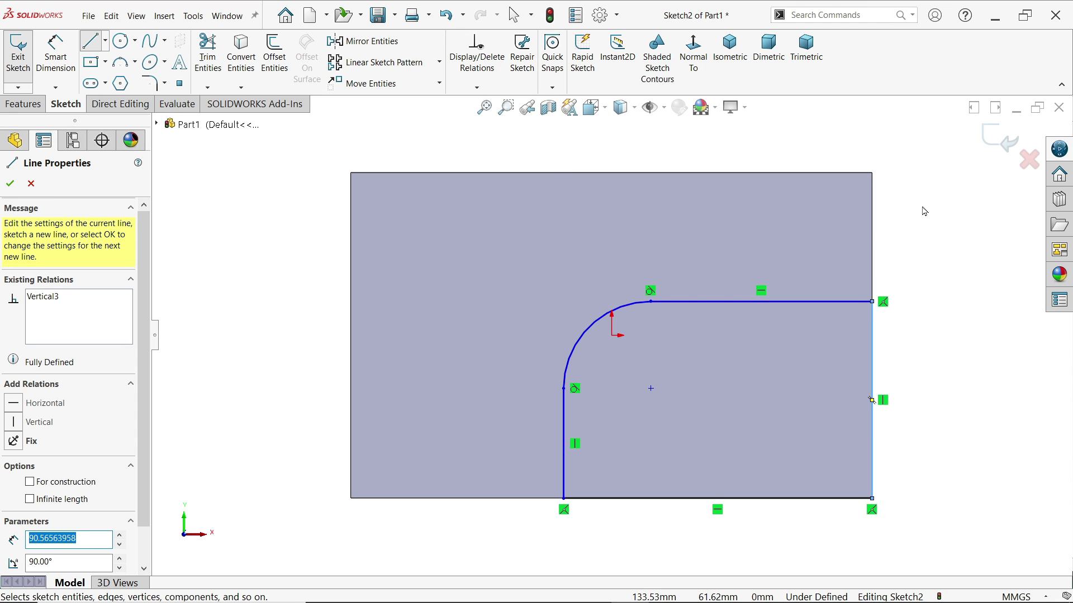
# Draw three circles: two in the upper face area and one inside the rounded corner.
pyautogui.click(121, 42)
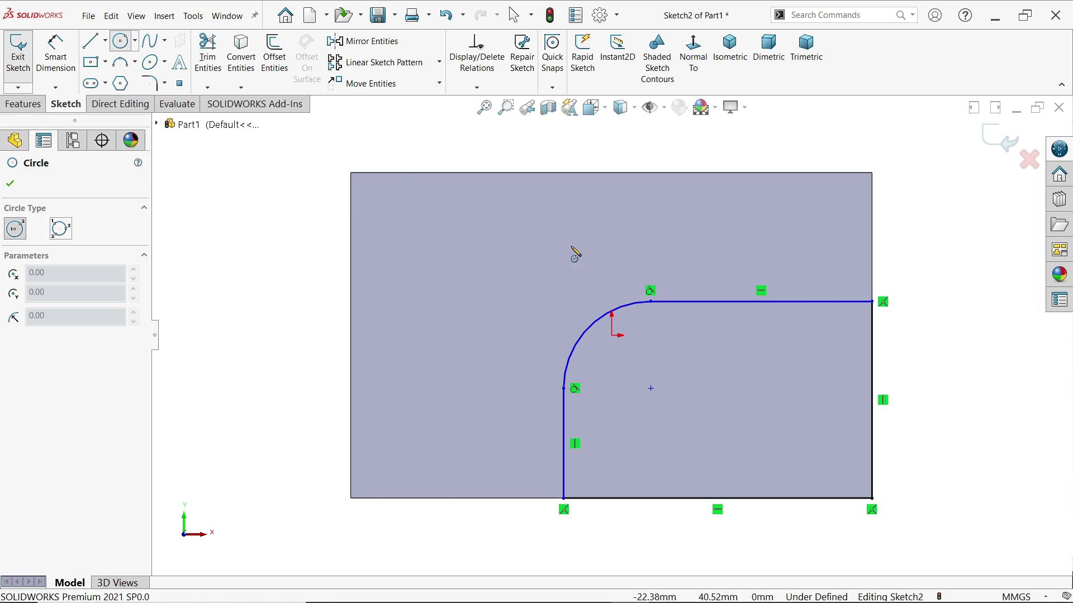
pyautogui.click(596, 228)
pyautogui.click(626, 228)
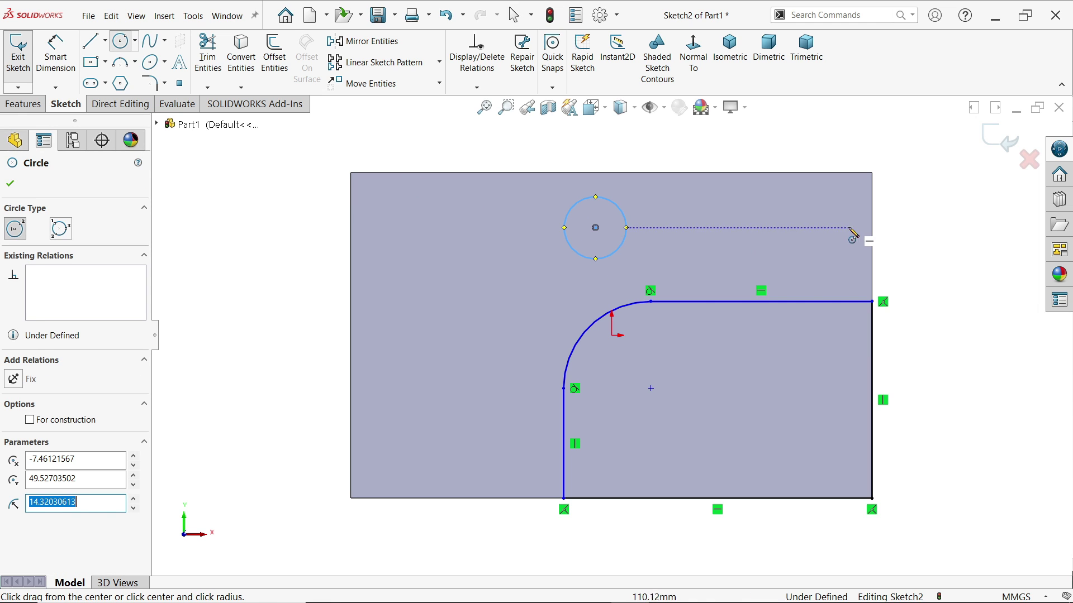
pyautogui.click(796, 219)
pyautogui.click(825, 220)
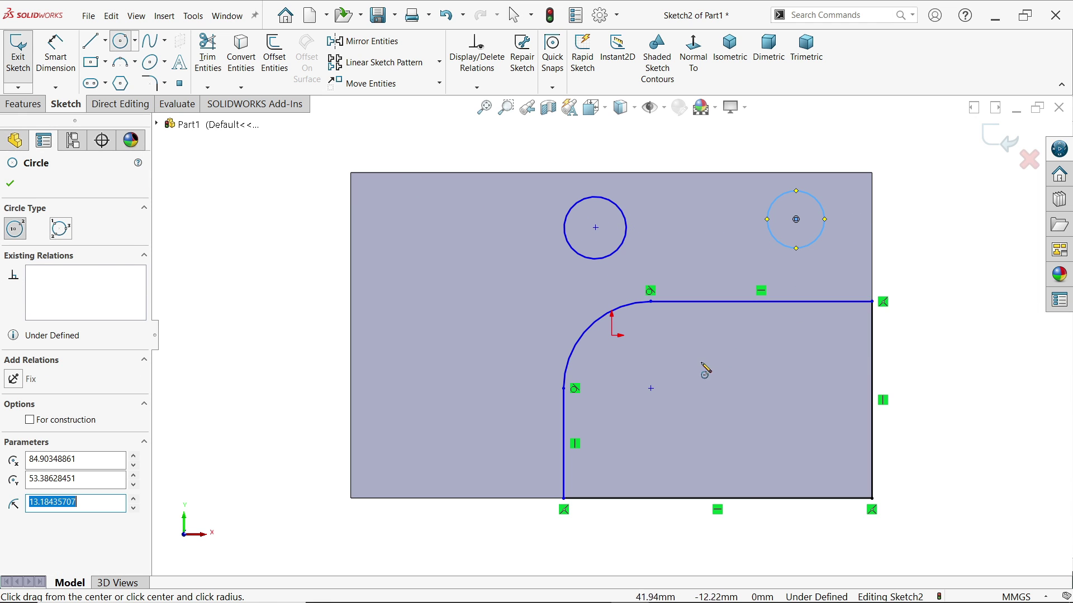
pyautogui.click(651, 388)
pyautogui.click(691, 364)
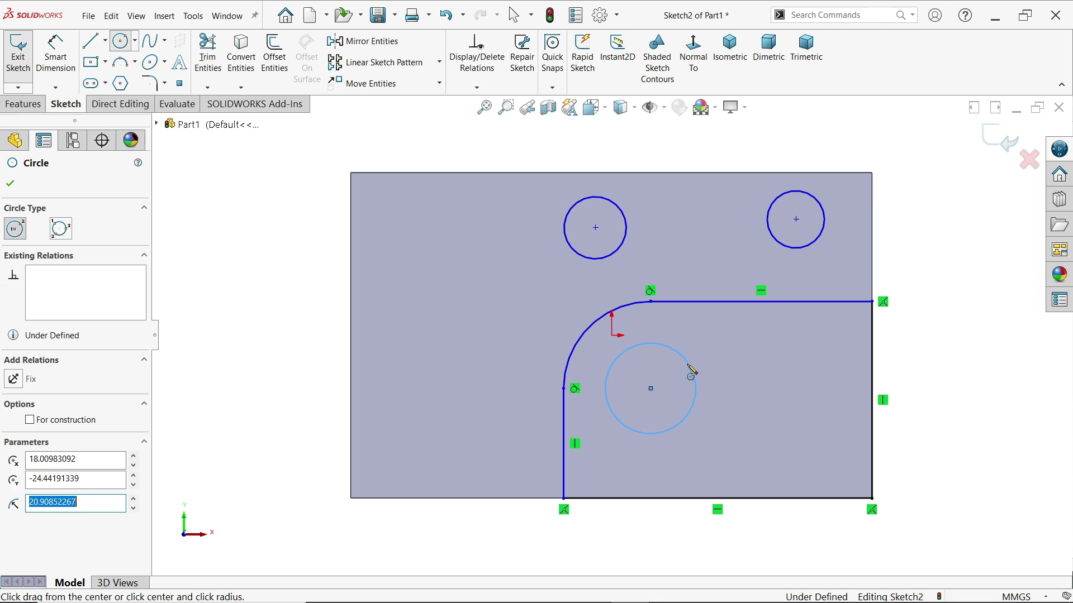
# Draw a vertical straight slot on the left side of the face.
pyautogui.click(105, 88)
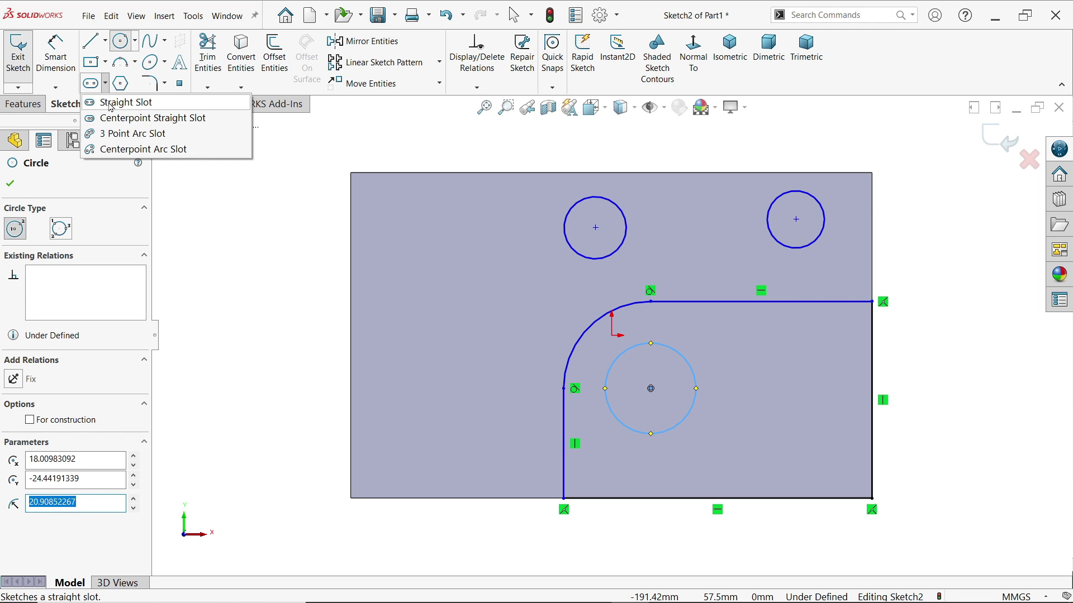
pyautogui.click(118, 103)
pyautogui.click(420, 261)
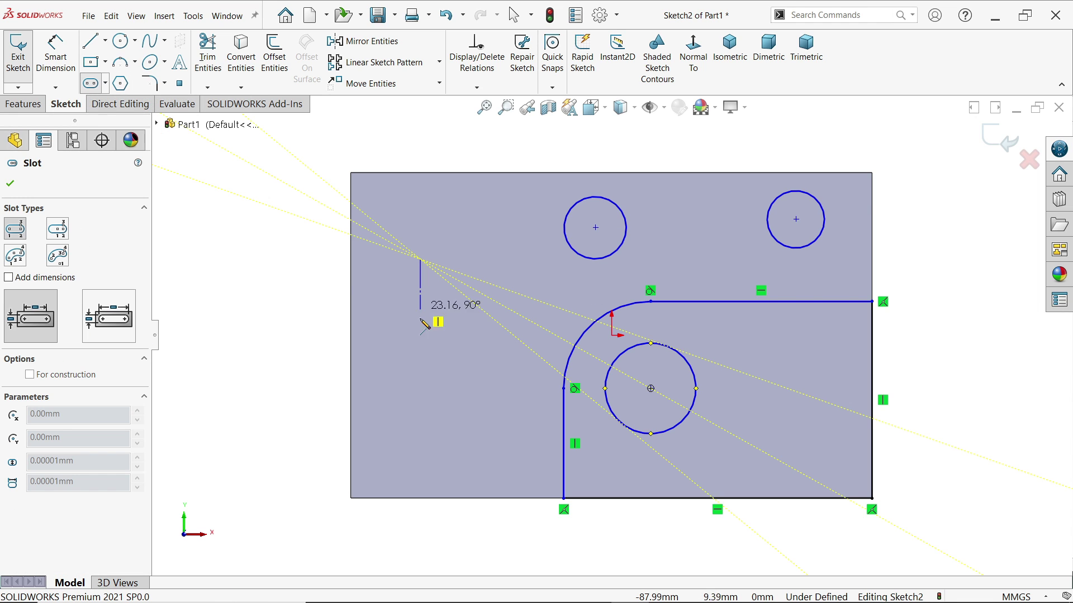
pyautogui.click(420, 419)
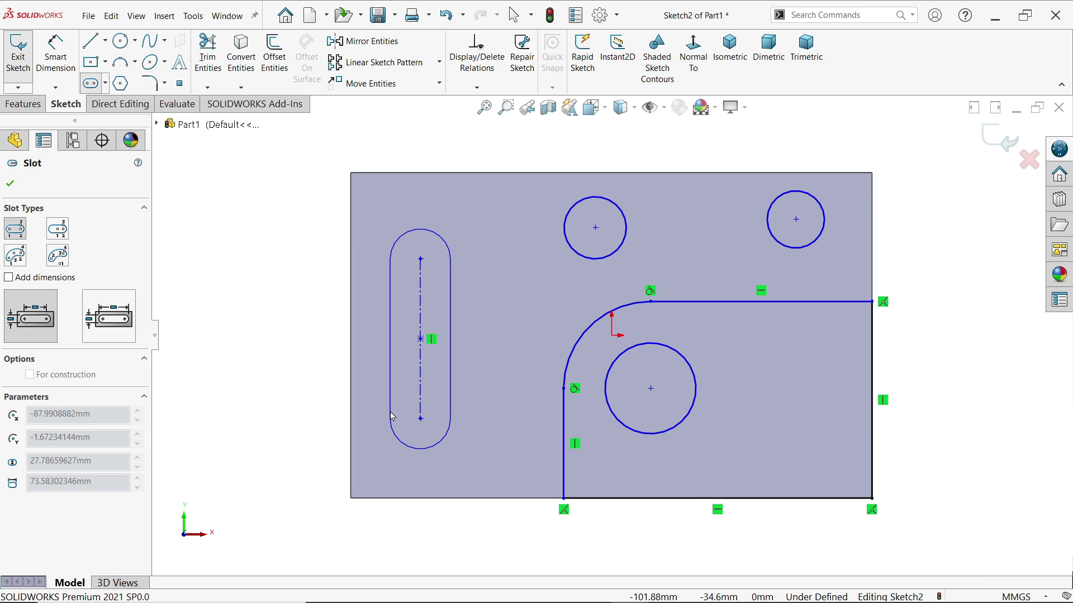
pyautogui.click(390, 419)
pyautogui.rightClick(254, 194)
pyautogui.click(274, 194)
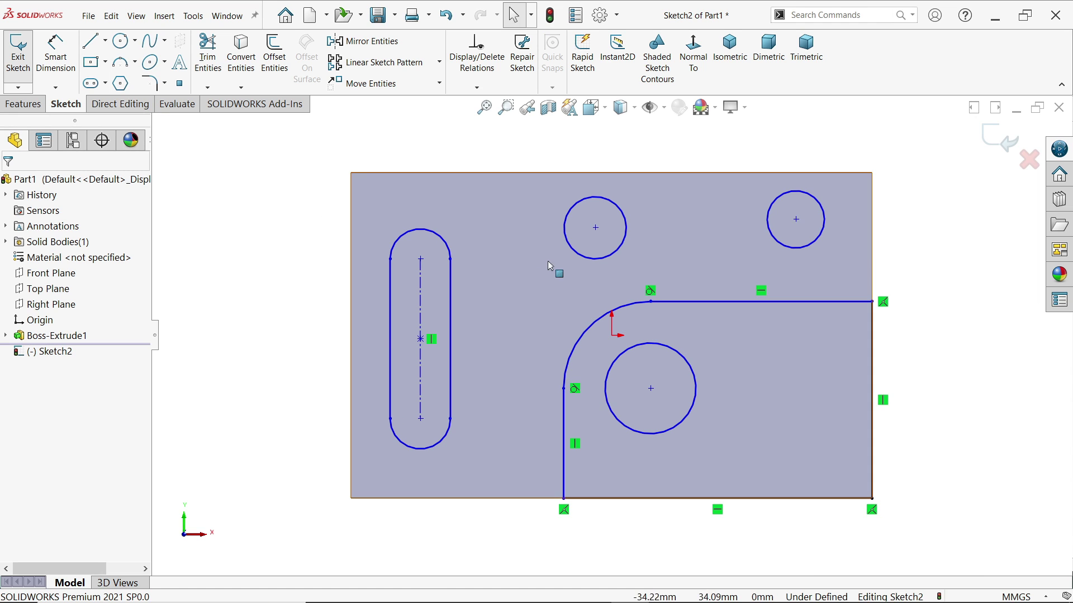
# Dimension the rounded-corner profile: top edge 105, right edge 90, corner arc R45.
pyautogui.scroll(-2, 641, 347)
pyautogui.press('d')
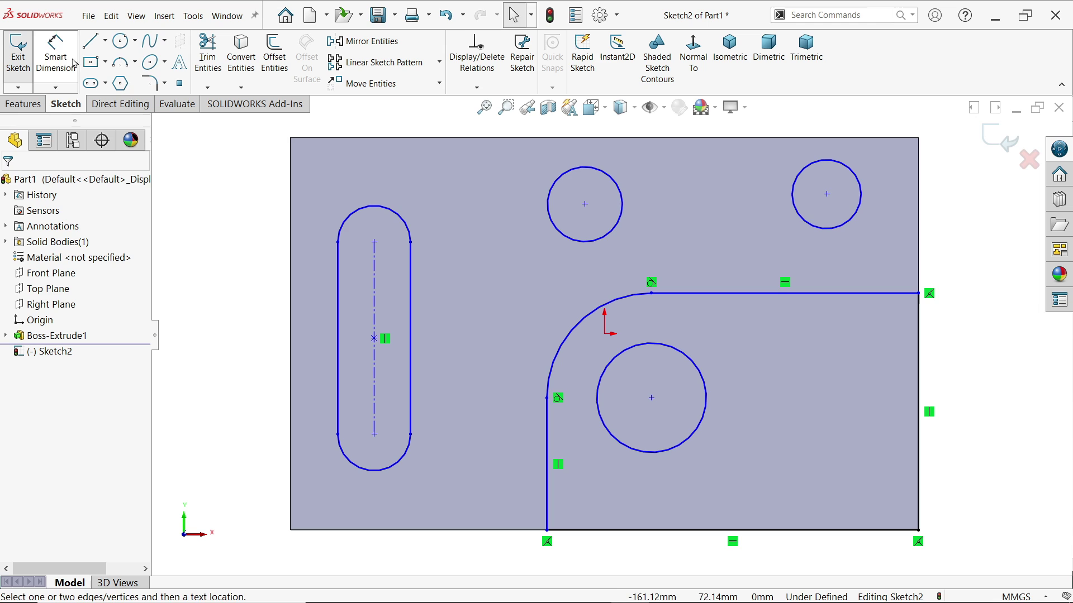
pyautogui.click(805, 296)
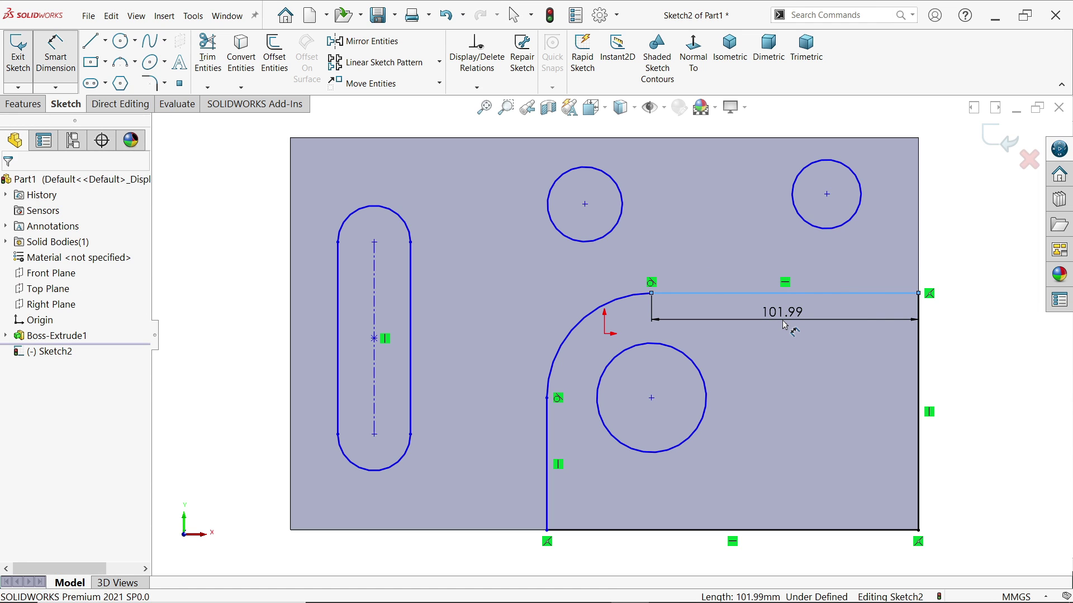
pyautogui.click(782, 320)
pyautogui.write('1')
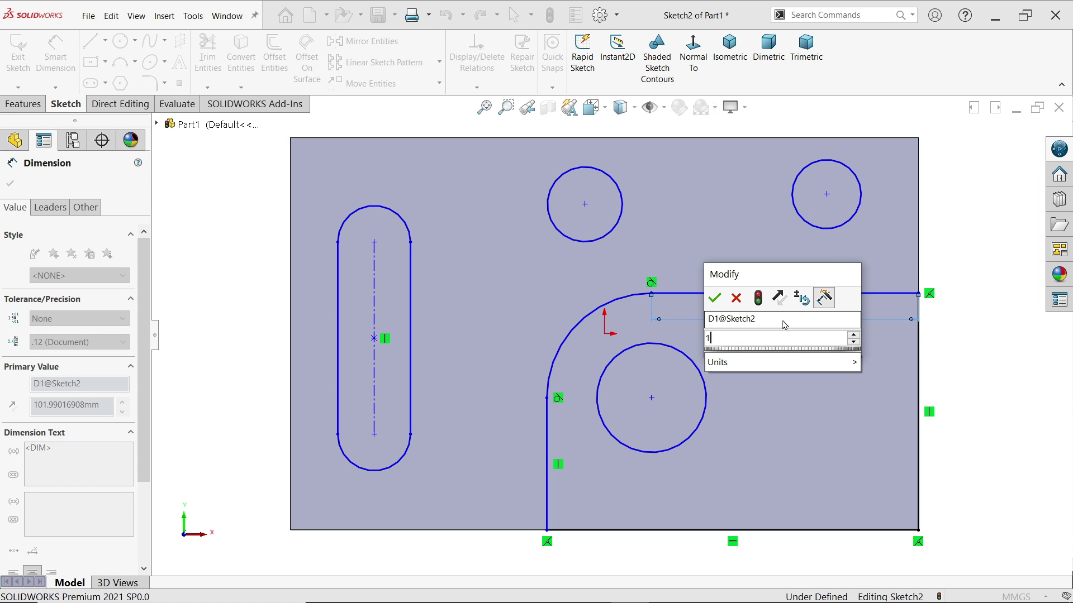
pyautogui.write('05')
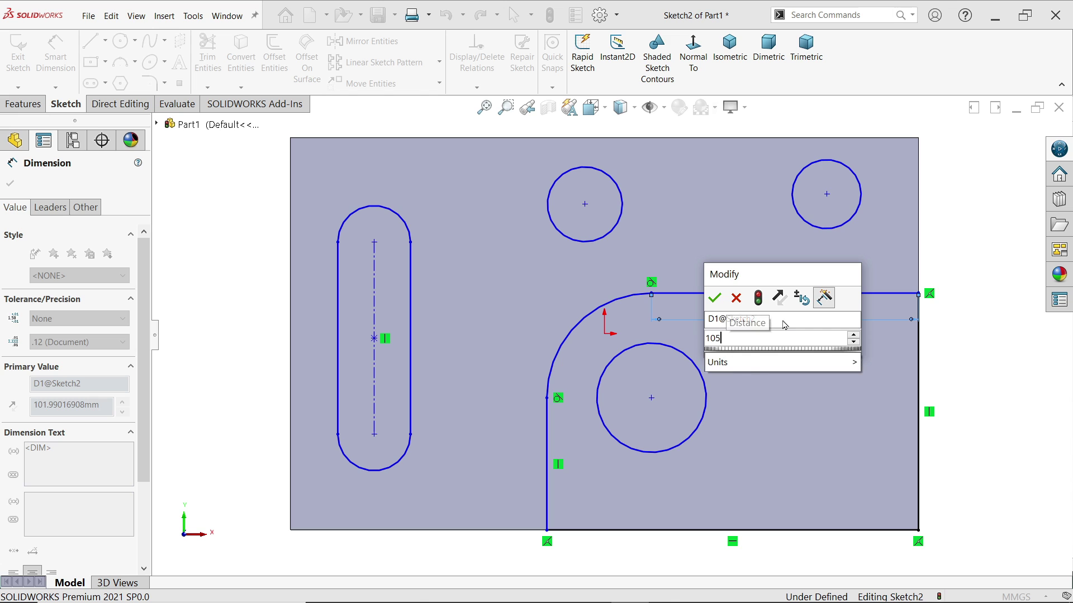
pyautogui.press('Return')
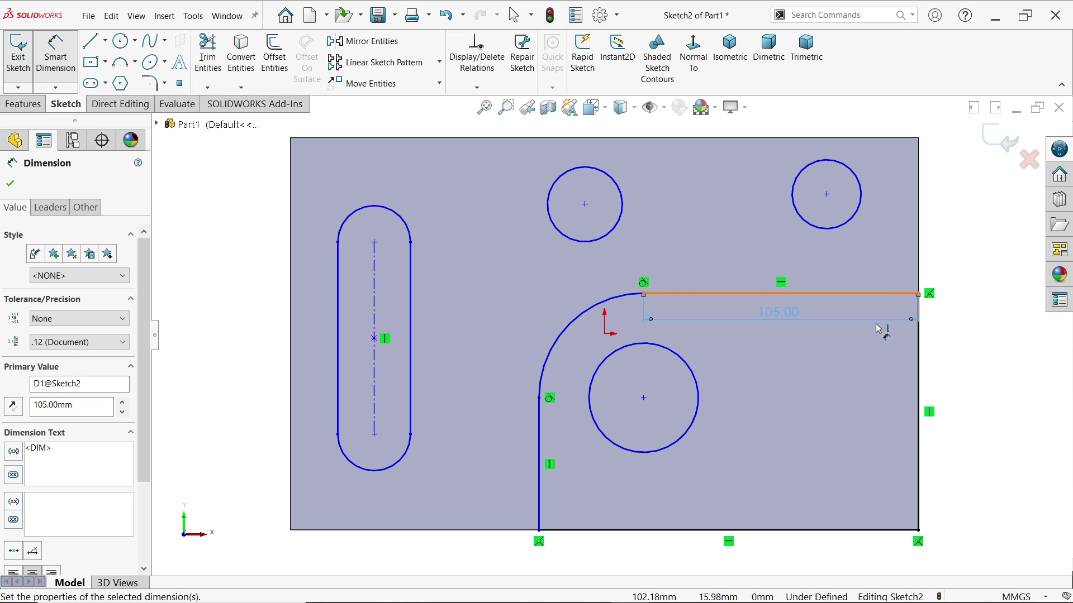
pyautogui.click(917, 335)
pyautogui.click(970, 396)
pyautogui.write('9')
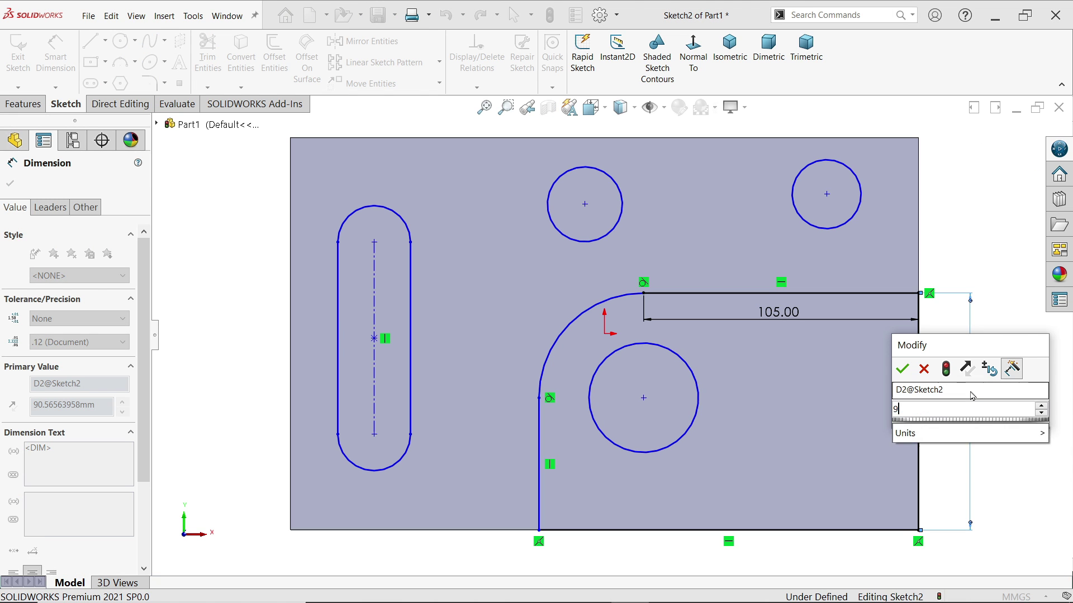
pyautogui.write('0')
pyautogui.press('Return')
pyautogui.click(570, 323)
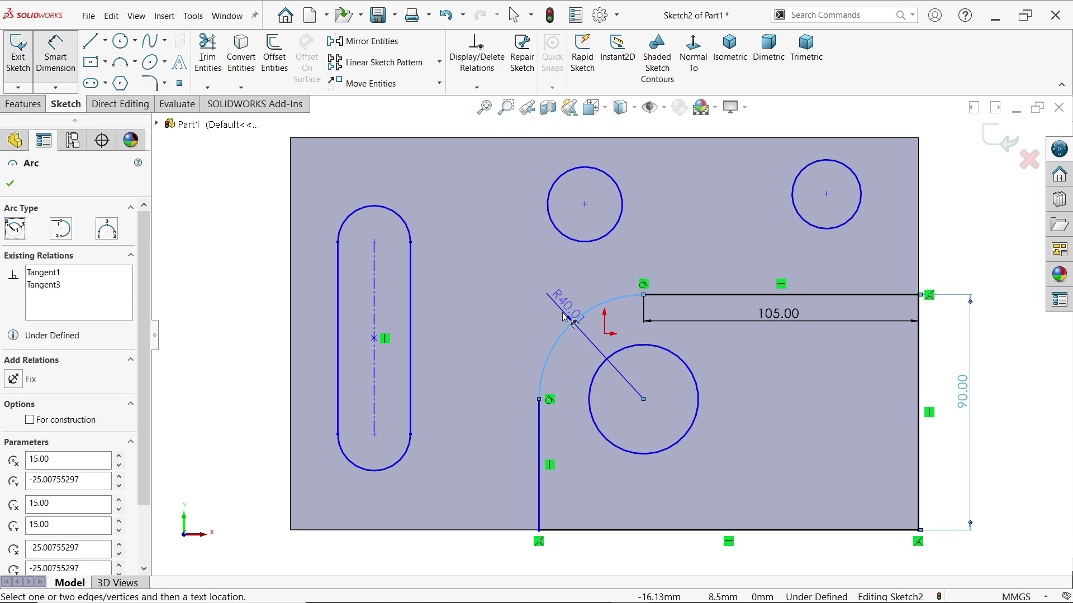
pyautogui.click(561, 310)
pyautogui.write('45')
pyautogui.press('Return')
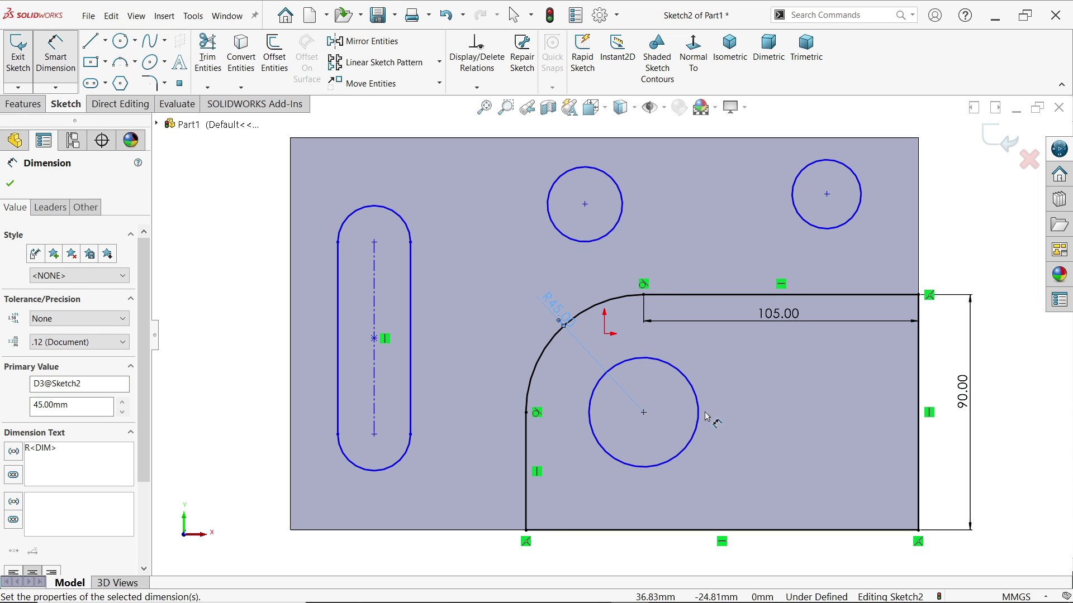
# Set the lower circle to Ø45 and the upper-right circle to Ø30.
pyautogui.click(700, 418)
pyautogui.click(720, 423)
pyautogui.write('4')
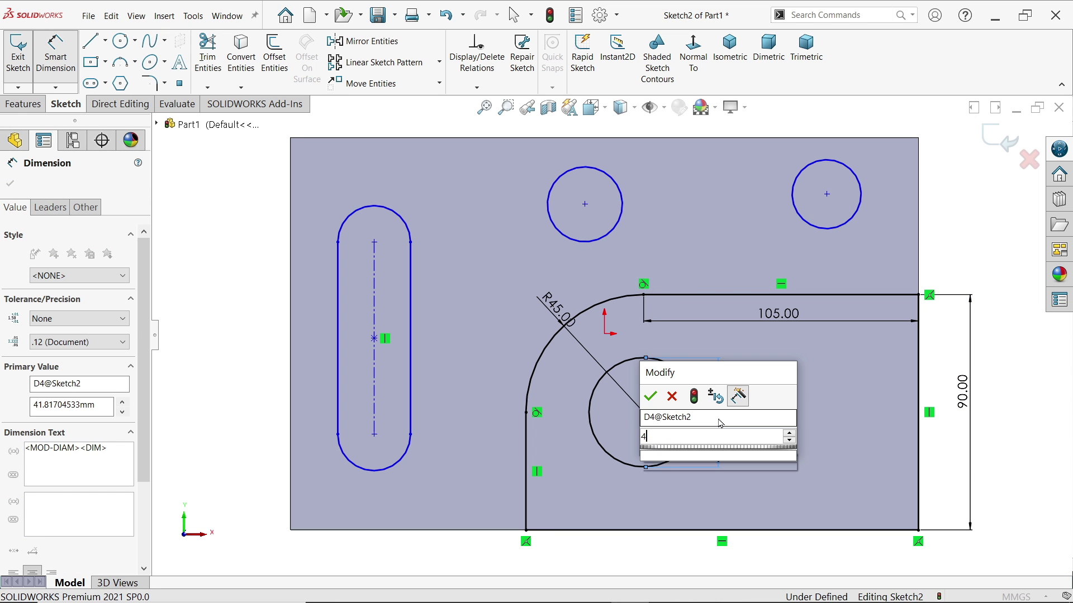
pyautogui.write('5')
pyautogui.press('Return')
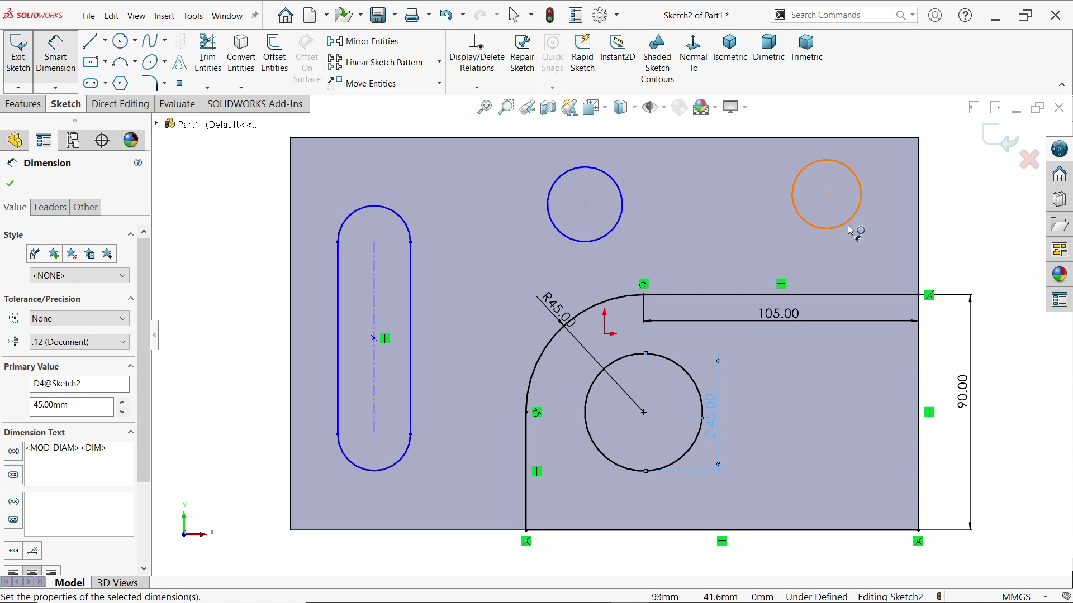
pyautogui.click(850, 230)
pyautogui.click(854, 246)
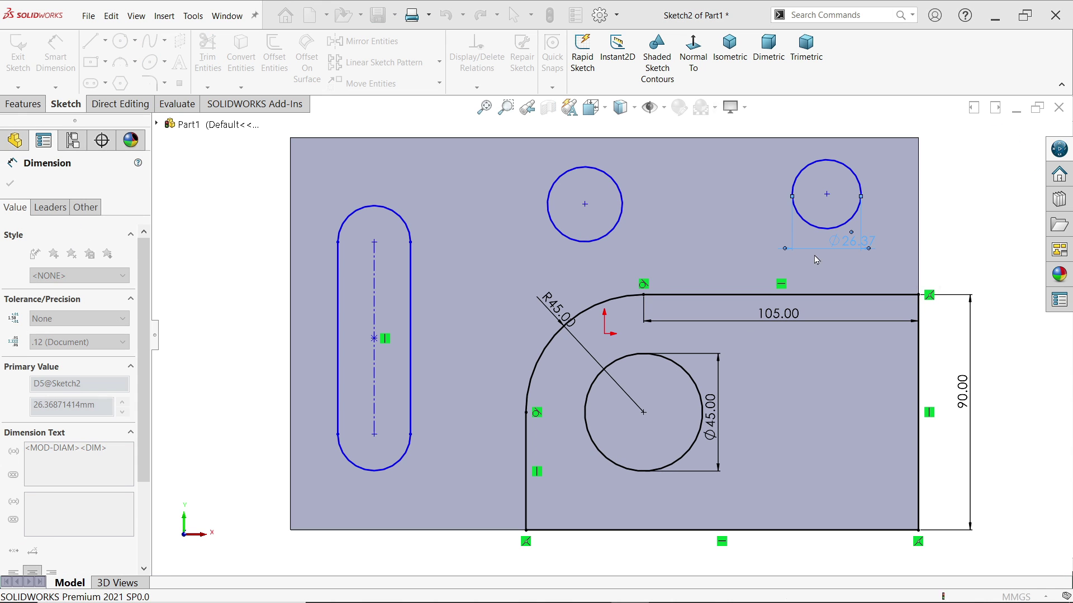
pyautogui.write('30.00mm')
pyautogui.press('Return')
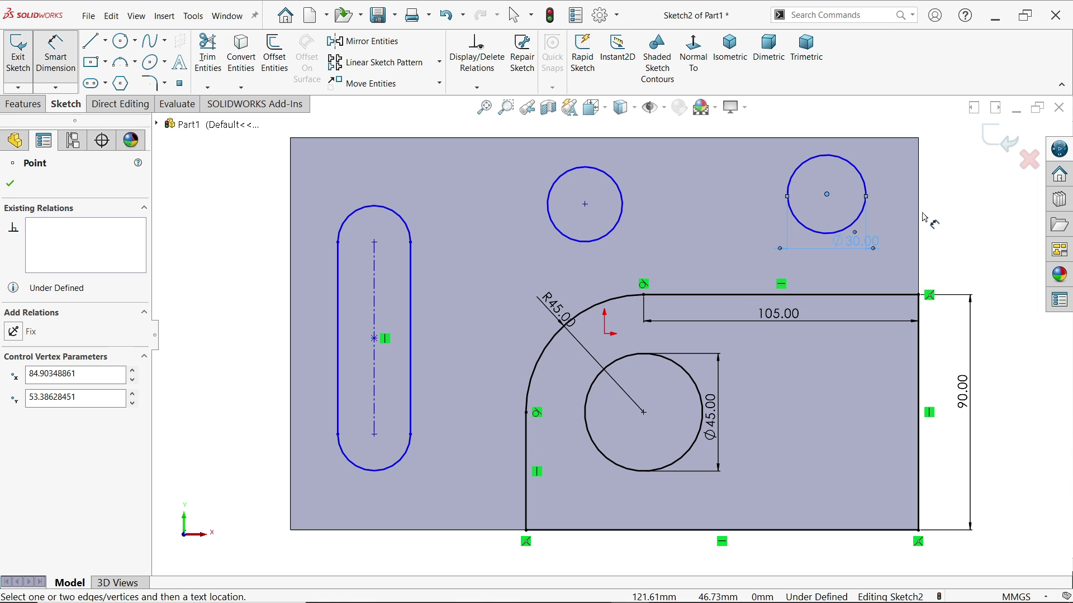
# Locate the upper circles: 40 from the right edge, 70 apart, 30 below the top edge.
pyautogui.click(919, 218)
pyautogui.click(827, 195)
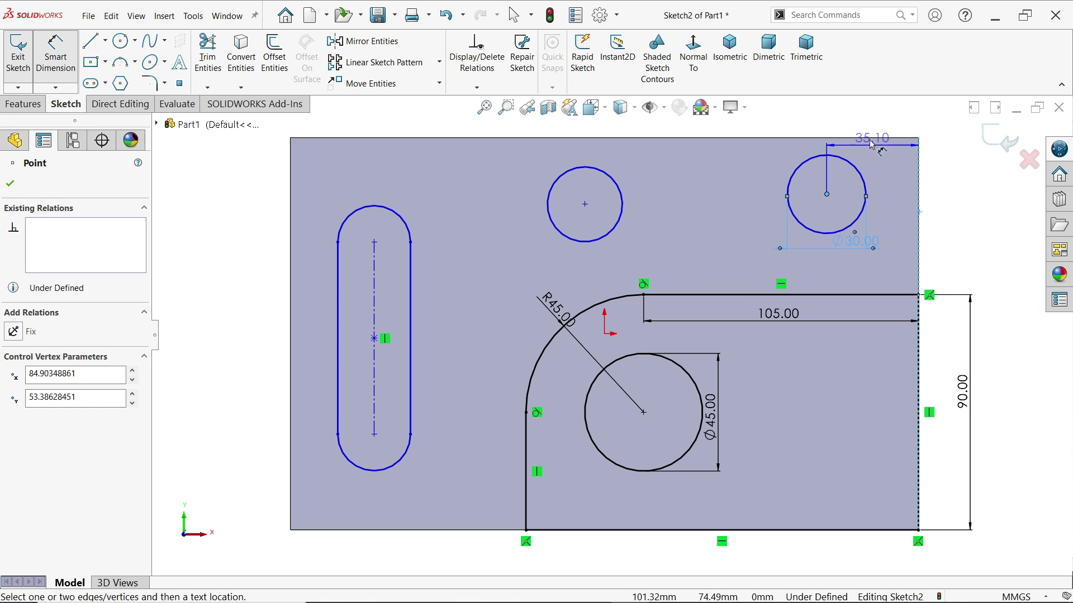
pyautogui.click(869, 131)
pyautogui.write('40')
pyautogui.press('Return')
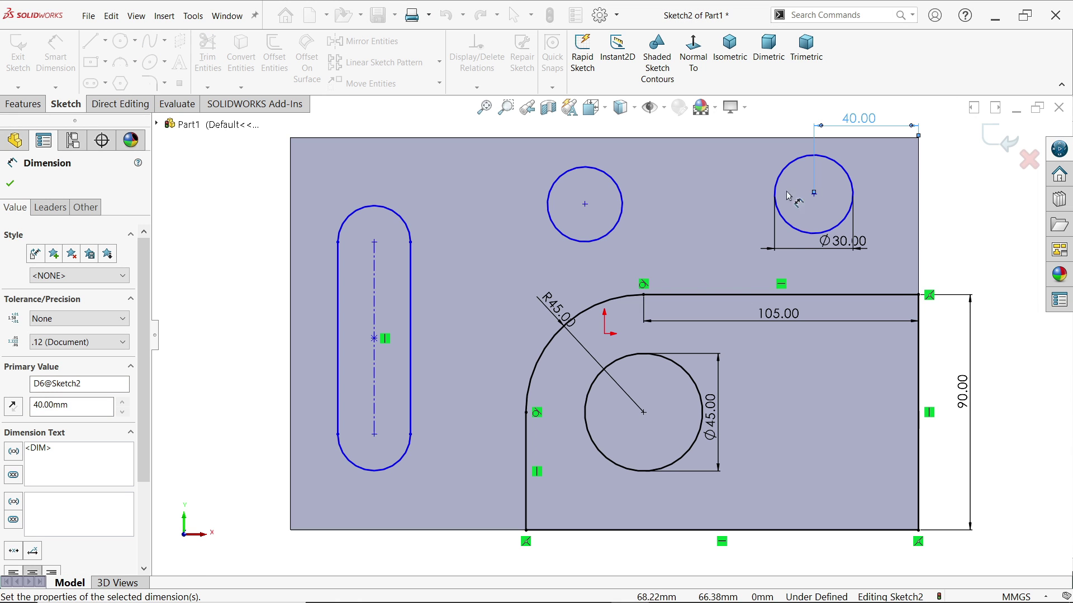
pyautogui.click(585, 205)
pyautogui.click(678, 170)
pyautogui.write('70')
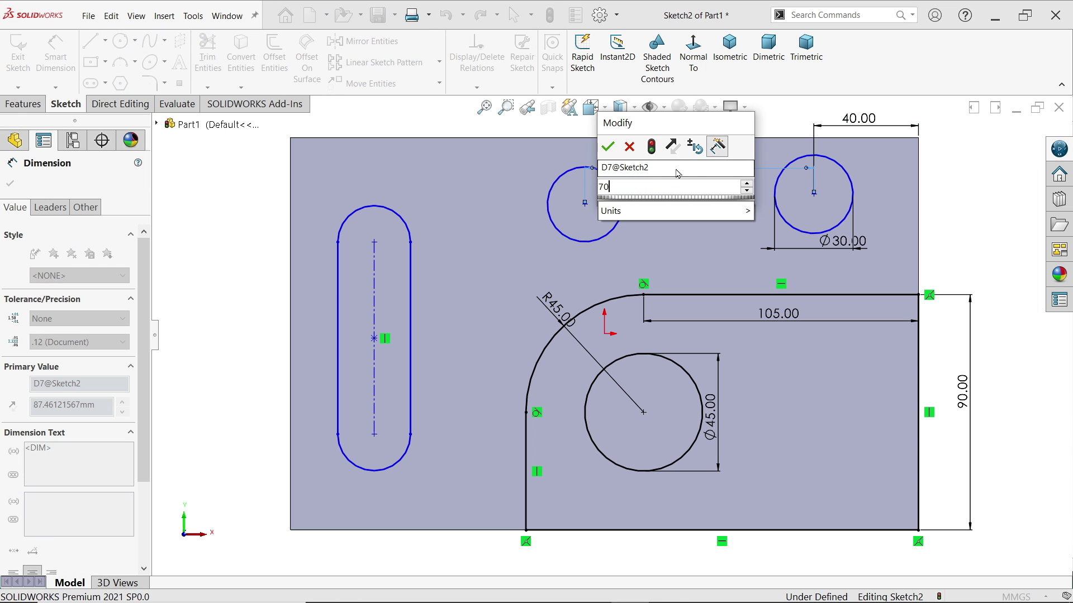
pyautogui.press('Return')
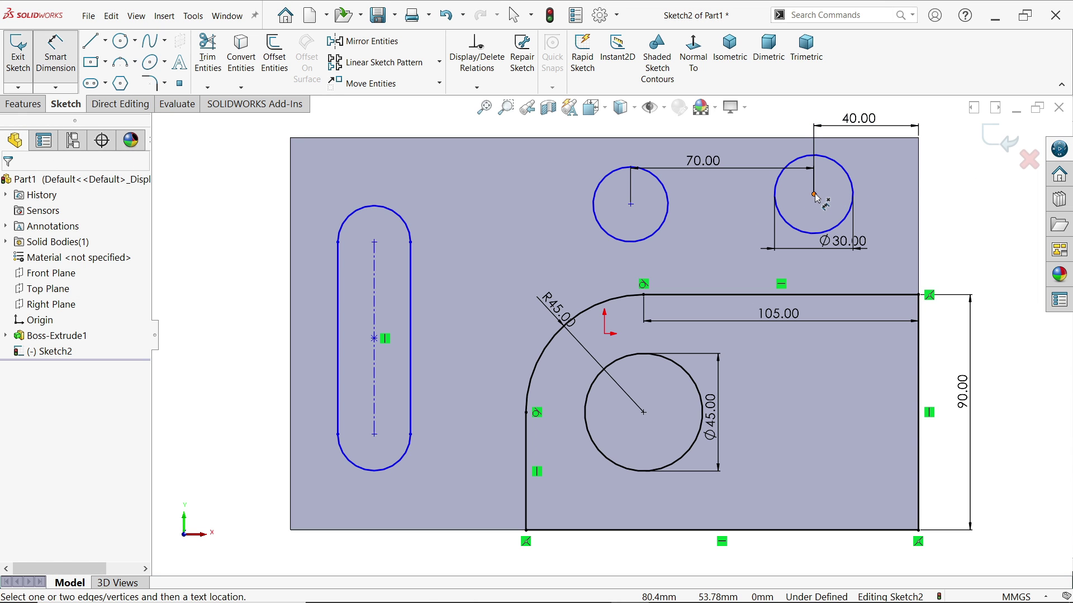
pyautogui.click(814, 195)
pyautogui.click(882, 138)
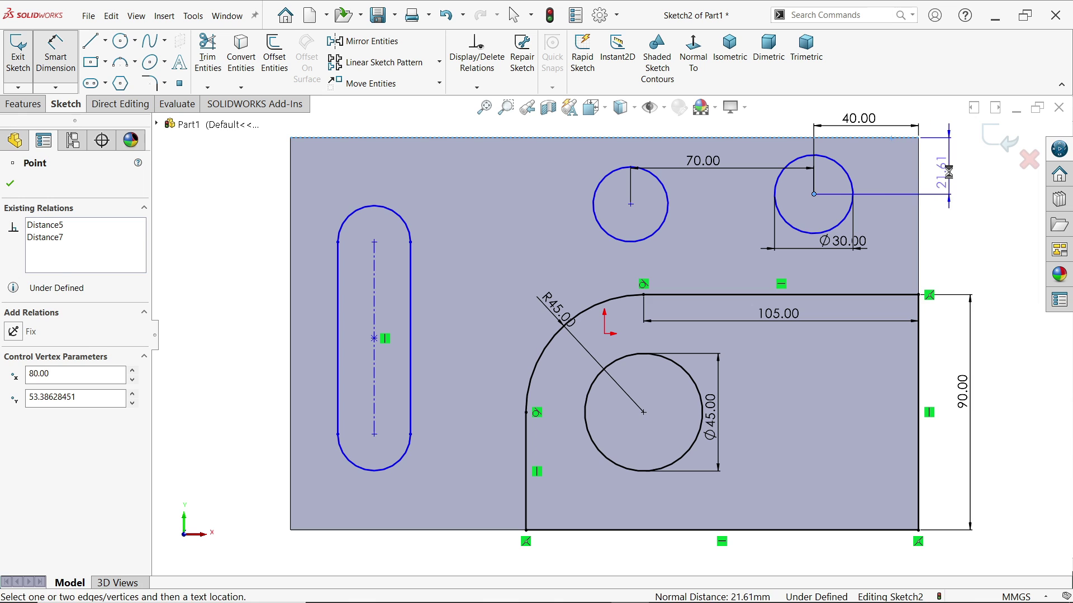
pyautogui.click(948, 172)
pyautogui.write('30')
pyautogui.press('Return')
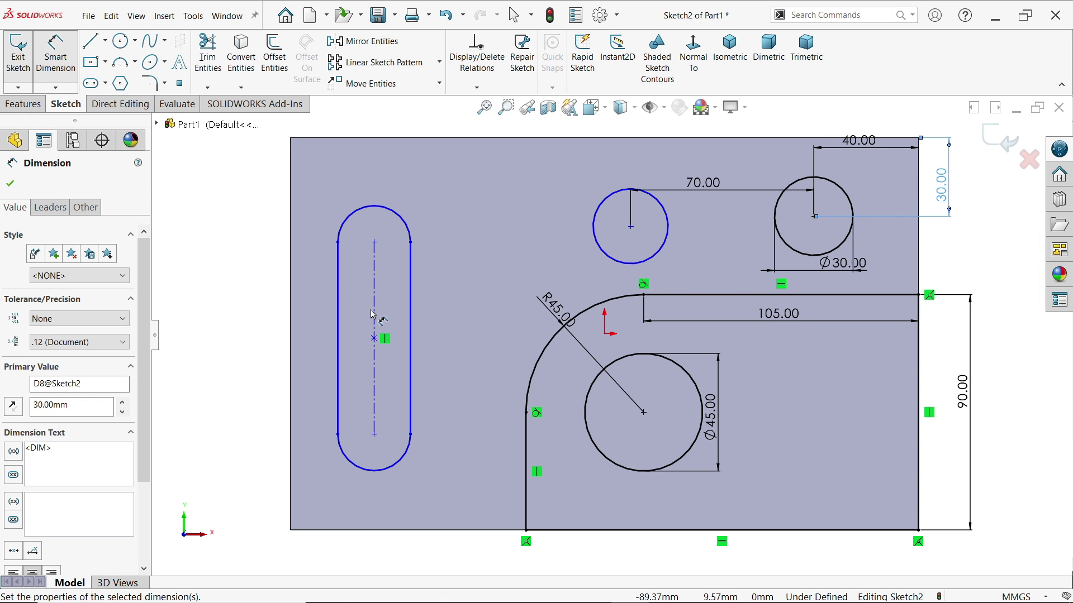
# Give the slot a 70 length and place it 35 from the left edge.
pyautogui.click(375, 325)
pyautogui.click(270, 316)
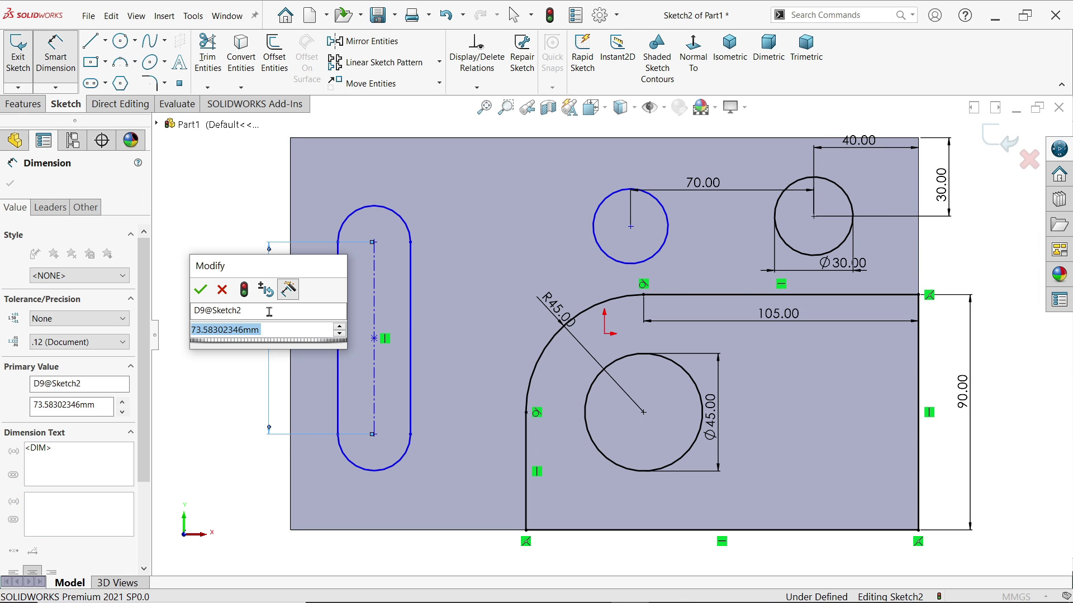
pyautogui.write('70')
pyautogui.press('Return')
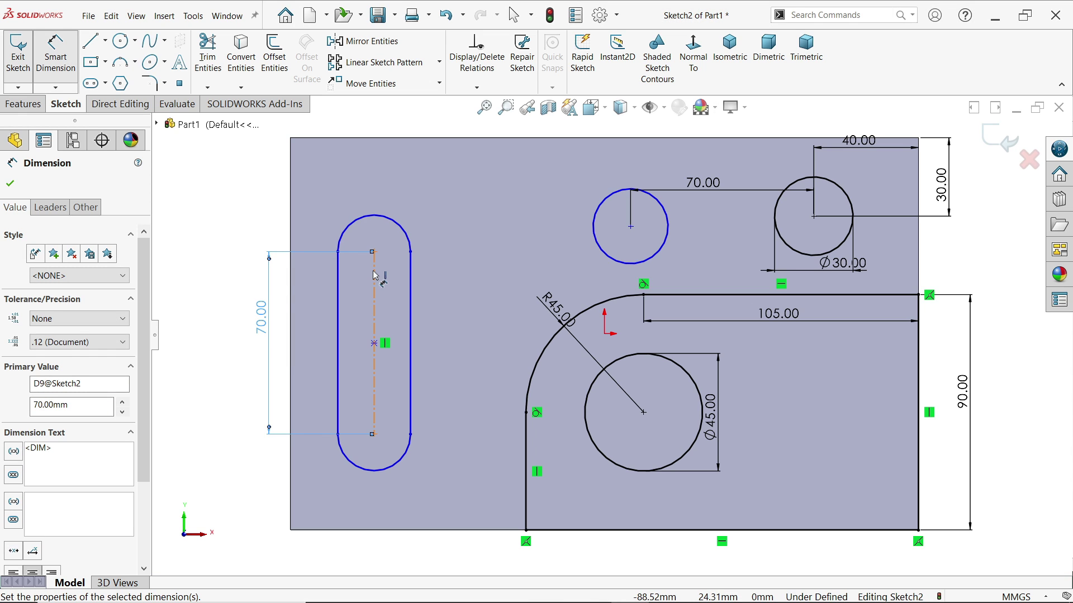
pyautogui.click(375, 276)
pyautogui.click(318, 193)
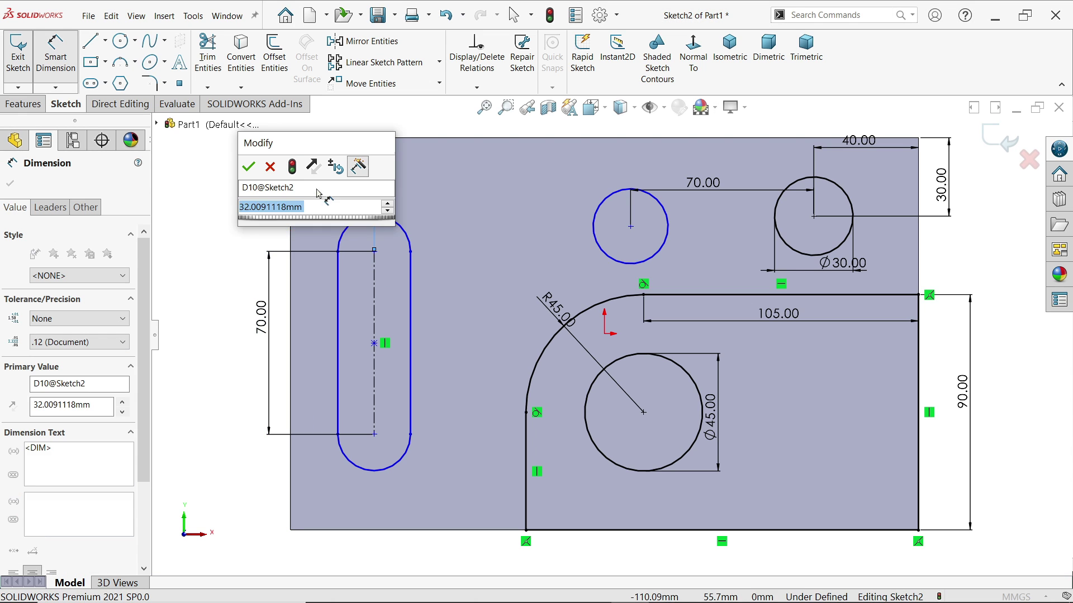
pyautogui.write('35')
pyautogui.press('Return')
# Set the slot ends to R20 and place the slot 35 from the top edge.
pyautogui.click(403, 211)
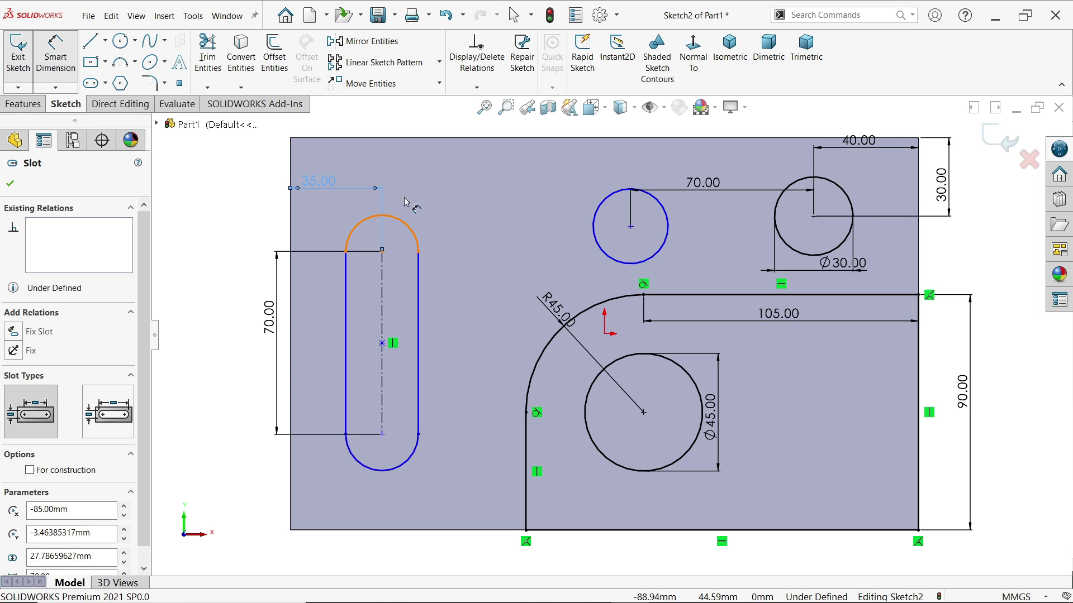
pyautogui.click(439, 155)
pyautogui.write('20')
pyautogui.press('Return')
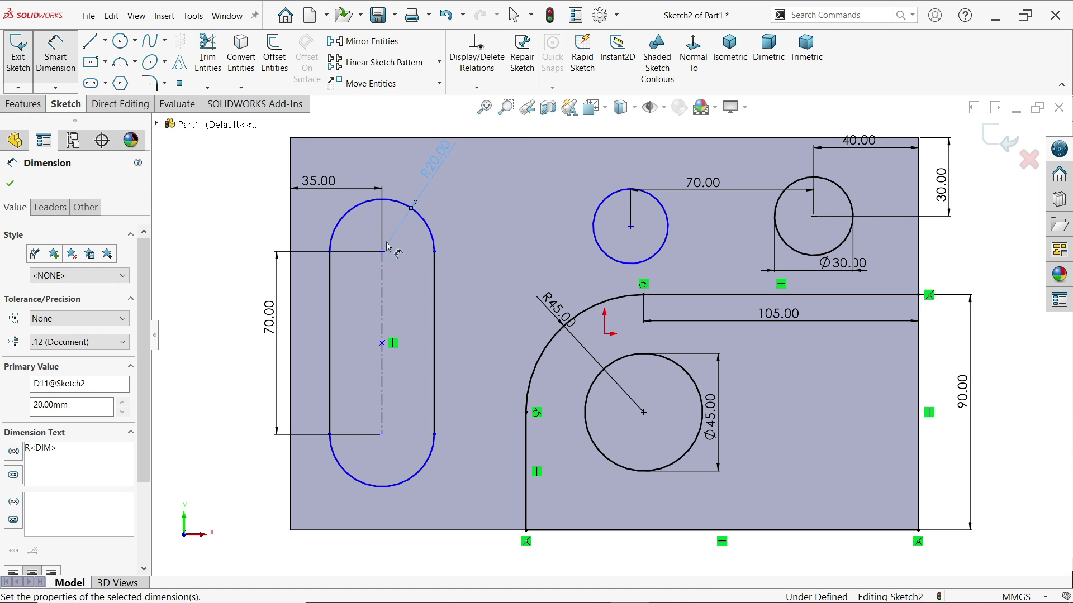
pyautogui.click(381, 252)
pyautogui.click(396, 138)
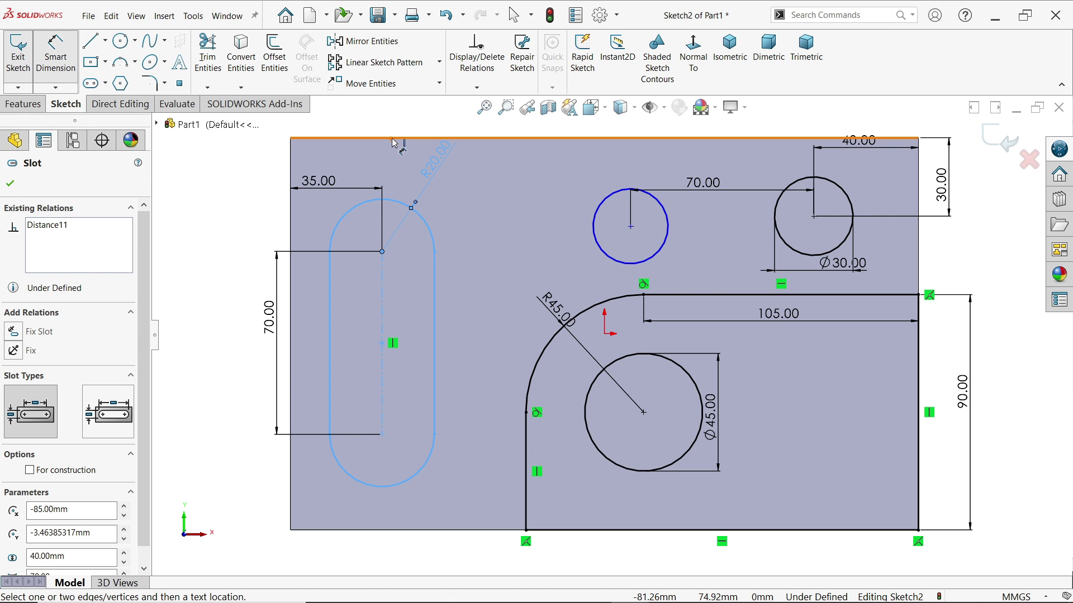
pyautogui.click(234, 180)
pyautogui.write('35')
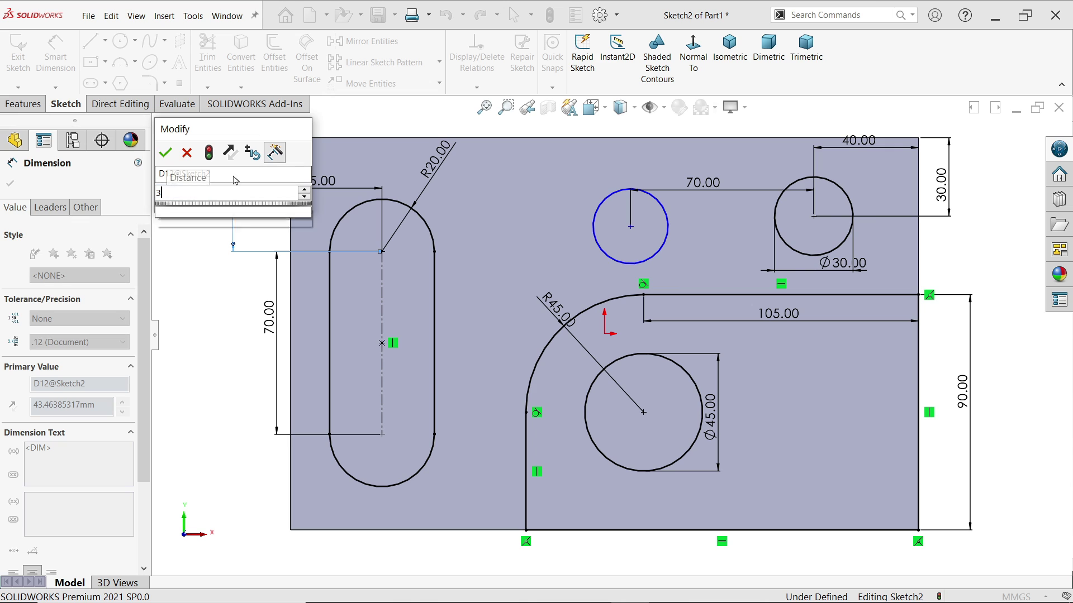
pyautogui.press('Return')
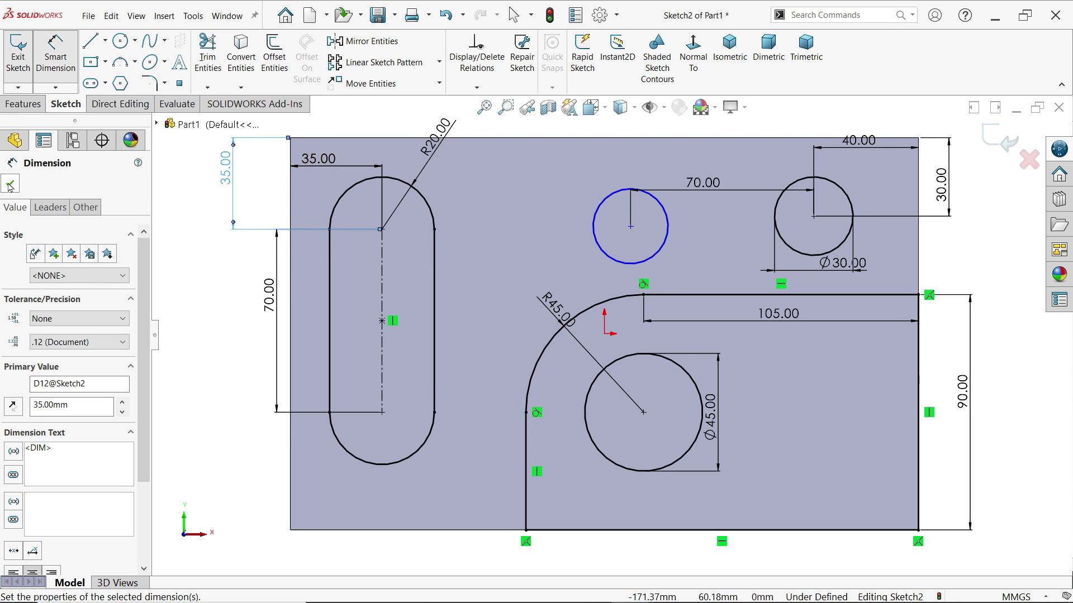
# Make the upper-left circle equal in size to the Ø30 circle.
pyautogui.click(10, 184)
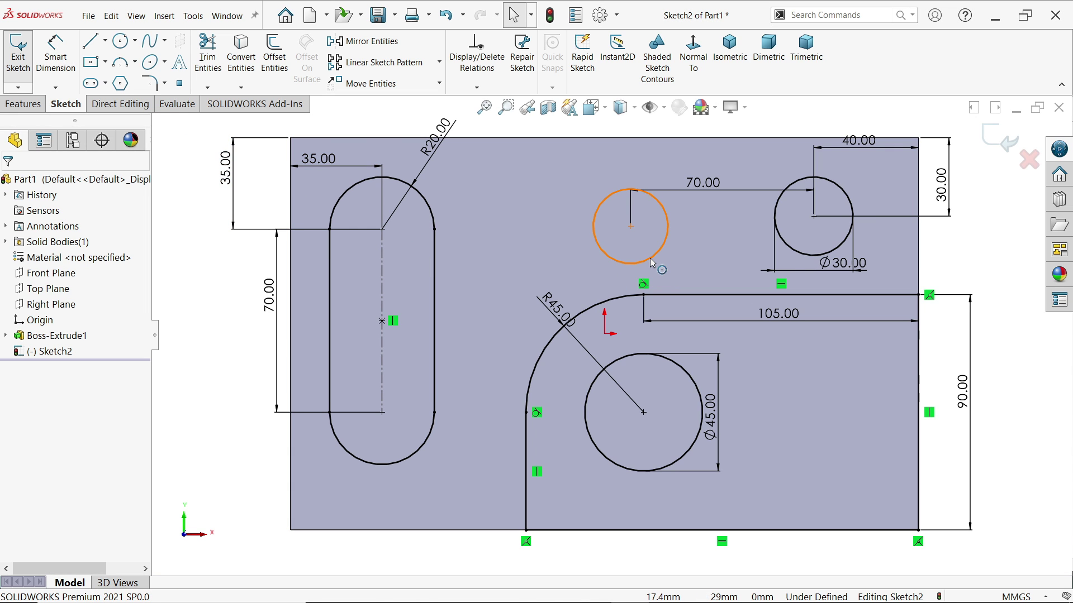
pyautogui.click(651, 262)
pyautogui.keyDown('ctrl'); pyautogui.click(841, 261); pyautogui.keyUp('ctrl')
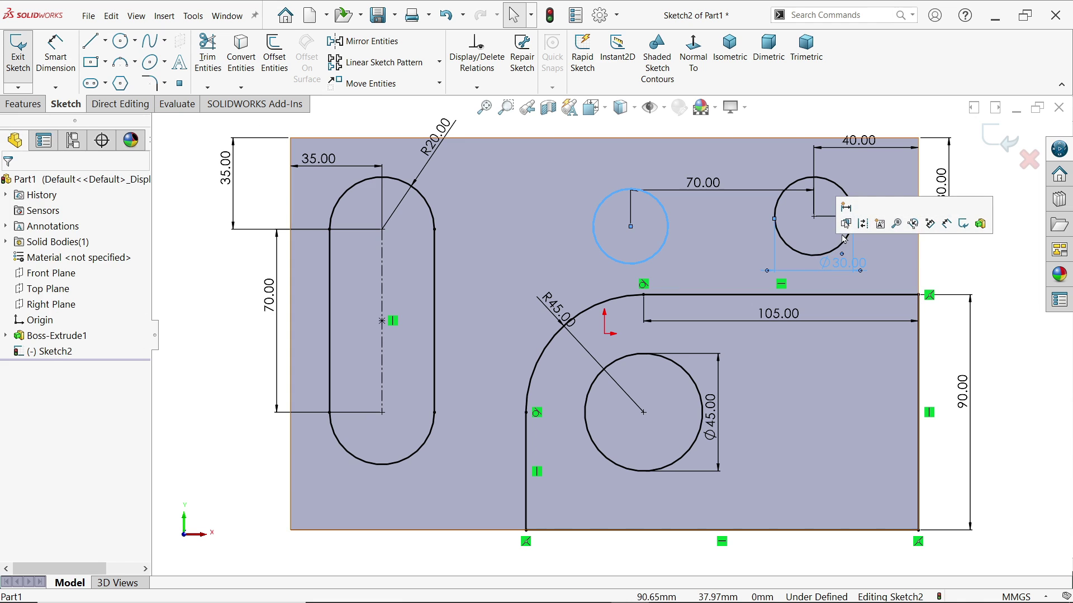
pyautogui.click(844, 239)
pyautogui.click(665, 246)
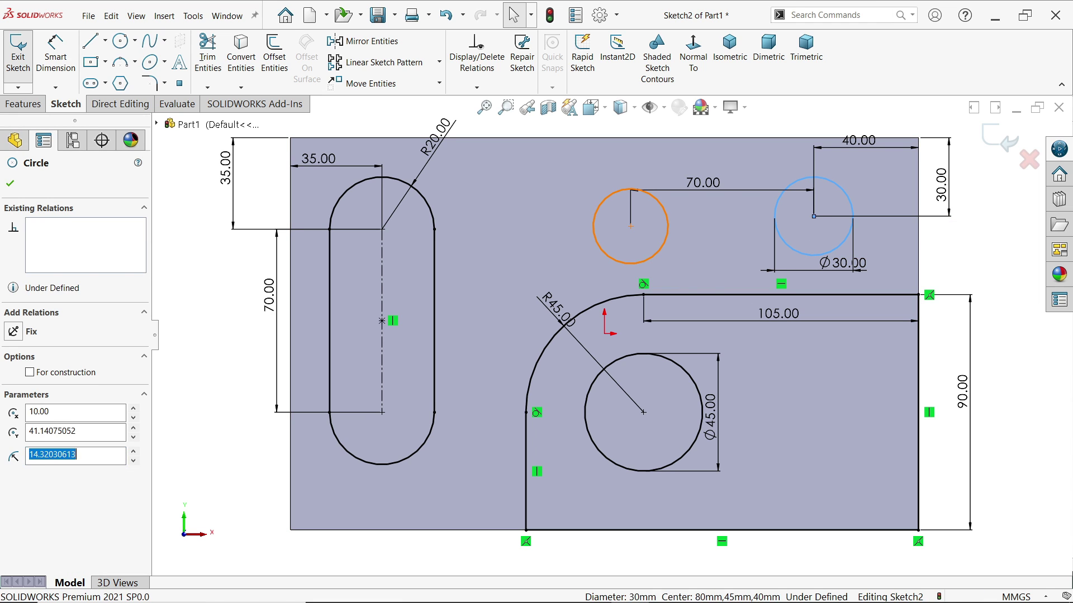
pyautogui.keyDown('ctrl'); pyautogui.click(845, 240); pyautogui.keyUp('ctrl')
pyautogui.click(741, 203)
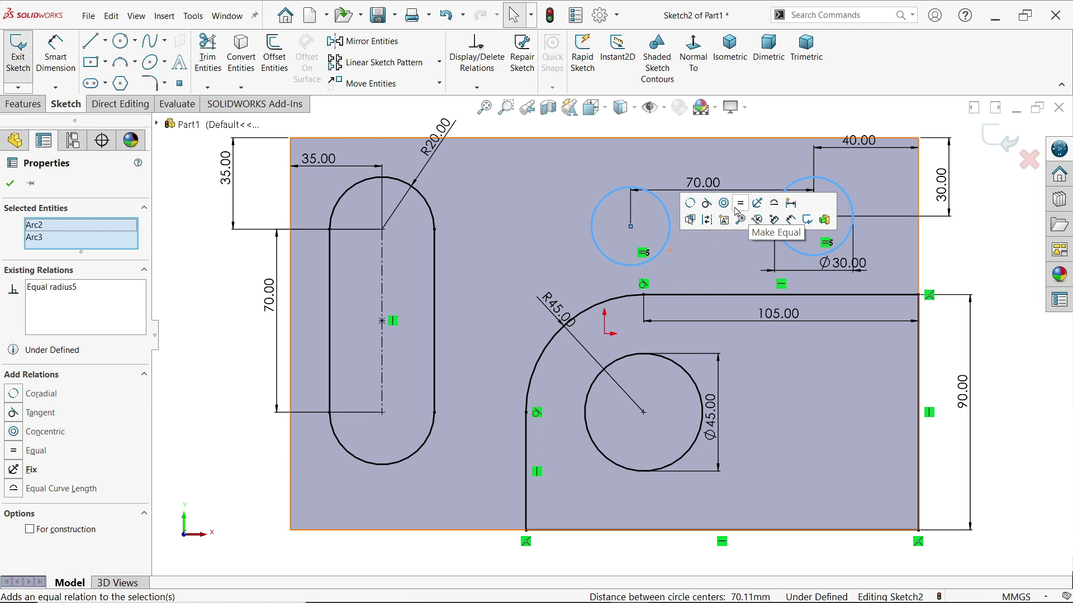
# Align the two upper circle centres horizontally.
pyautogui.click(631, 226)
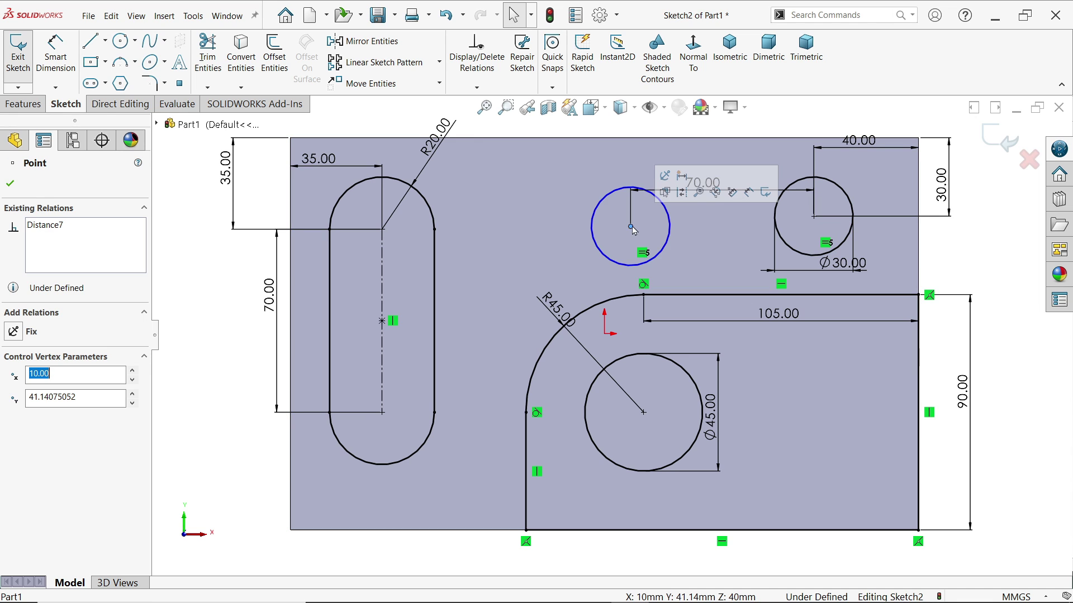
pyautogui.keyDown('ctrl'); pyautogui.click(815, 218); pyautogui.keyUp('ctrl')
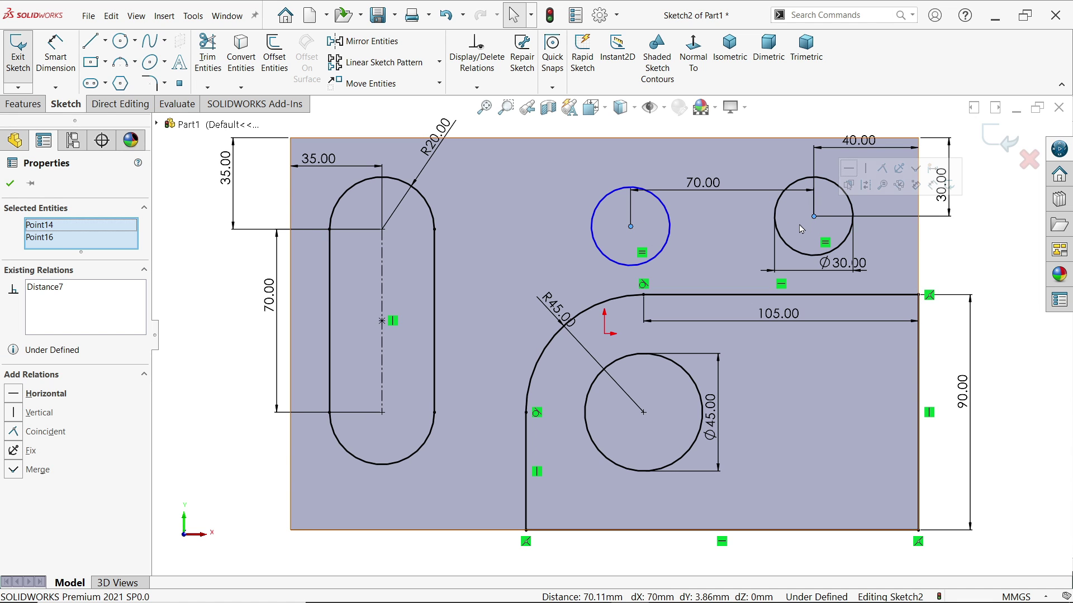
pyautogui.click(848, 169)
pyautogui.press('f')
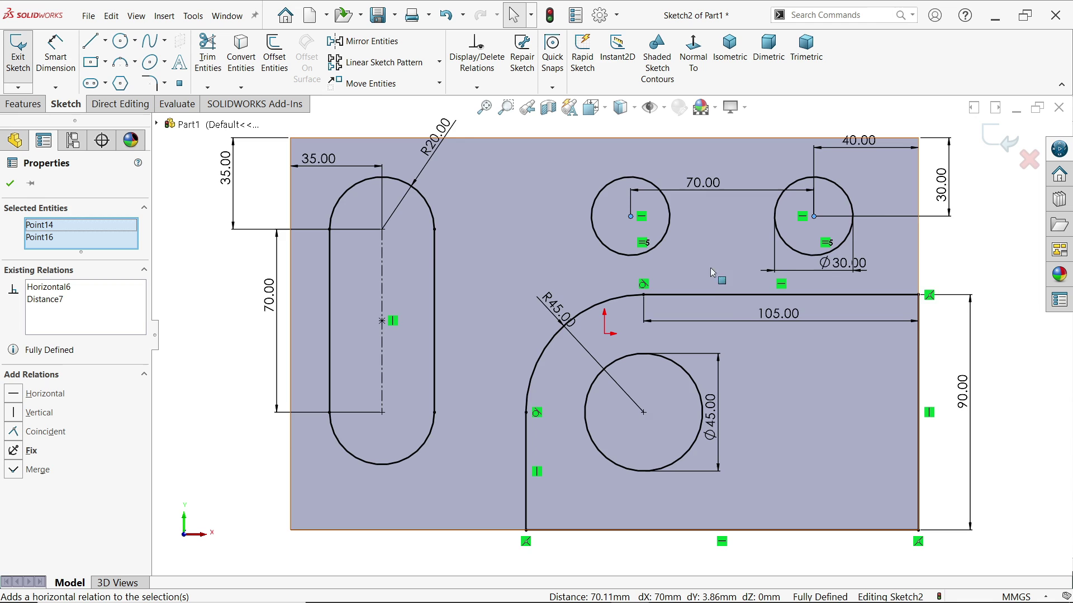
# Extrude-cut the slot contour of Sketch2 to a blind depth of 20 mm.
pyautogui.click(23, 104)
pyautogui.click(219, 60)
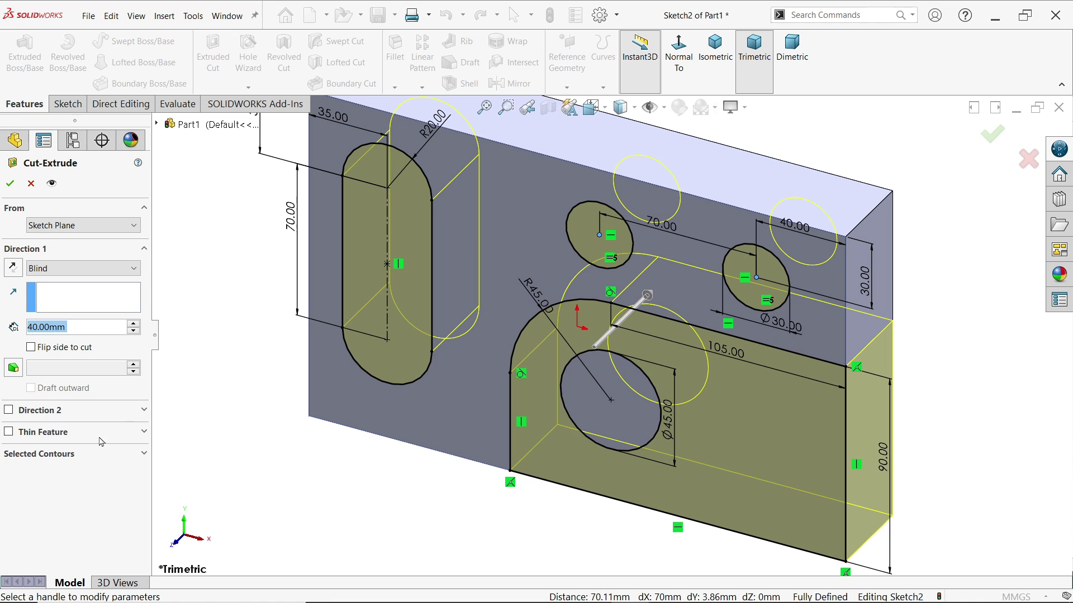
pyautogui.click(63, 454)
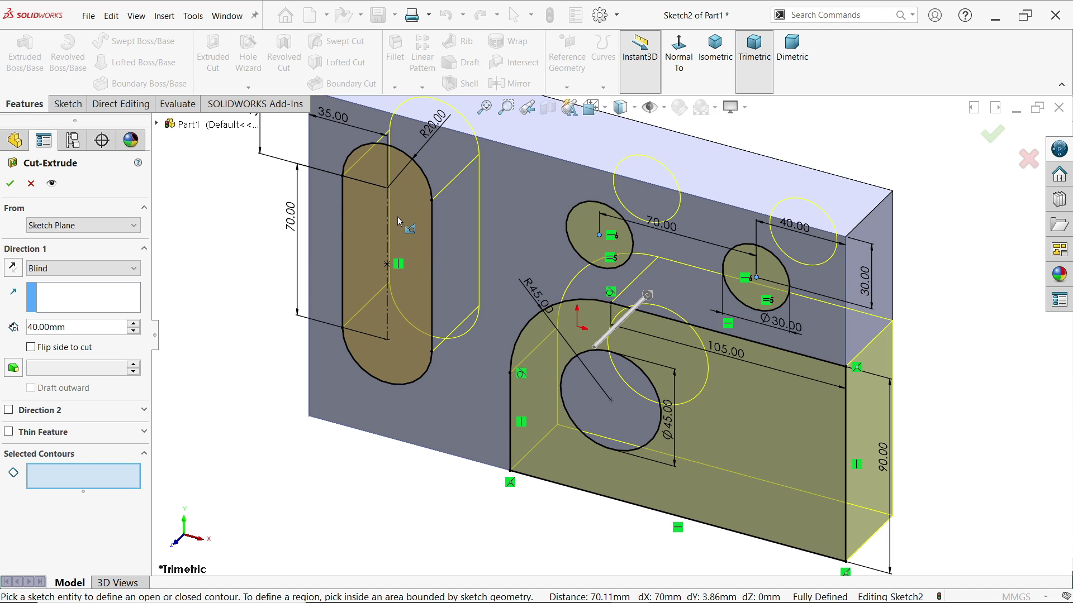
pyautogui.click(361, 229)
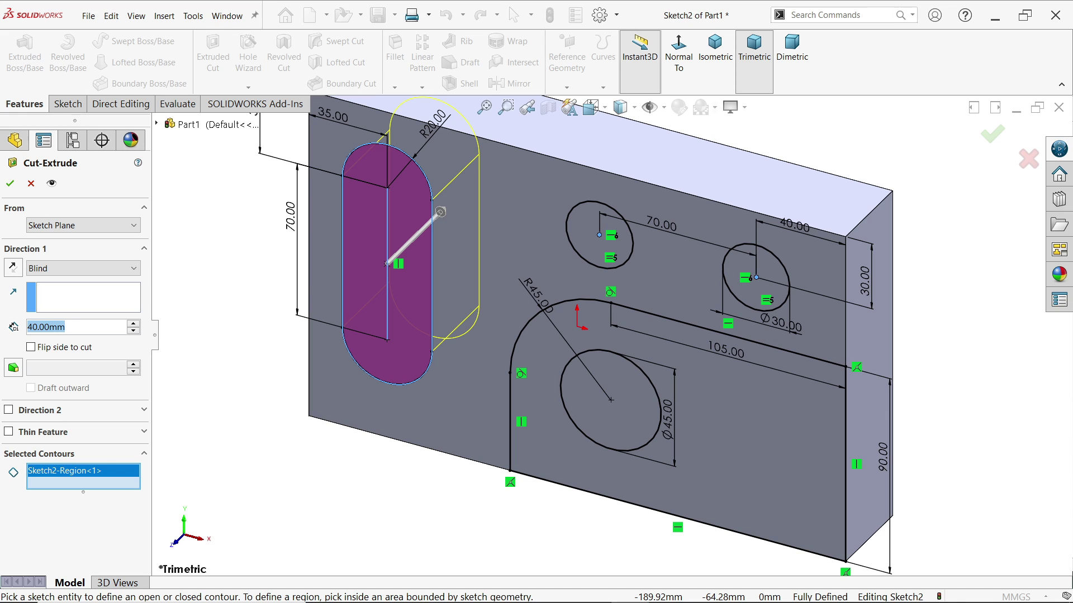
pyautogui.write('20')
pyautogui.press('Return')
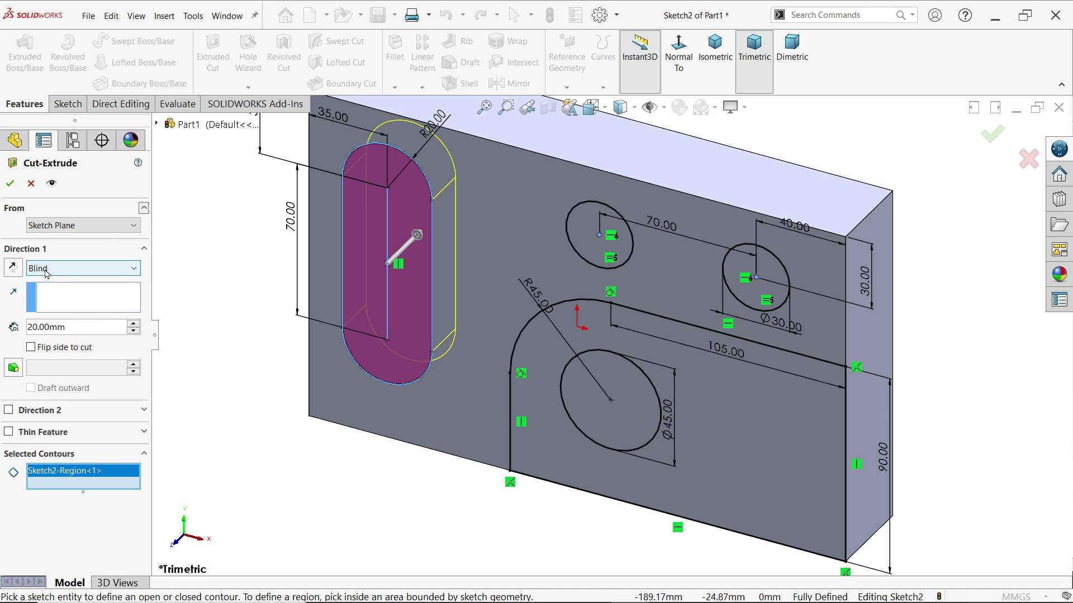
pyautogui.click(10, 182)
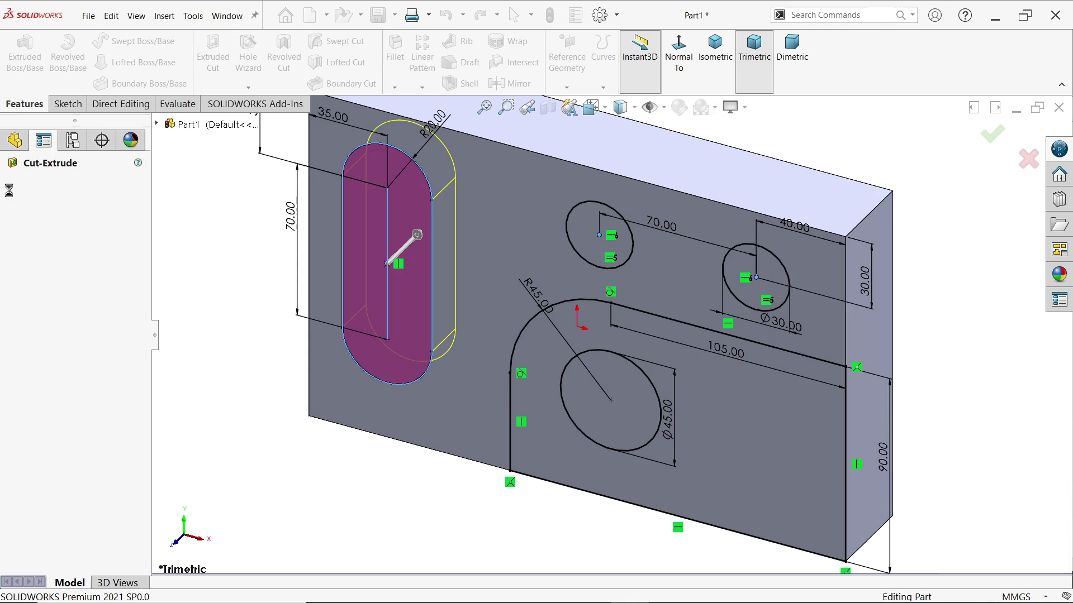
# Extrude-cut both upper Ø30 circle contours of Sketch2 10 mm deep.
pyautogui.click(51, 367)
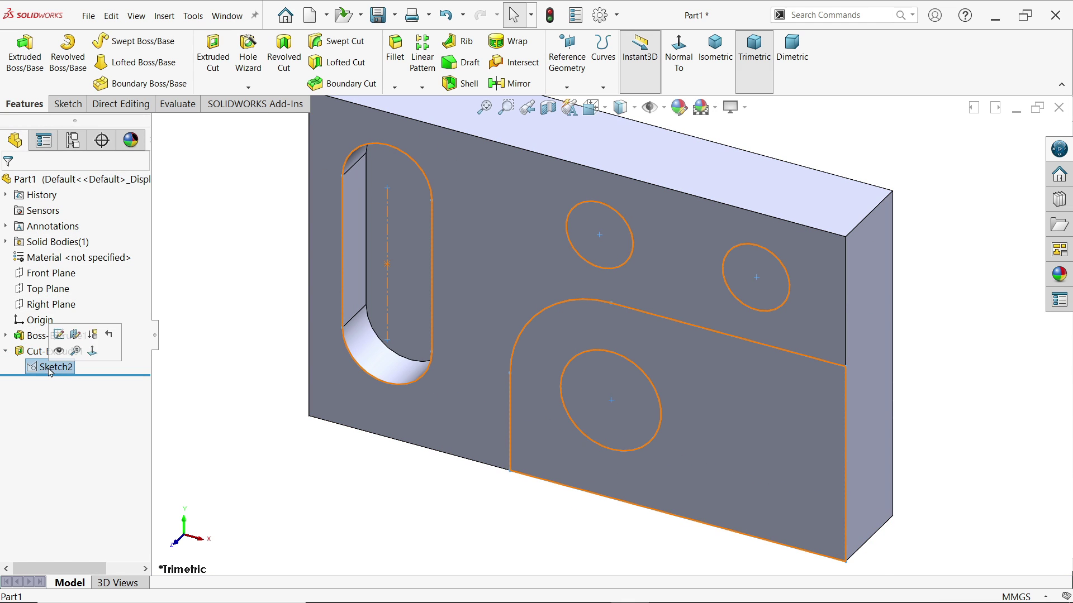
pyautogui.click(215, 63)
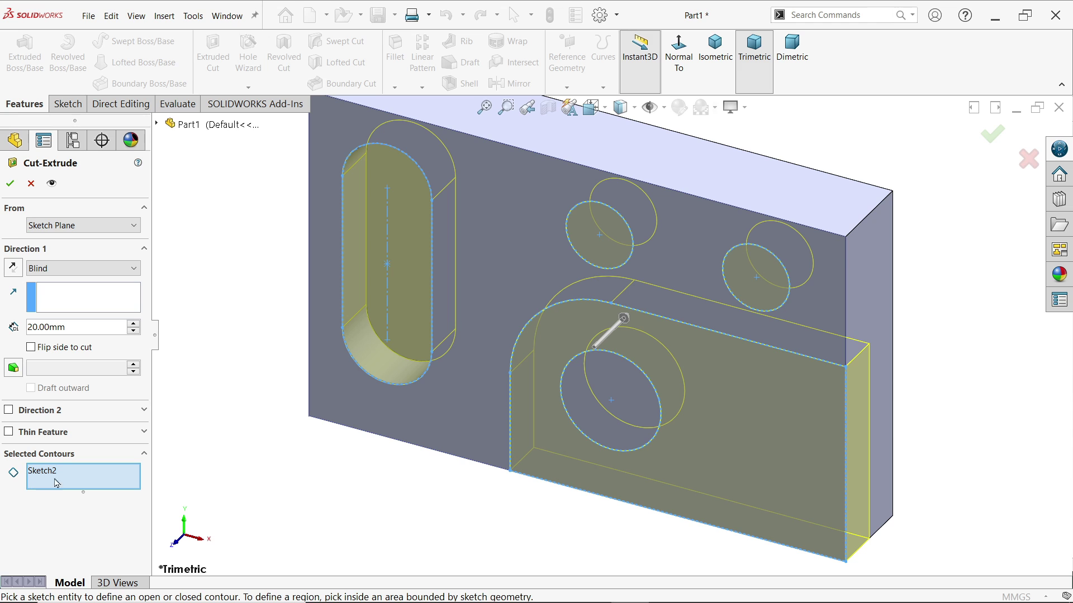
pyautogui.click(606, 253)
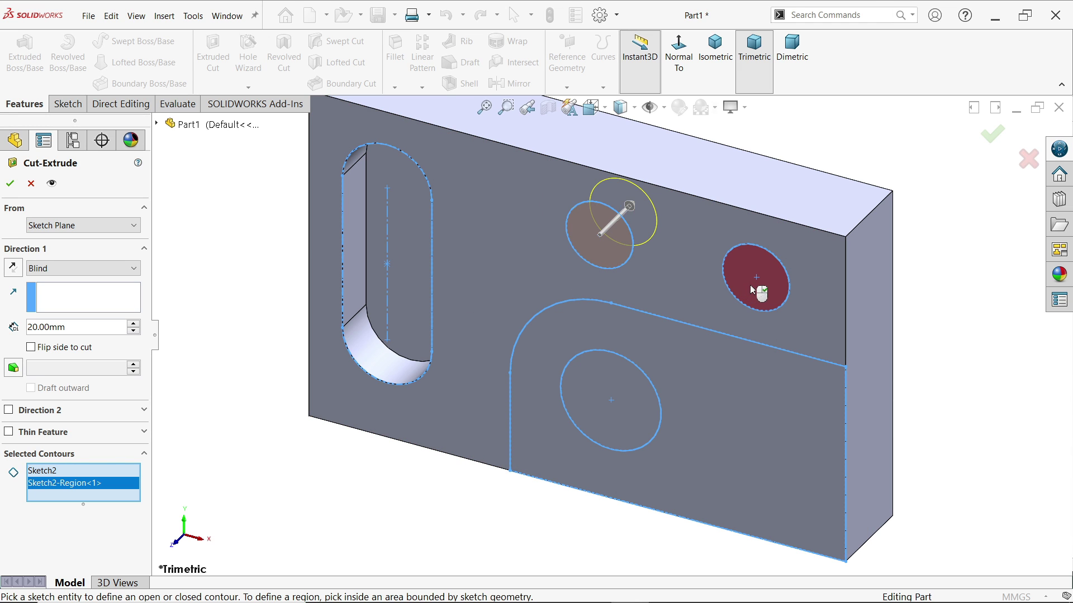
pyautogui.click(752, 290)
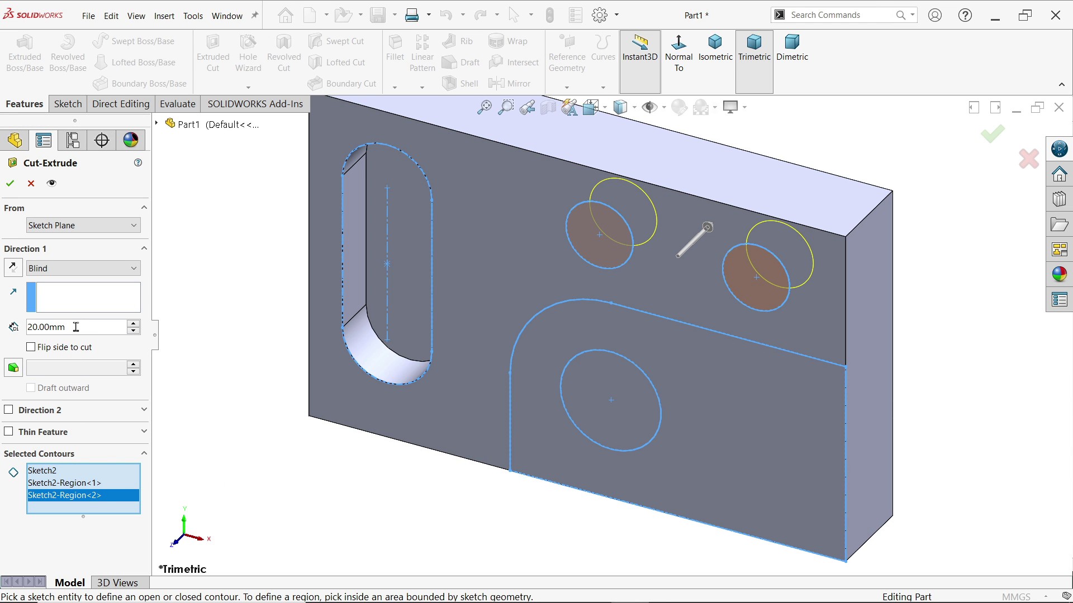
pyautogui.write('10')
pyautogui.press('Return')
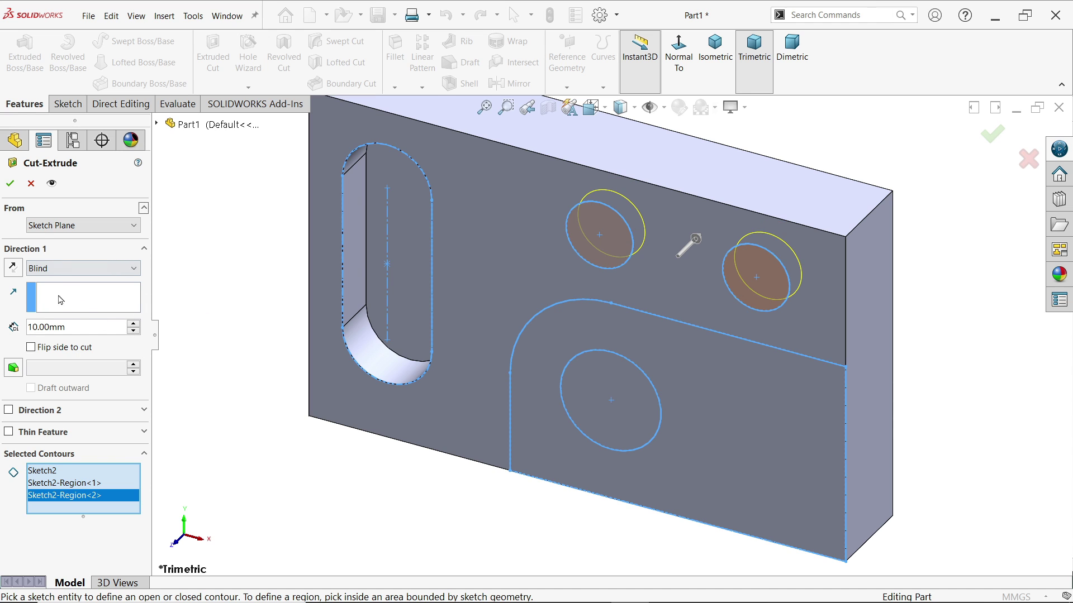
pyautogui.click(11, 185)
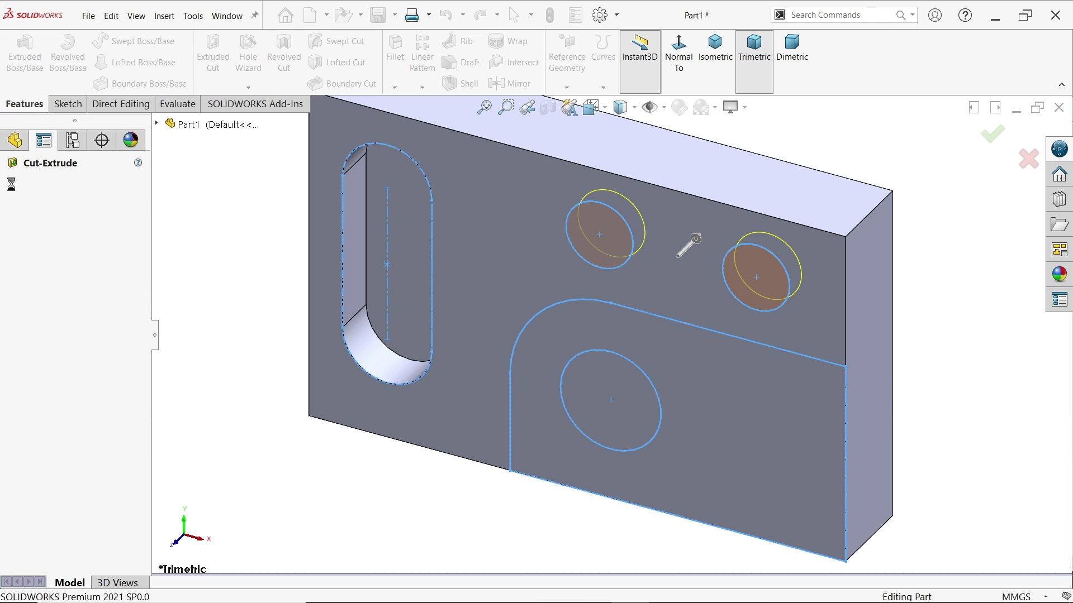
pyautogui.click(50, 366)
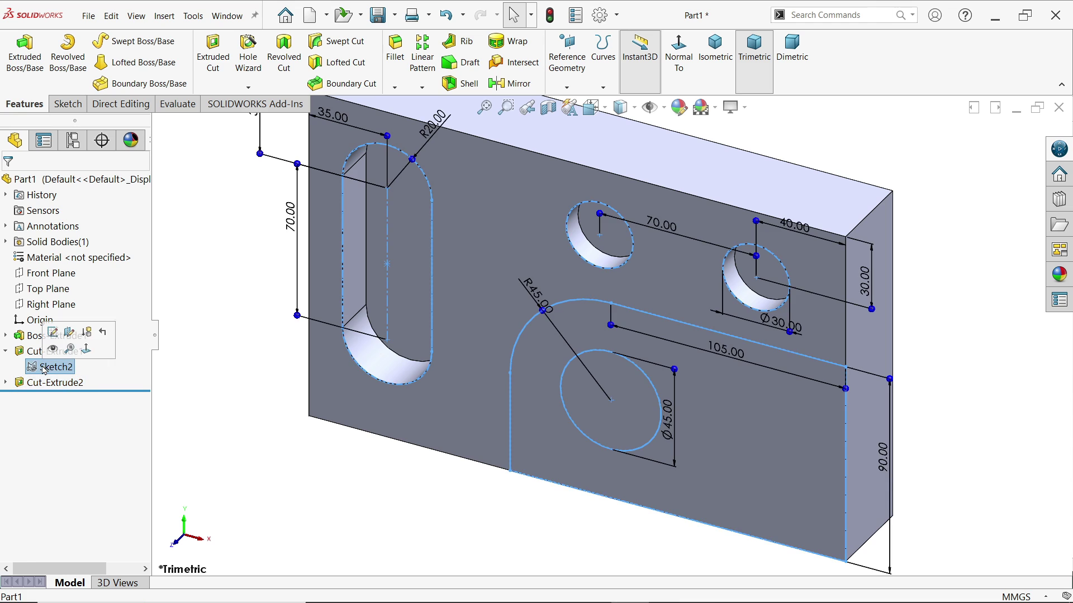
# Extrude-cut the Ø45 circle contour Through All to make a through hole.
pyautogui.click(215, 59)
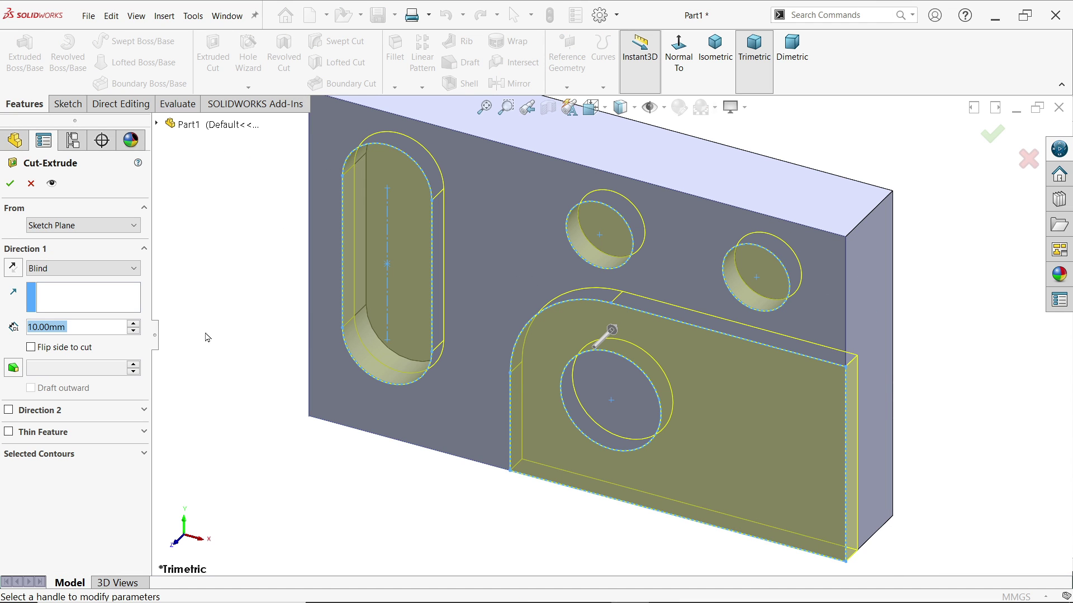
pyautogui.click(42, 454)
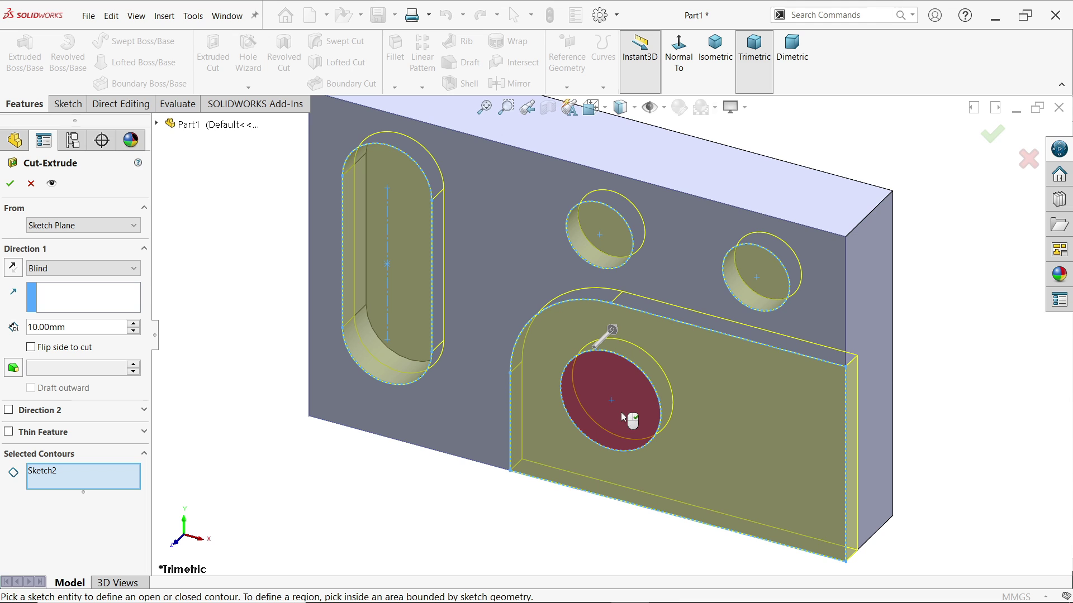
pyautogui.click(624, 416)
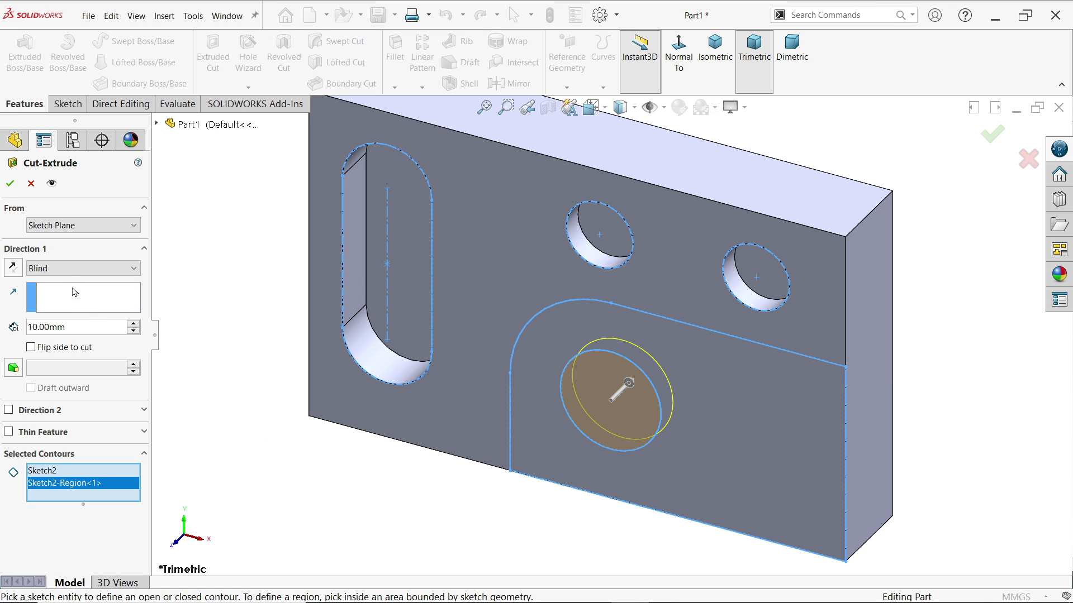
pyautogui.click(83, 269)
pyautogui.click(51, 283)
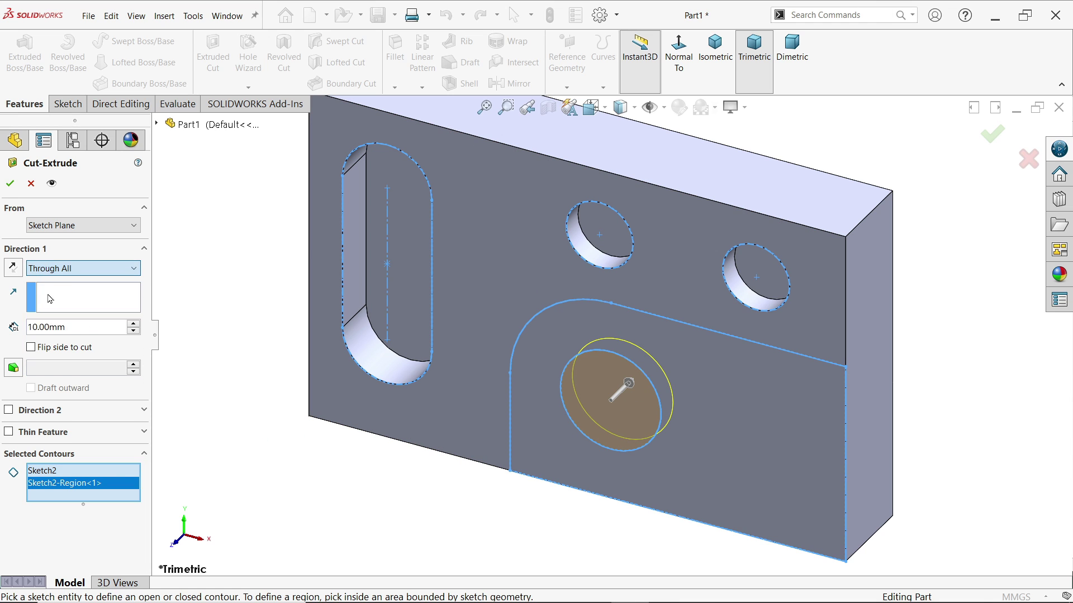
pyautogui.click(11, 183)
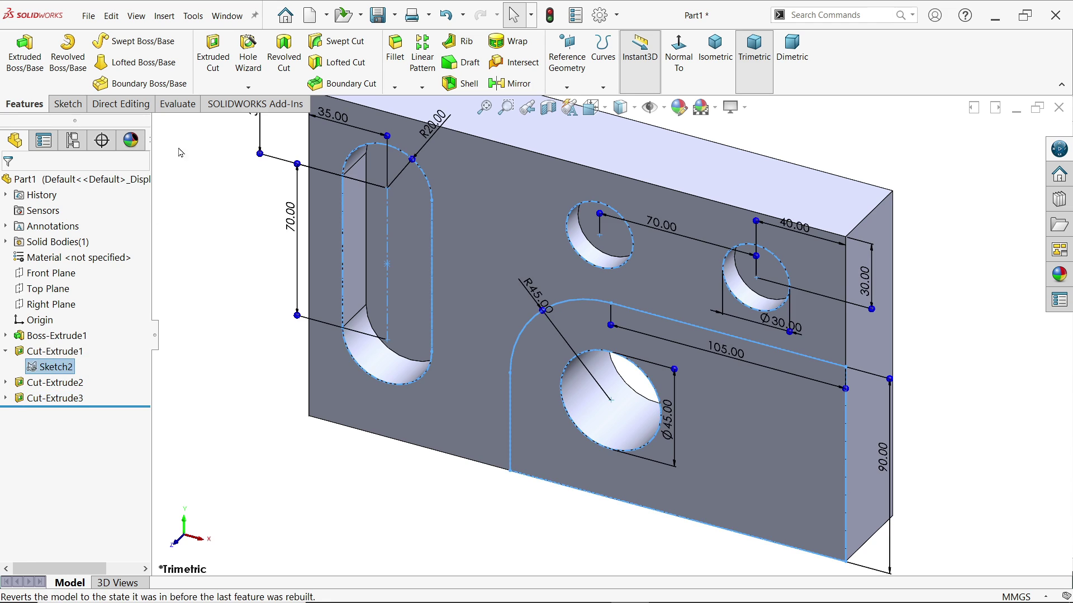
pyautogui.click(249, 60)
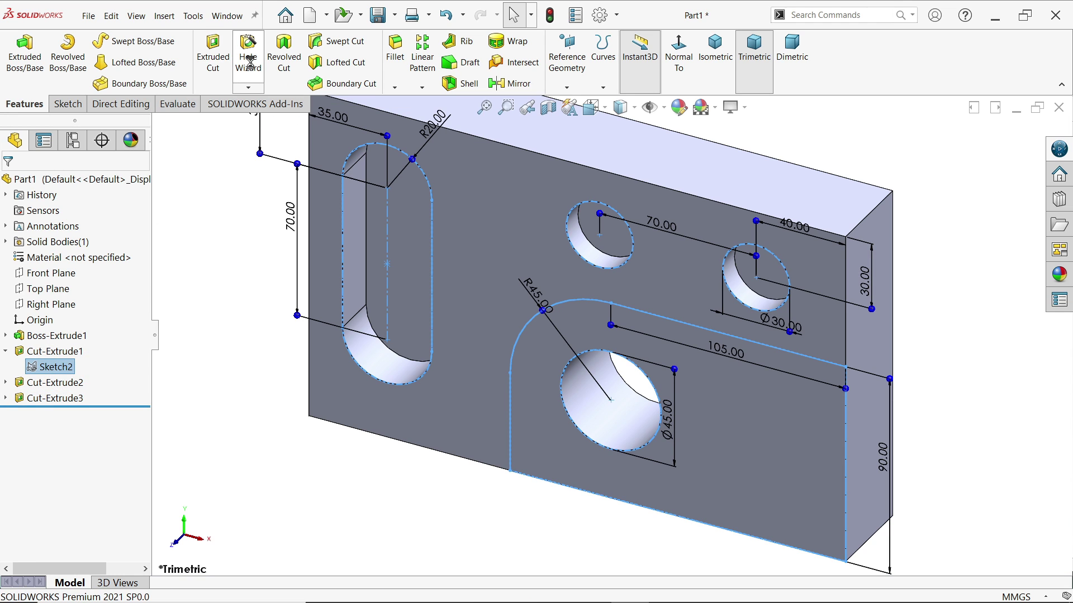
# Cut the rounded region around the large lower-right hole 20 mm deep from Sketch2 as Cut-Extrude4.
pyautogui.click(25, 182)
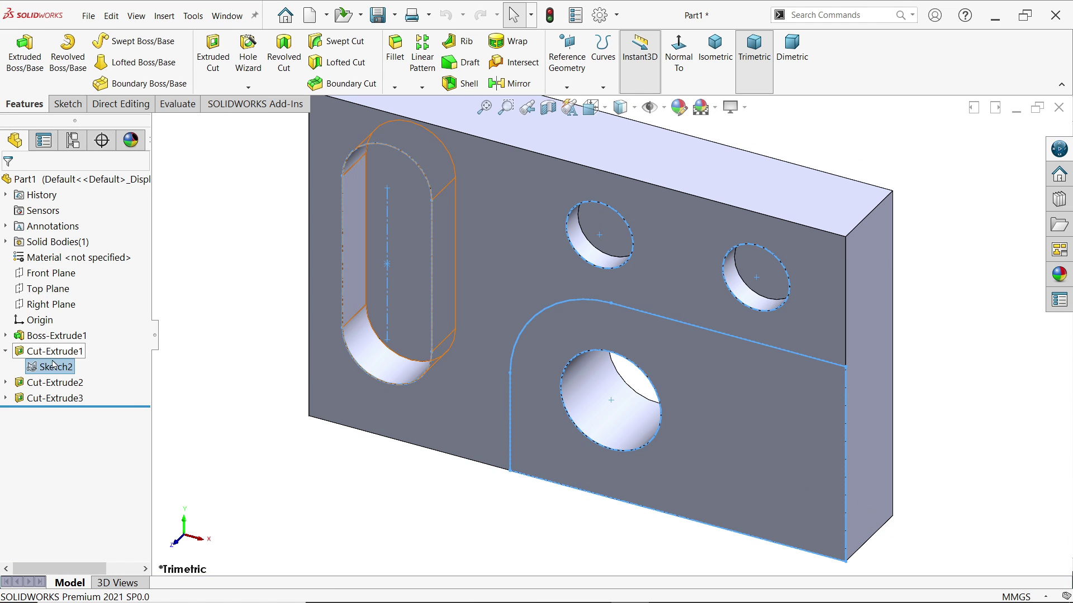
pyautogui.click(213, 56)
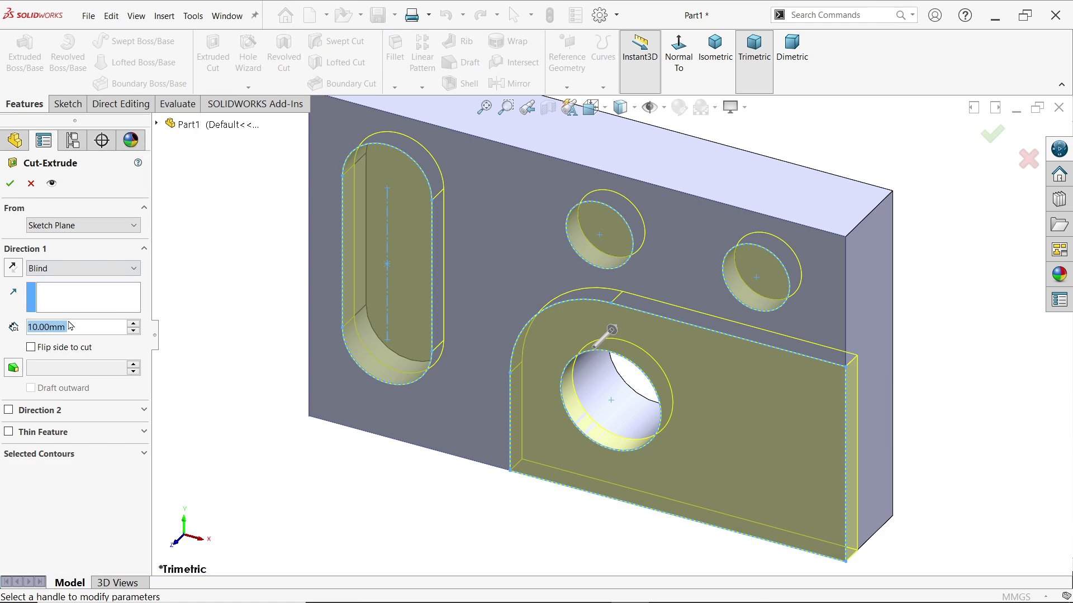
pyautogui.click(34, 453)
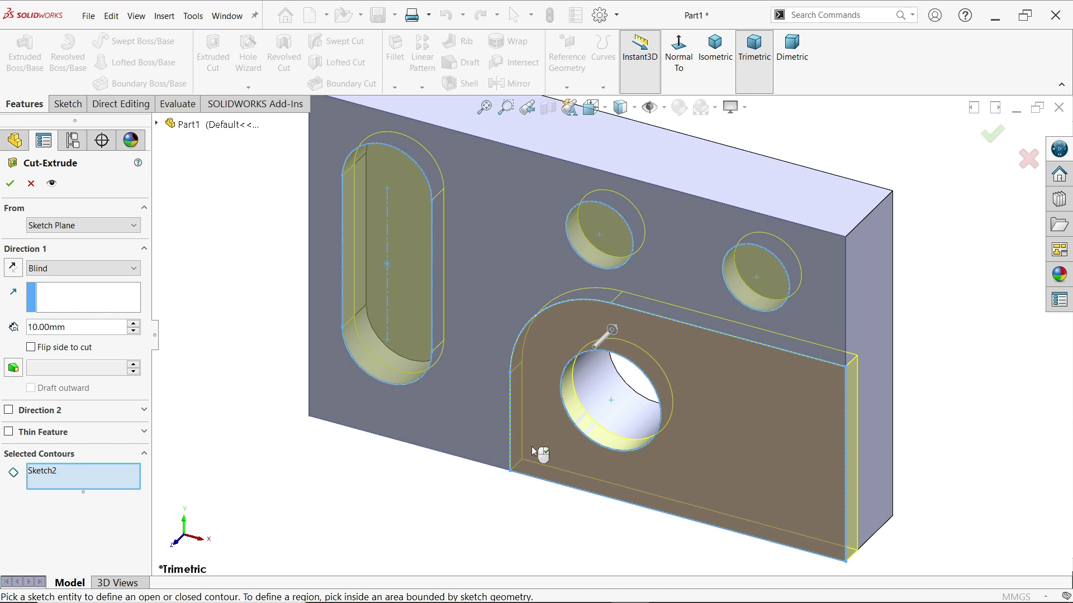
pyautogui.click(540, 451)
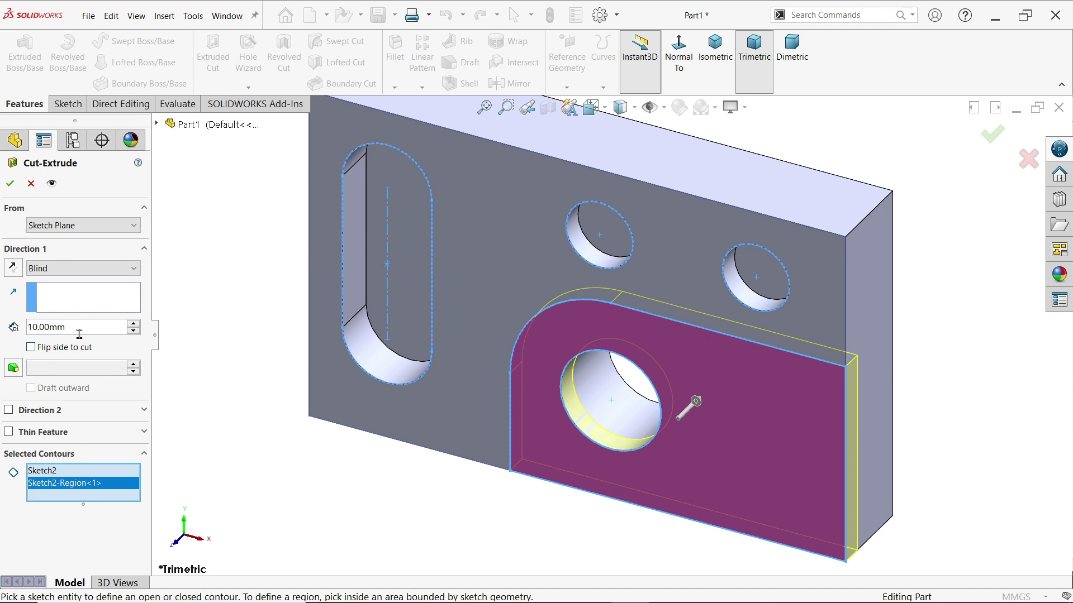
pyautogui.doubleClick(56, 327)
pyautogui.write('20')
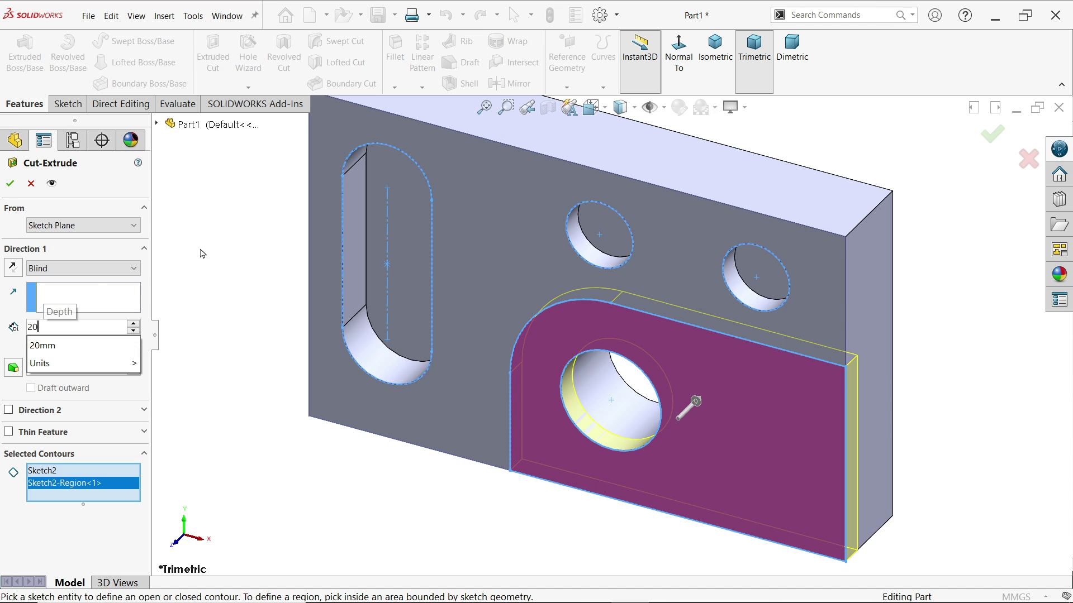
pyautogui.press('Return')
pyautogui.click(9, 185)
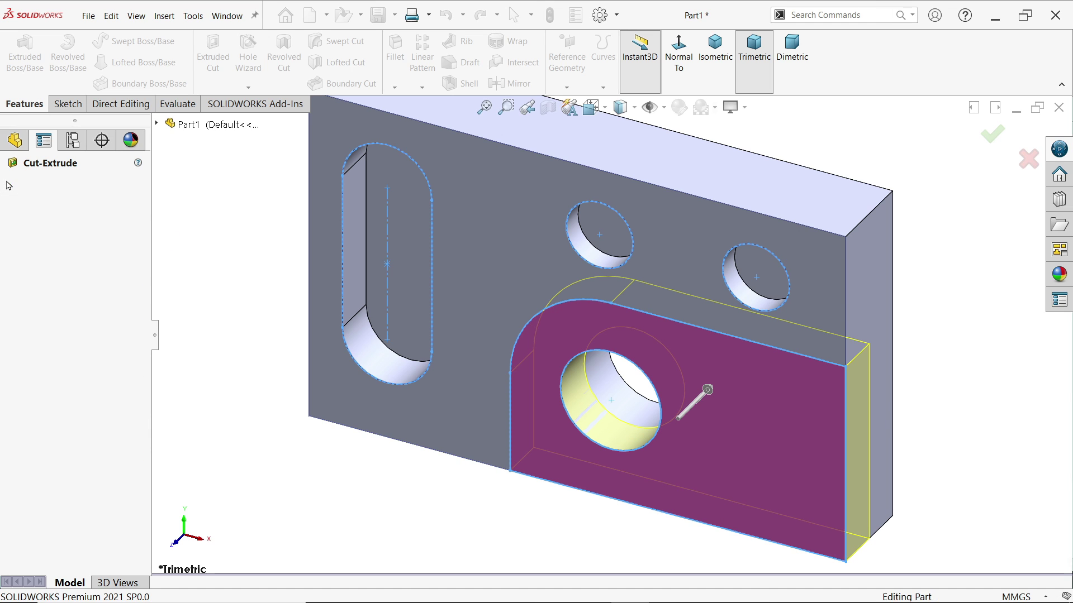
pyautogui.press('f')
pyautogui.click(387, 440)
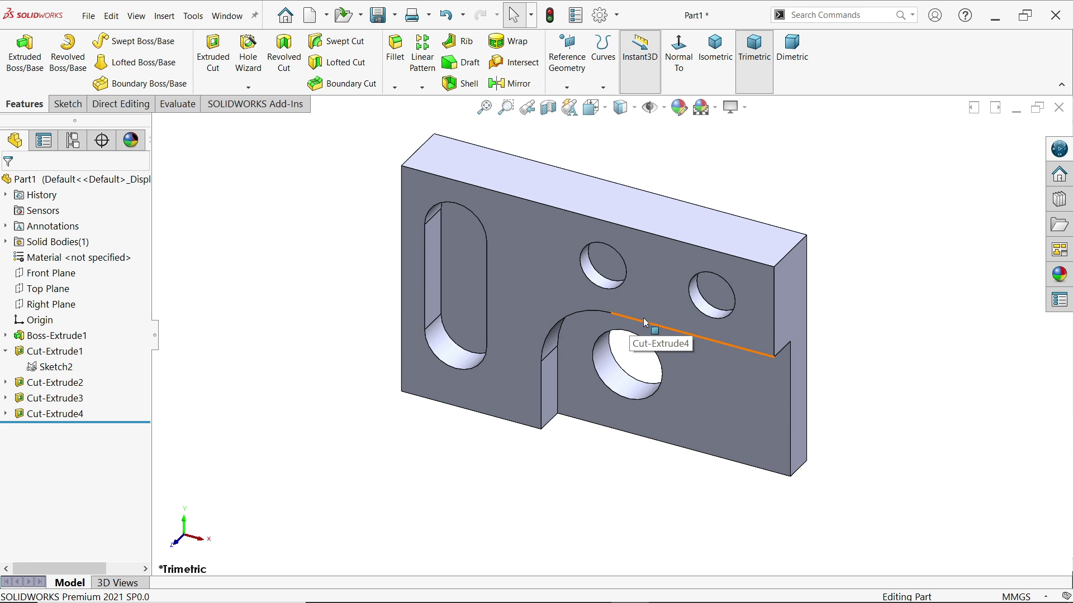
# Orbit to a top-down view and zoom in on the slot, small holes and stepped pocket.
pyautogui.moveTo(635, 419); pyautogui.dragTo(660, 148, button='middle')
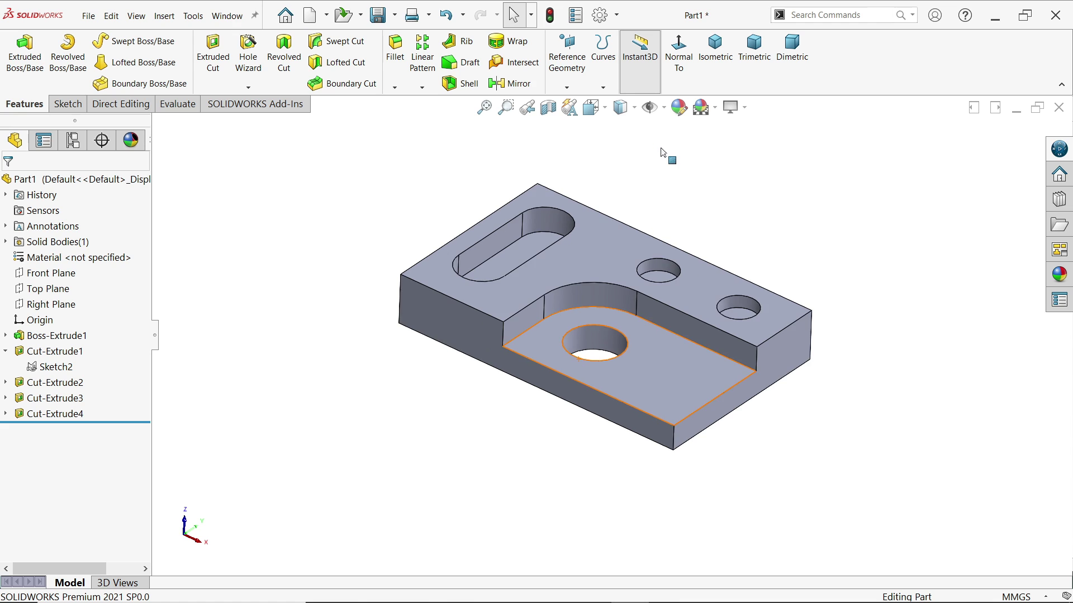
pyautogui.scroll(-3, 661, 174)
pyautogui.scroll(5, 648, 263)
pyautogui.scroll(-2, 628, 436)
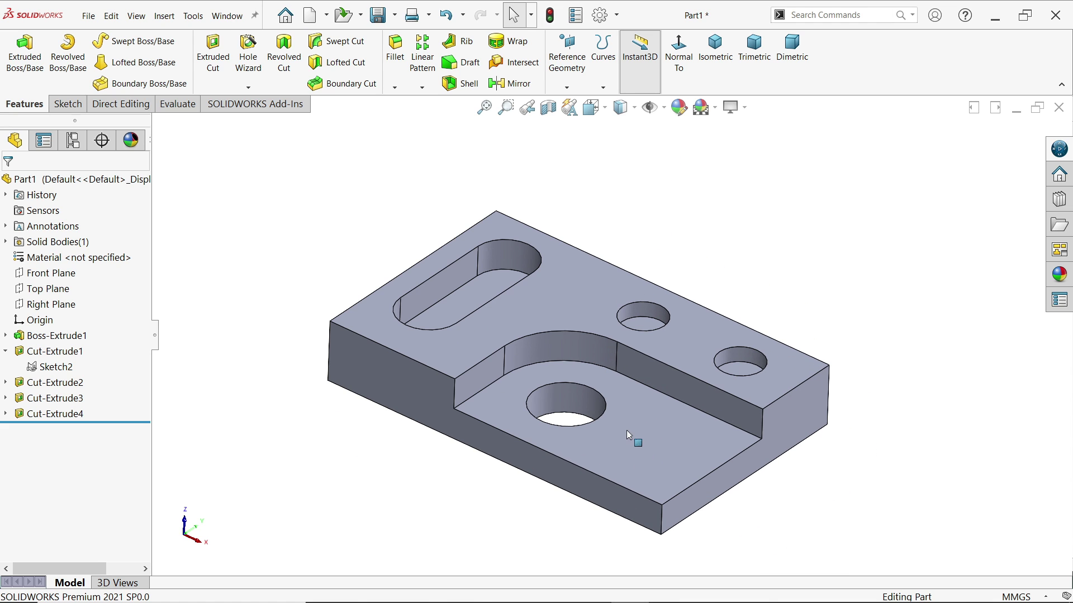
# Save the part to the Desktop as 'cam exercise'.
pyautogui.click(378, 15)
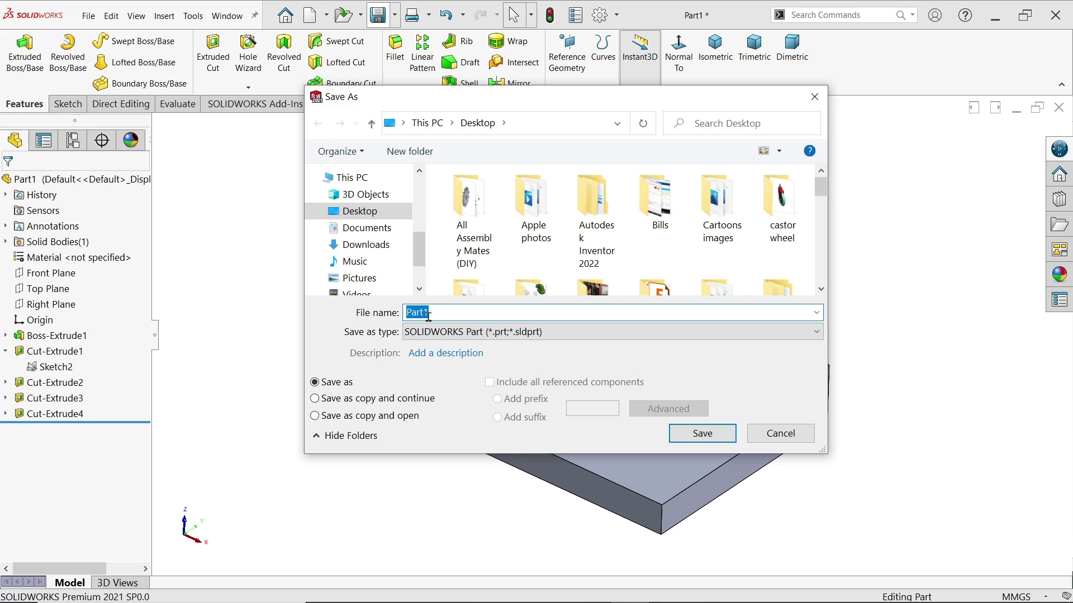
pyautogui.write('cam exercise')
pyautogui.click(702, 434)
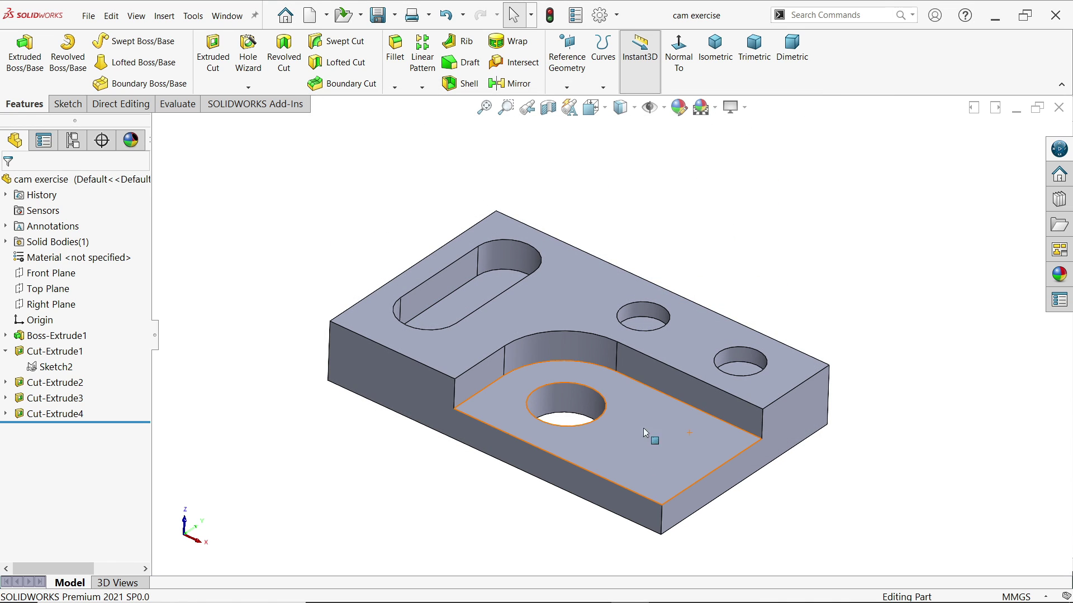
# Turn on the SOLIDWORKS CAM 2021 add-in in the Add-Ins list and confirm.
pyautogui.rightClick(301, 107)
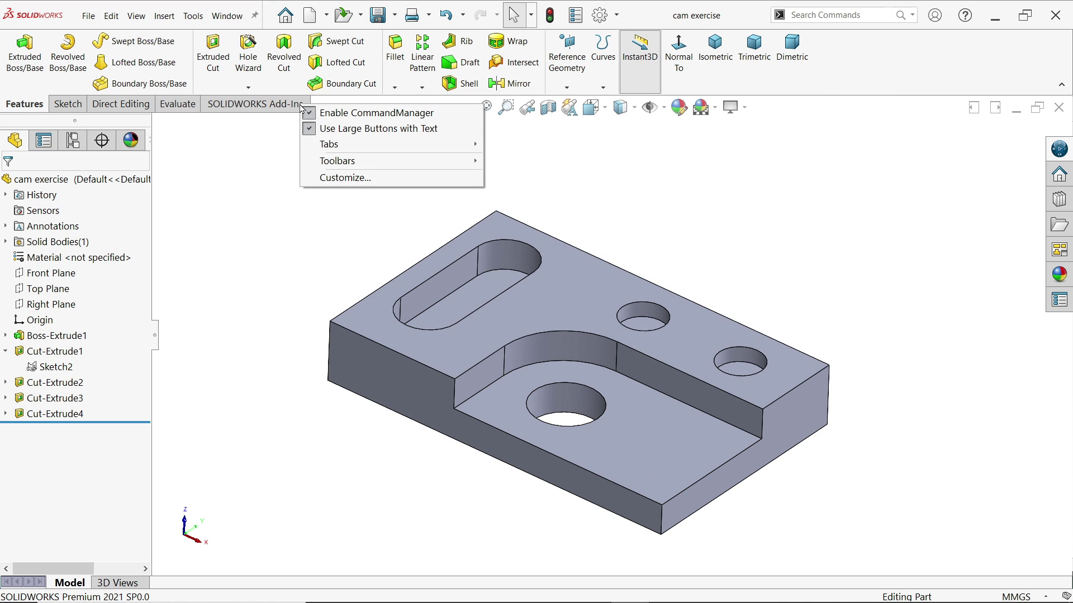
pyautogui.moveTo(331, 143)
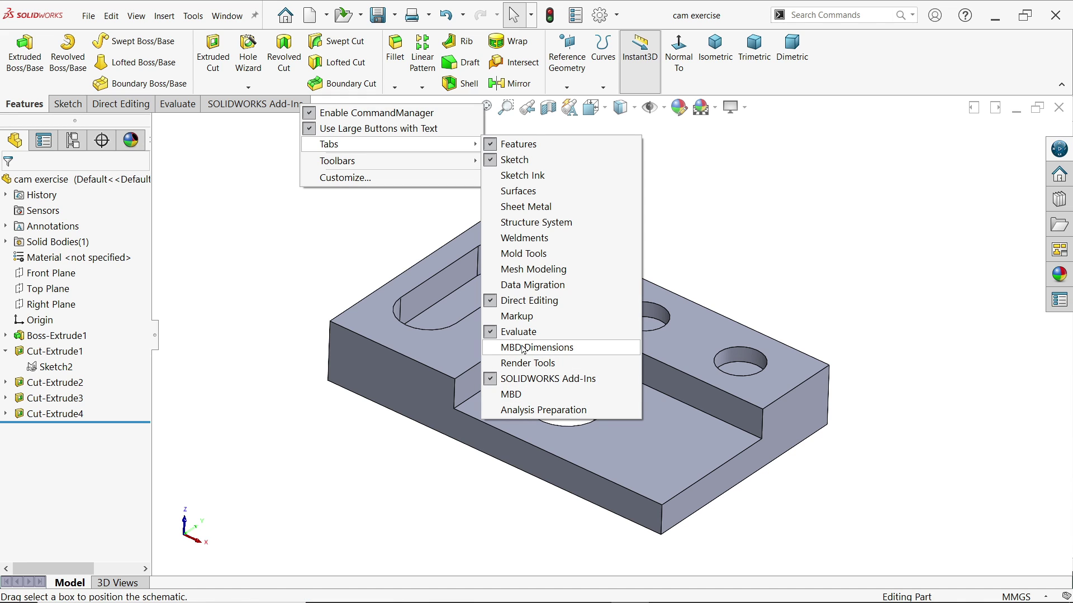
pyautogui.click(354, 242)
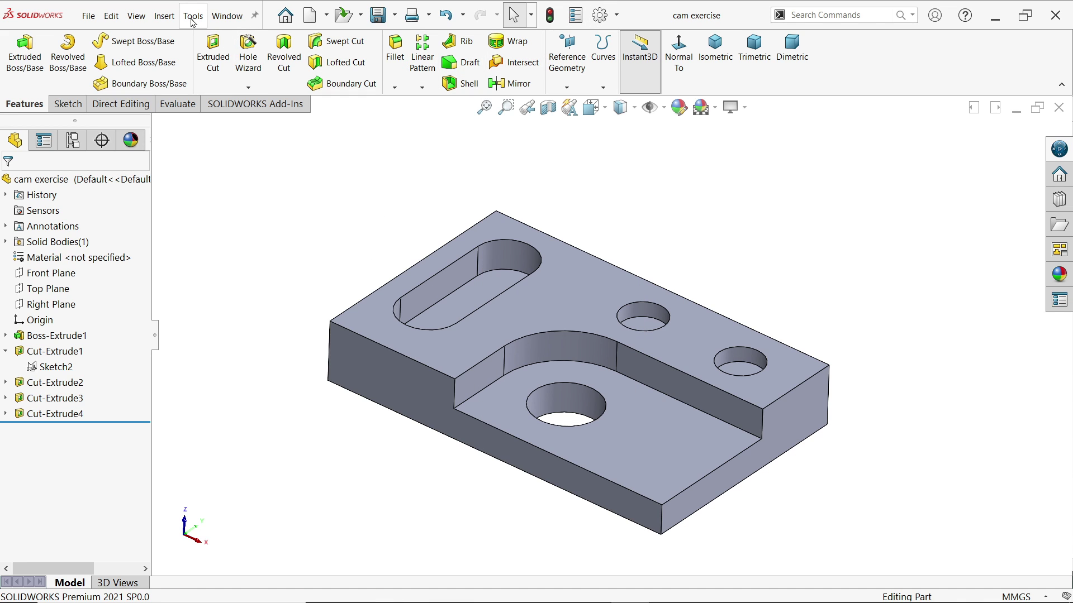
pyautogui.click(617, 15)
pyautogui.click(622, 69)
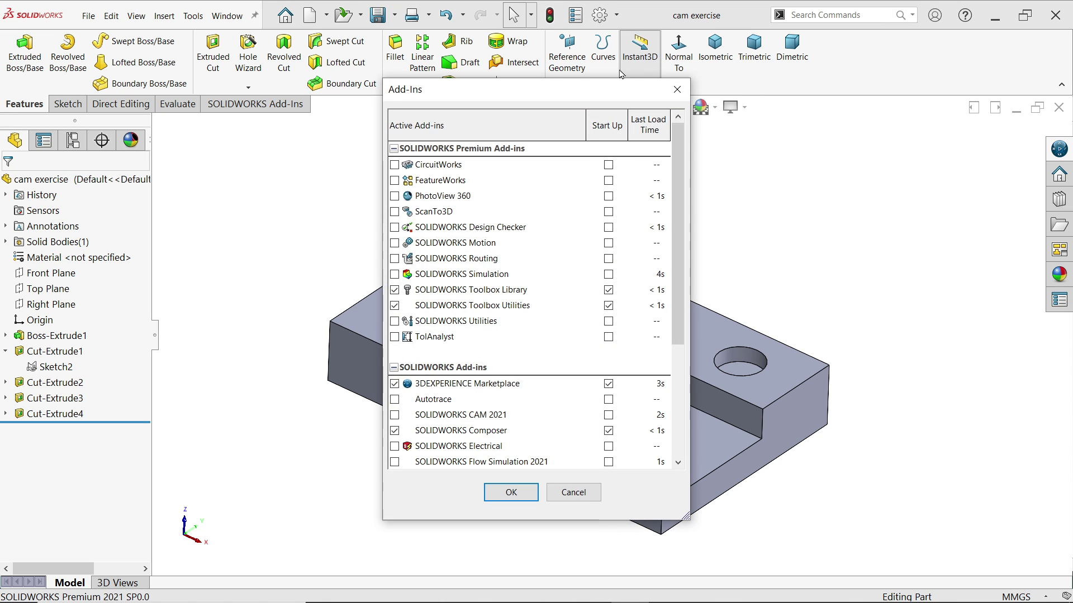
pyautogui.click(394, 415)
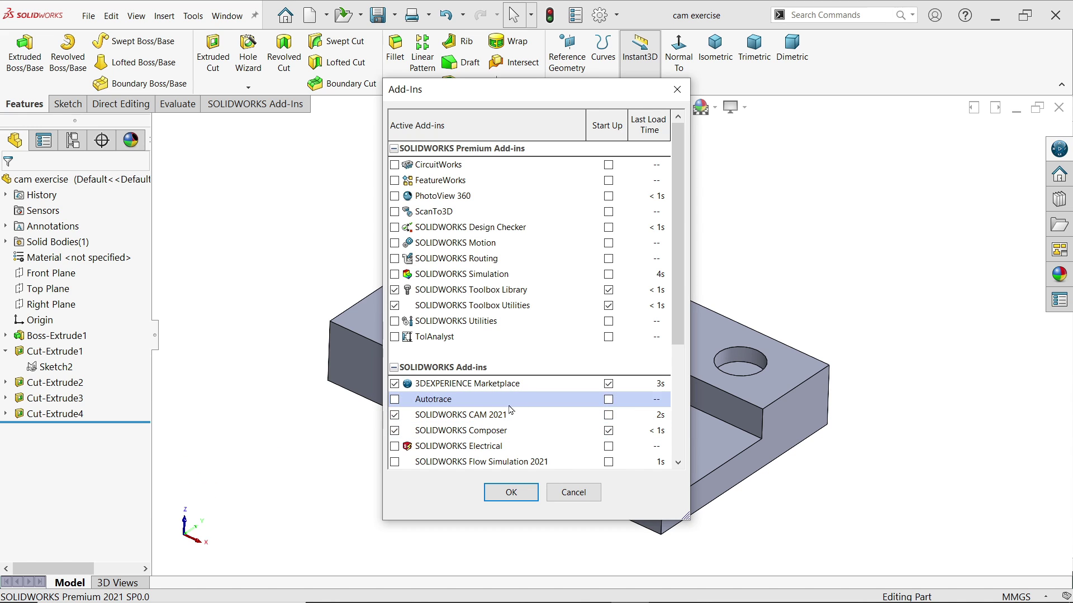
pyautogui.click(510, 493)
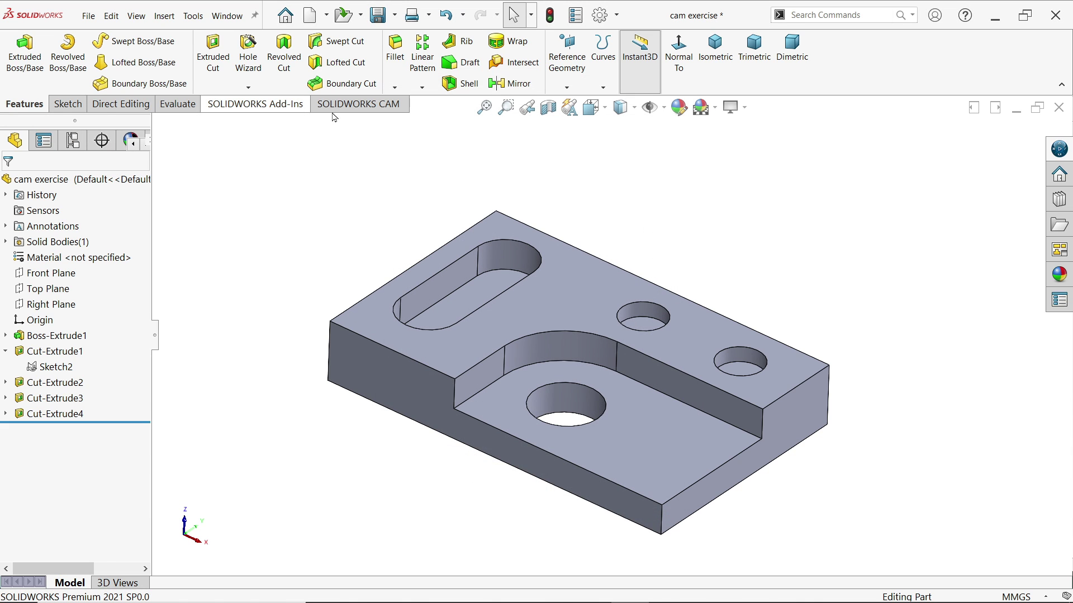
# Switch to the SOLIDWORKS CAM command tab and widen the side panel.
pyautogui.click(347, 106)
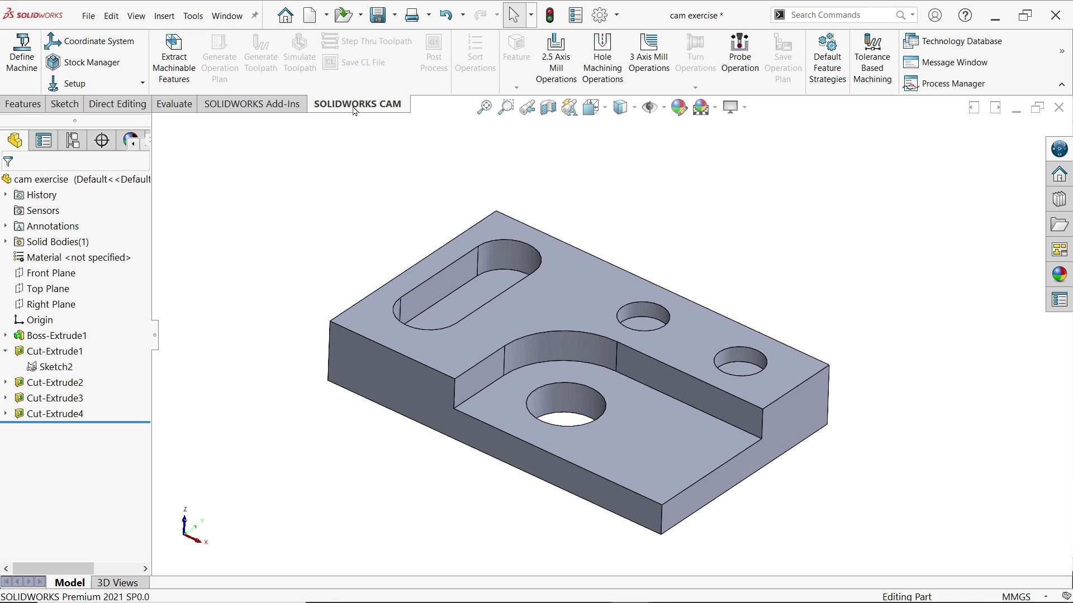
pyautogui.rightClick(354, 109)
pyautogui.press('Escape')
pyautogui.moveTo(155, 338); pyautogui.dragTo(275, 351)
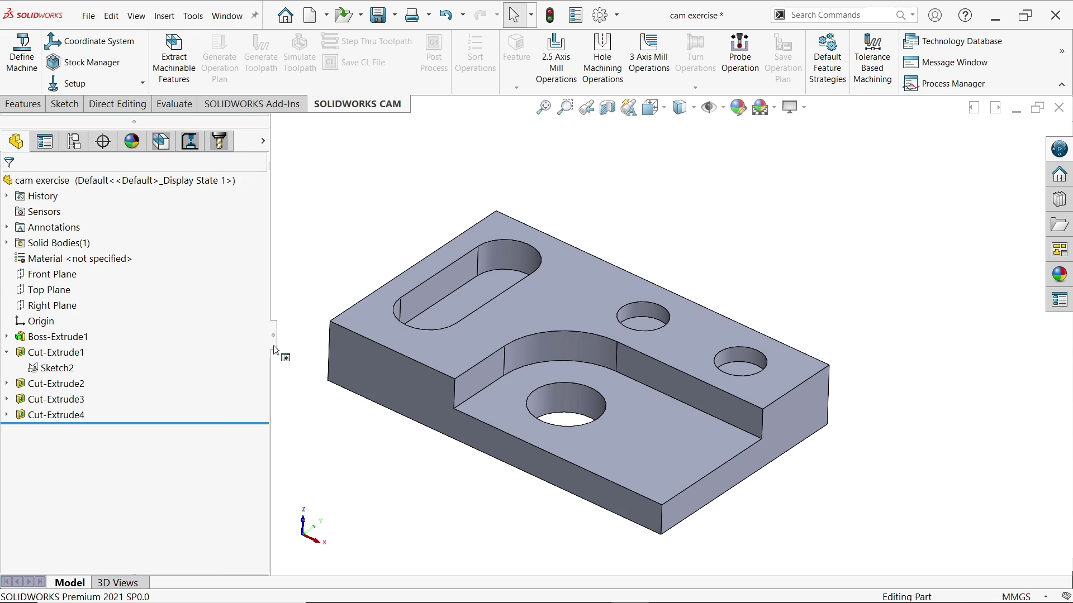
# Browse the CAM Tool Tree, then return to the CAM Operation Tree.
pyautogui.click(191, 143)
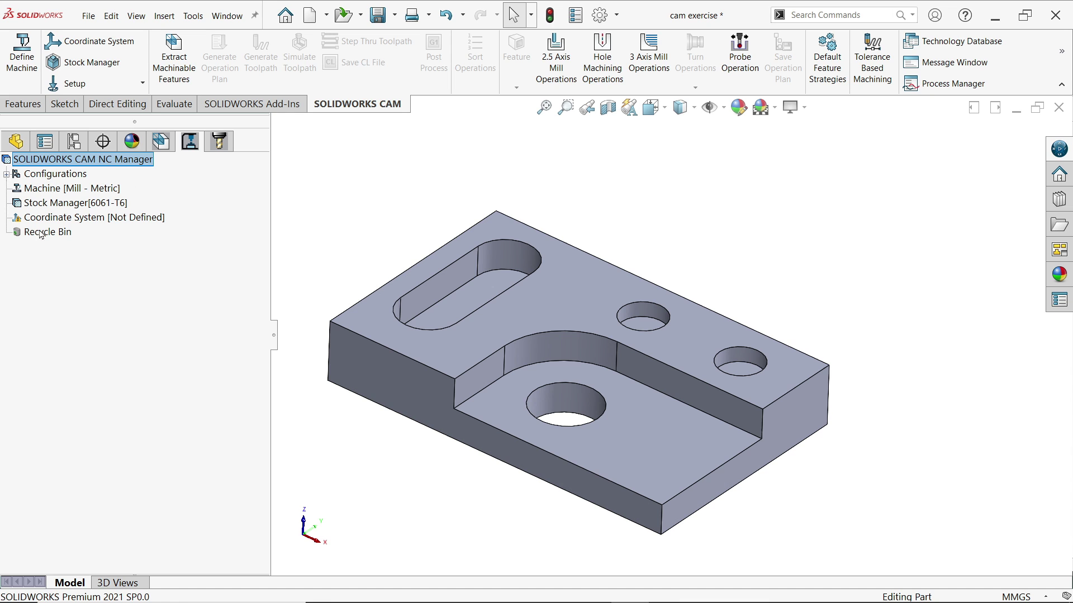
pyautogui.click(219, 142)
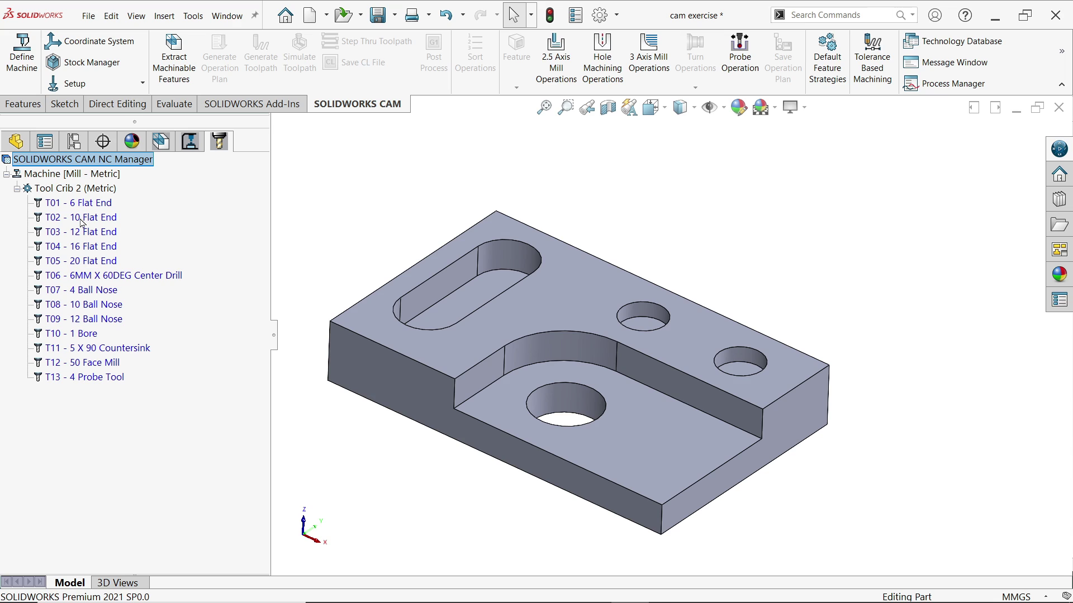
pyautogui.click(193, 144)
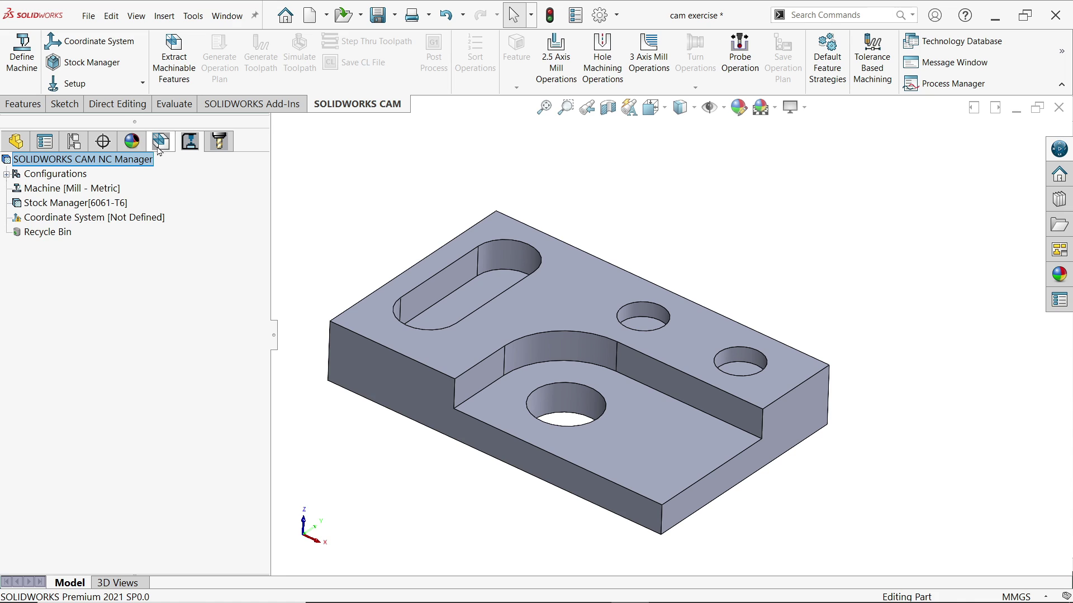
# Start the machine definition, keeping Mill - Metric as the active machine at Medium duty.
pyautogui.click(22, 64)
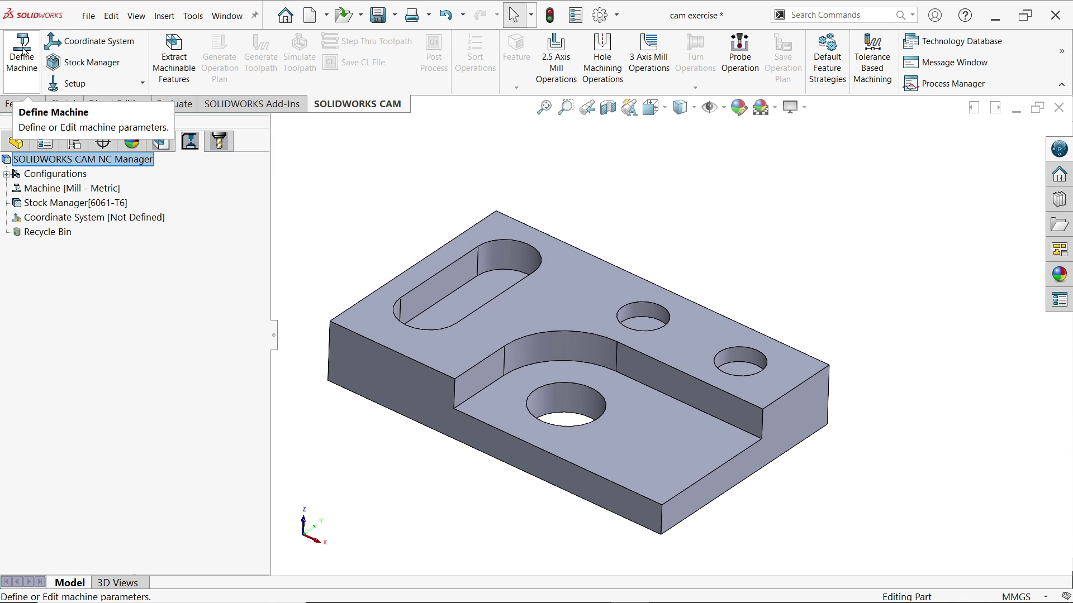
pyautogui.click(22, 51)
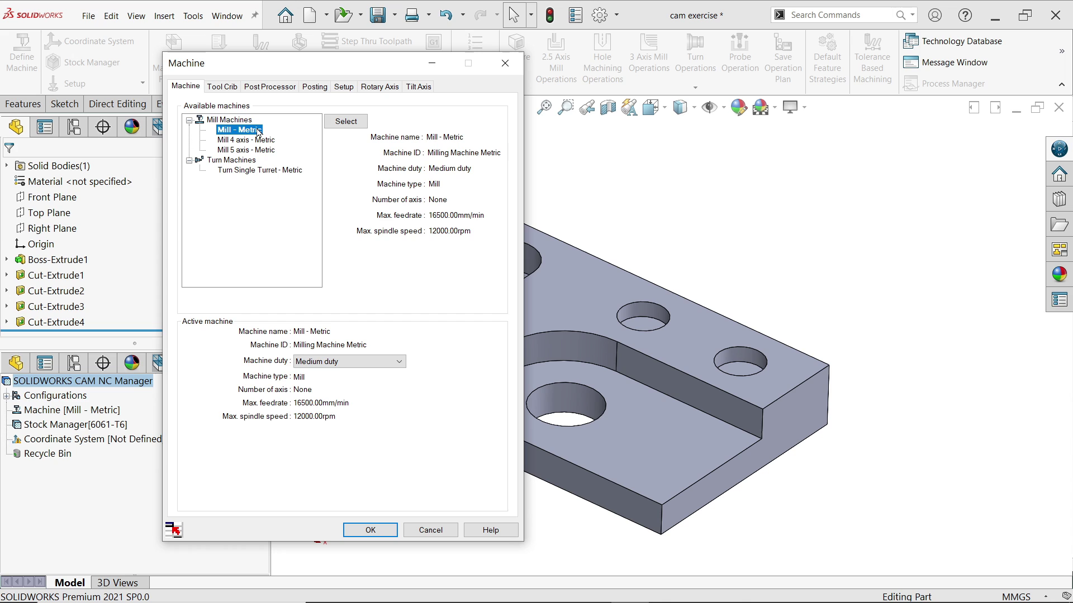
pyautogui.click(339, 363)
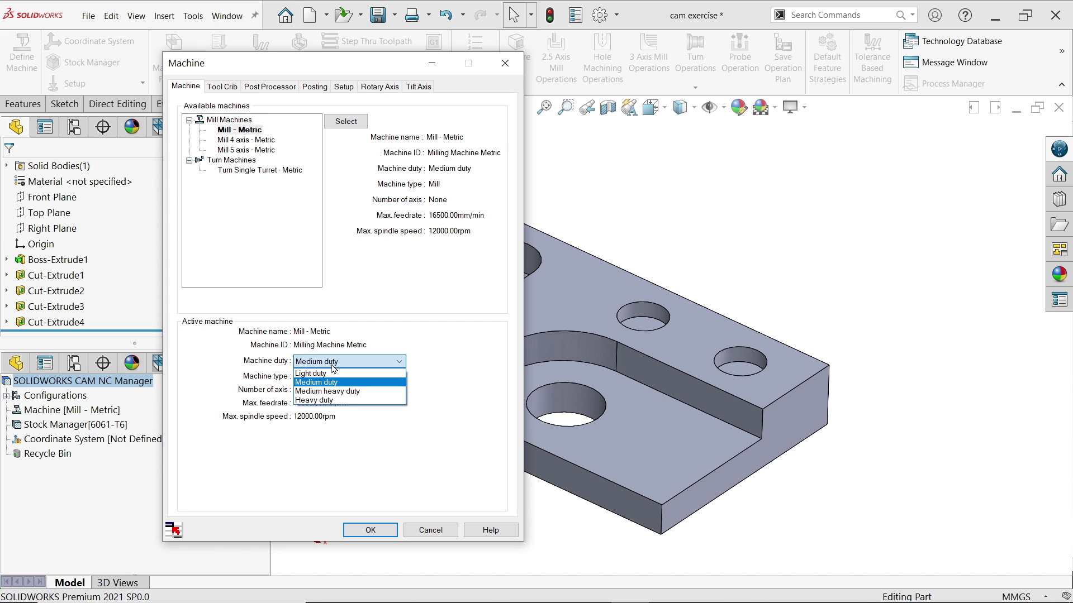
pyautogui.click(332, 365)
pyautogui.click(346, 121)
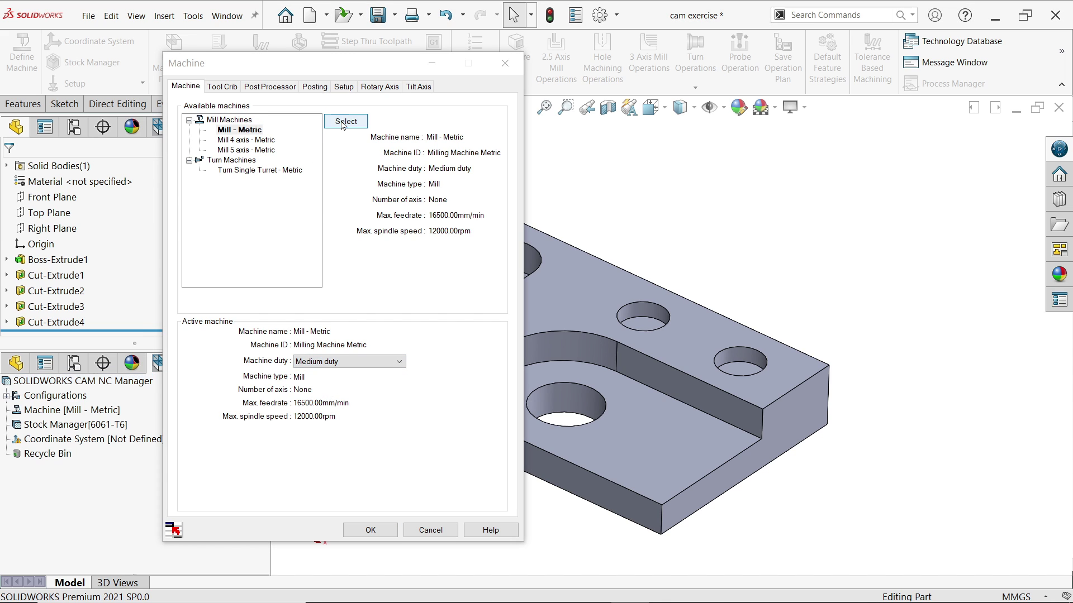
# Review the tool cribs, keeping Tool Crib 2 (Metric) with 20 stations active.
pyautogui.click(224, 88)
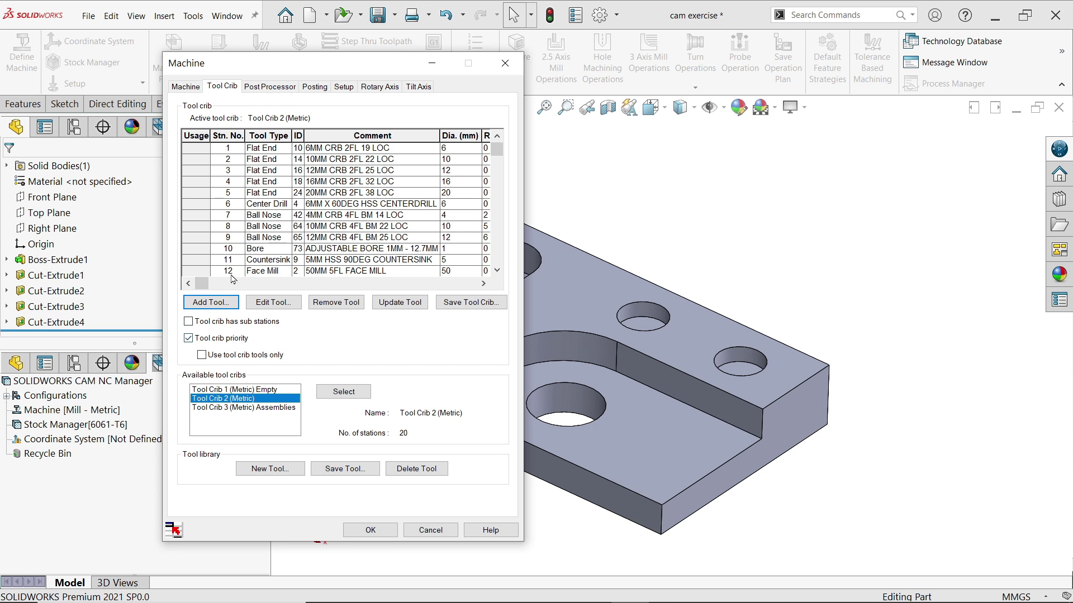
pyautogui.scroll(-1, 272, 193)
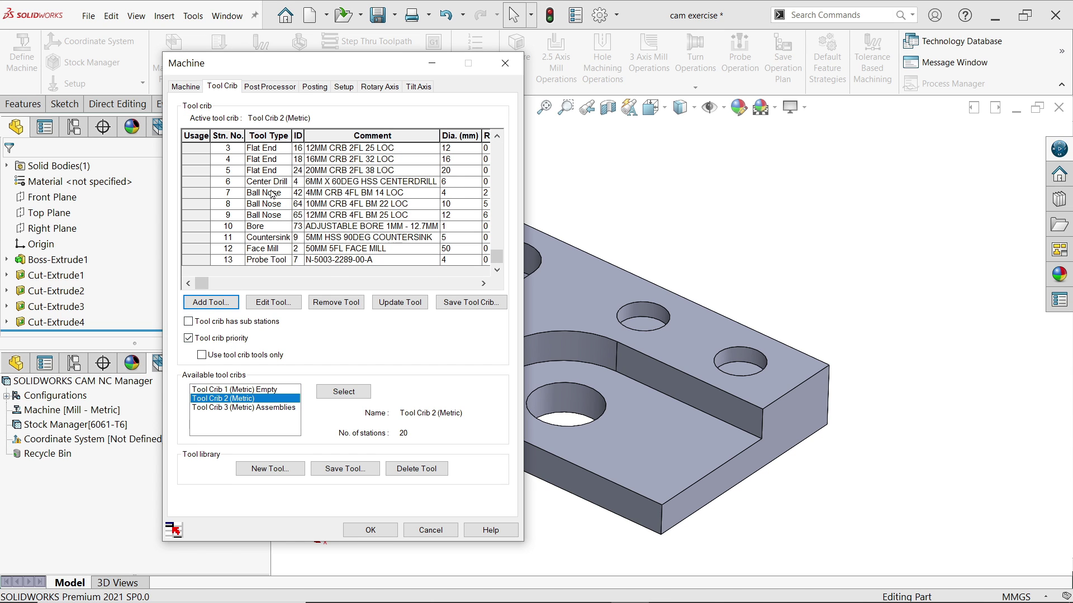
pyautogui.scroll(1, 272, 193)
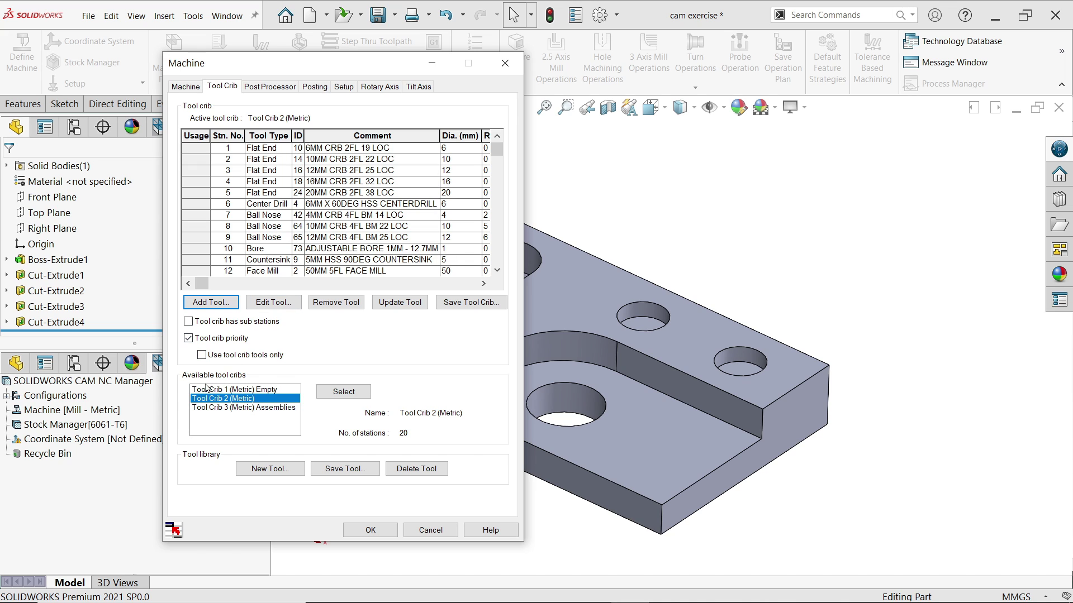
pyautogui.click(242, 408)
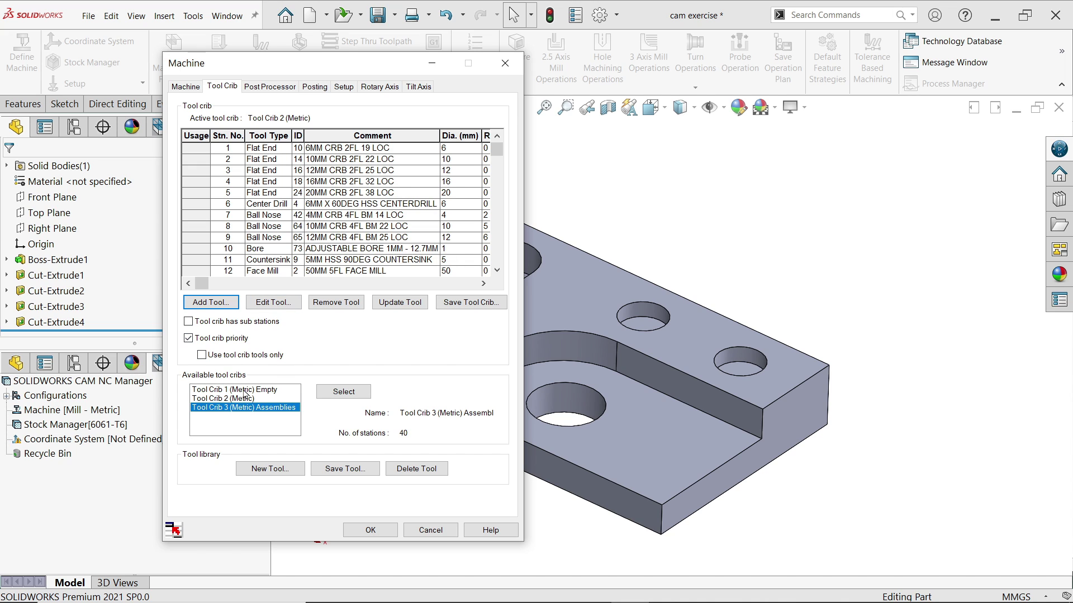
pyautogui.click(238, 389)
pyautogui.click(235, 402)
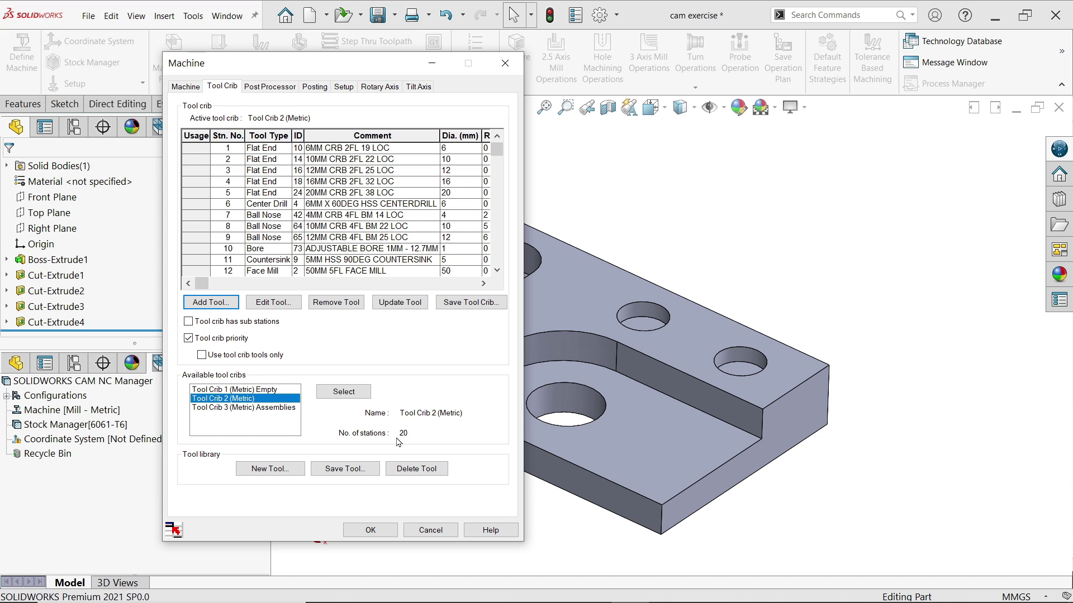
pyautogui.moveTo(417, 435); pyautogui.dragTo(343, 432)
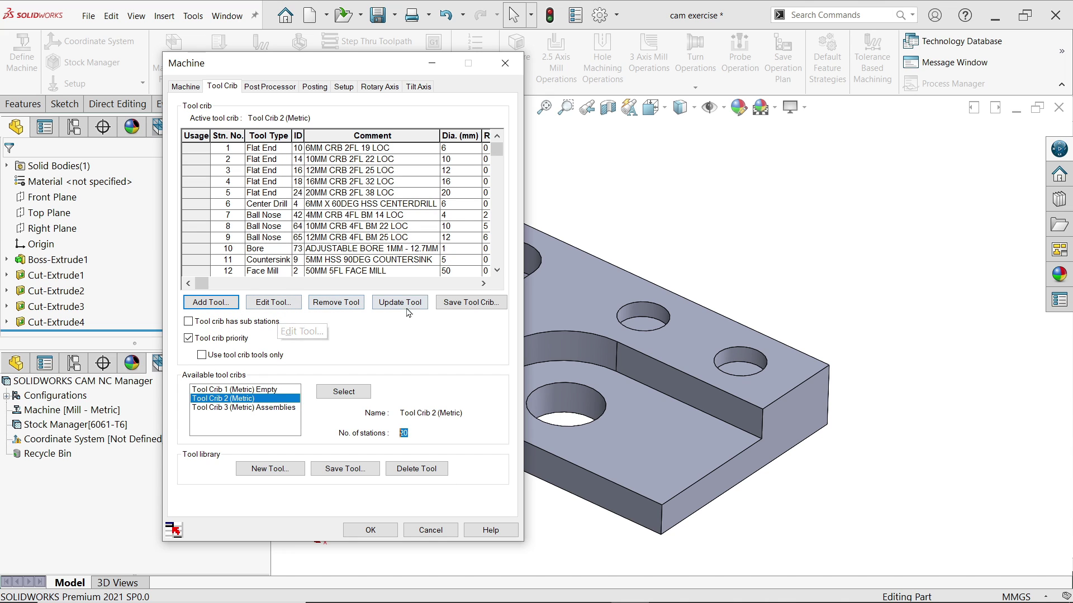
pyautogui.scroll(-1, 311, 216)
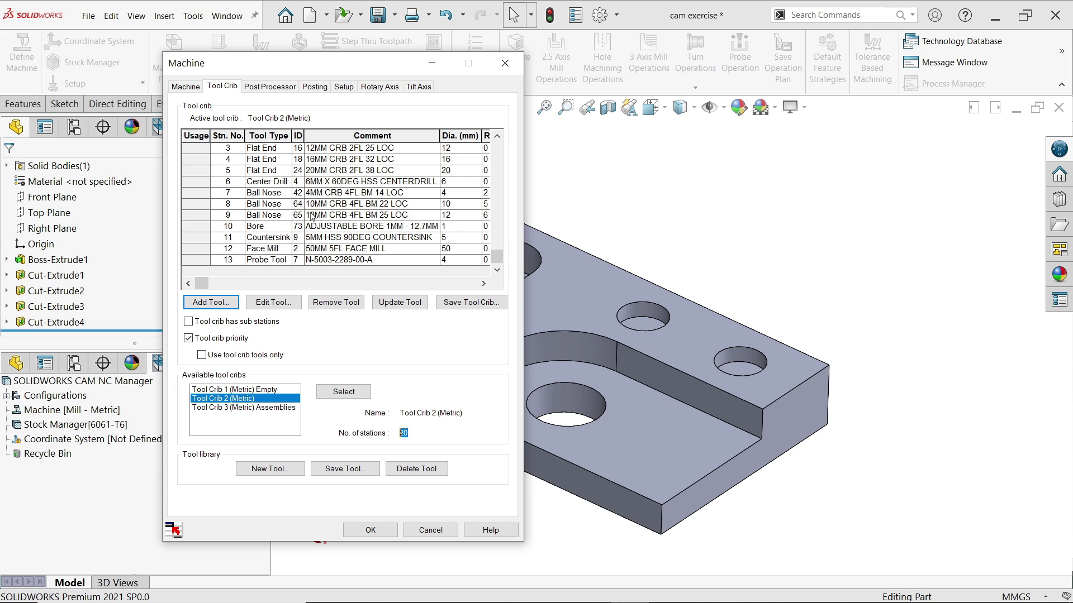
pyautogui.scroll(1, 311, 216)
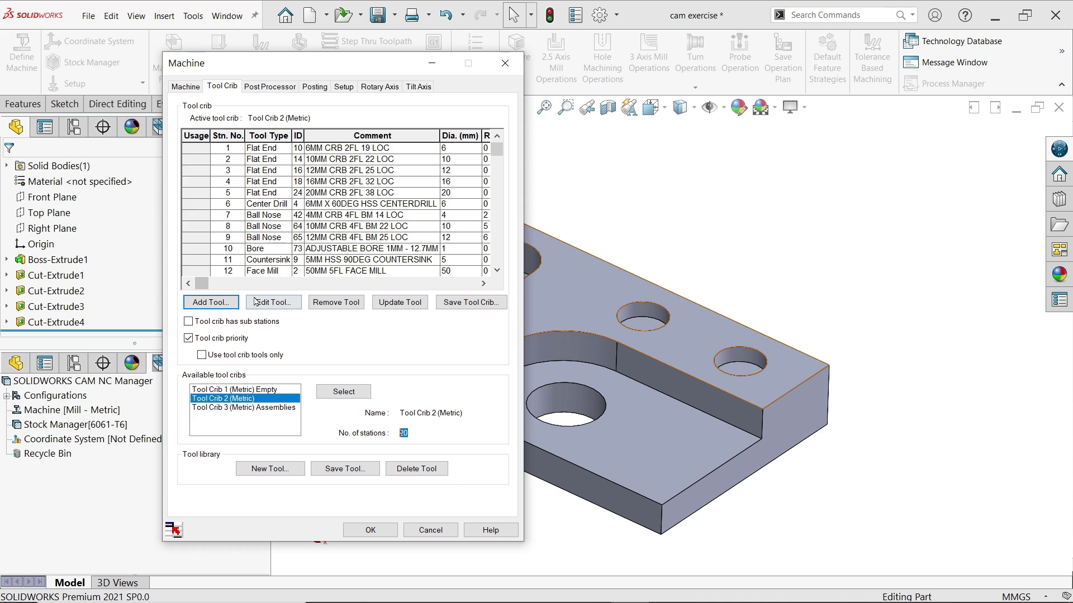
# Review the post processor, Posting, Setup and Rotary Axis tabs, then accept Medium duty.
pyautogui.click(272, 86)
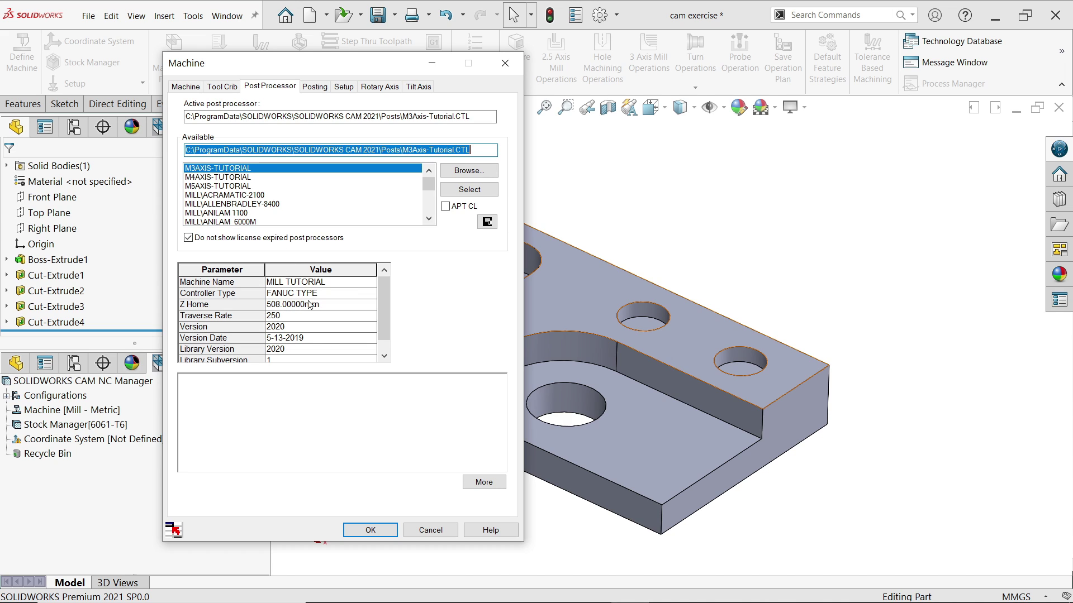
pyautogui.click(315, 89)
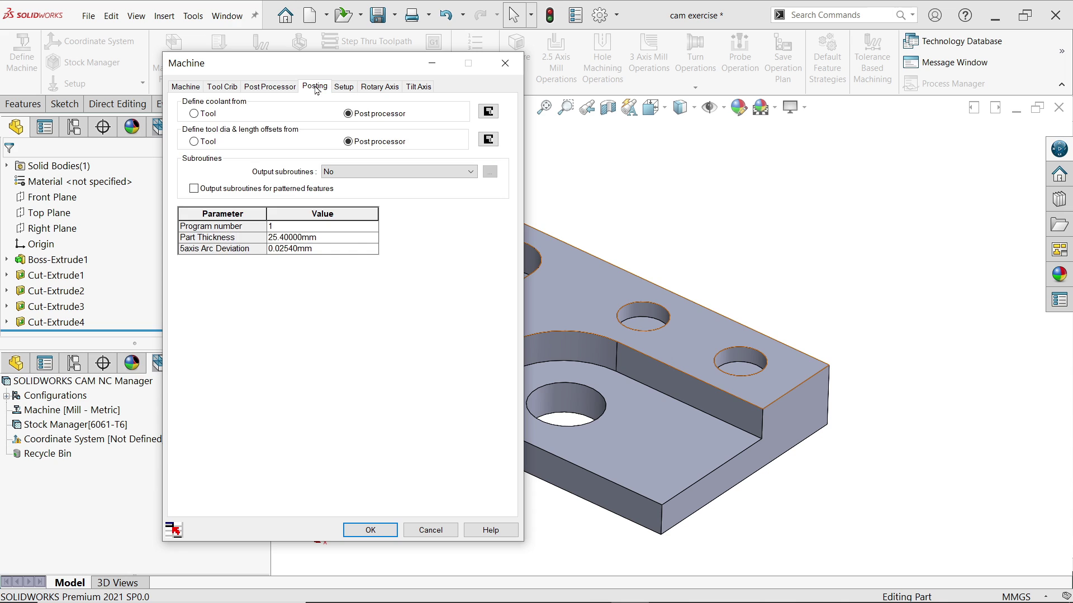
pyautogui.click(343, 90)
pyautogui.click(383, 88)
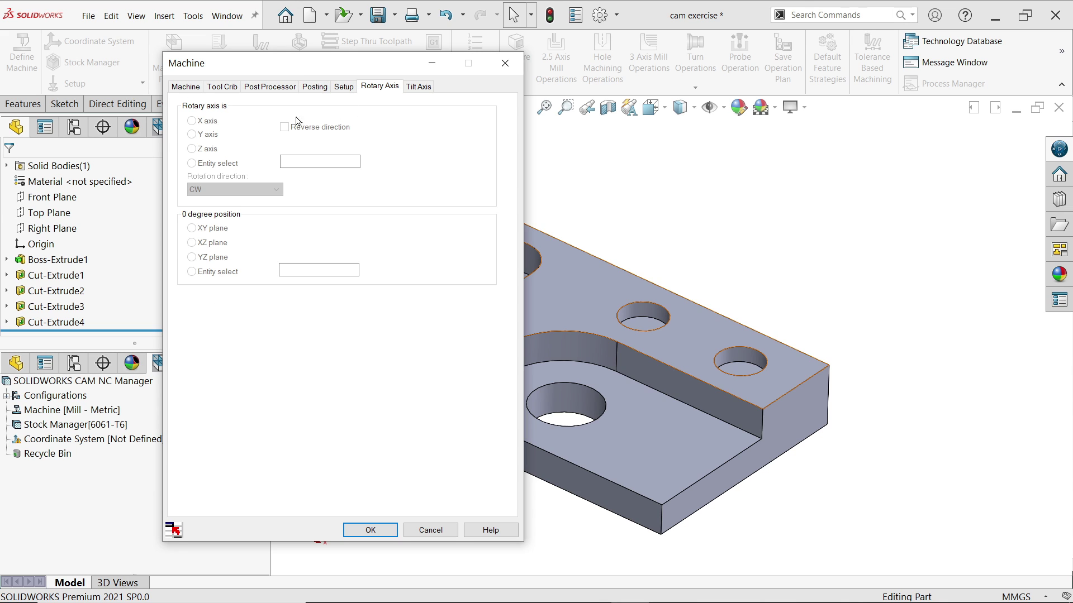
pyautogui.click(185, 88)
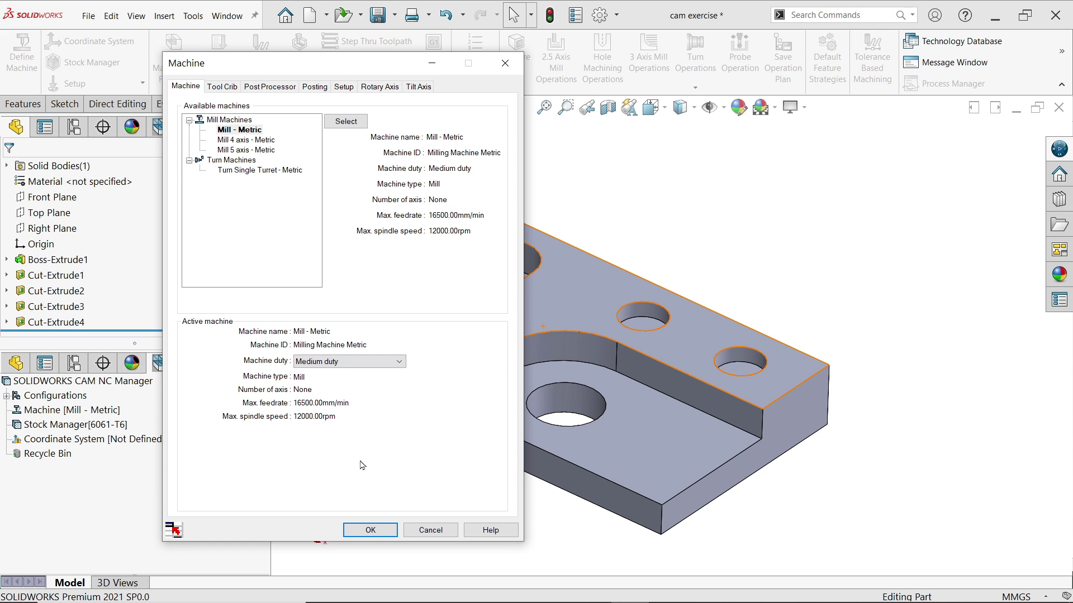
pyautogui.click(328, 363)
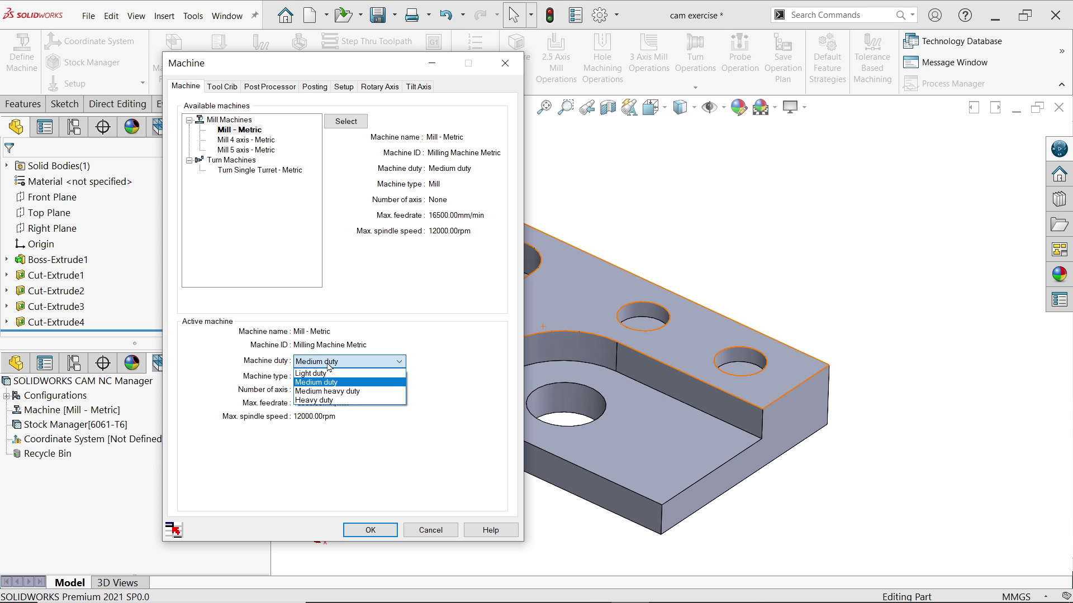
pyautogui.click(328, 363)
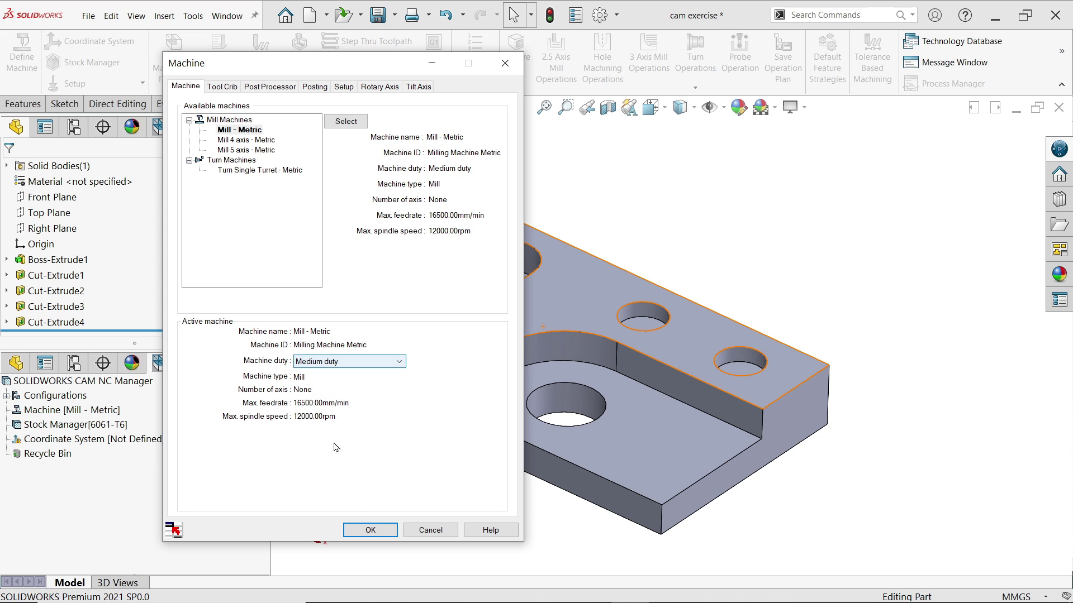
pyautogui.click(365, 531)
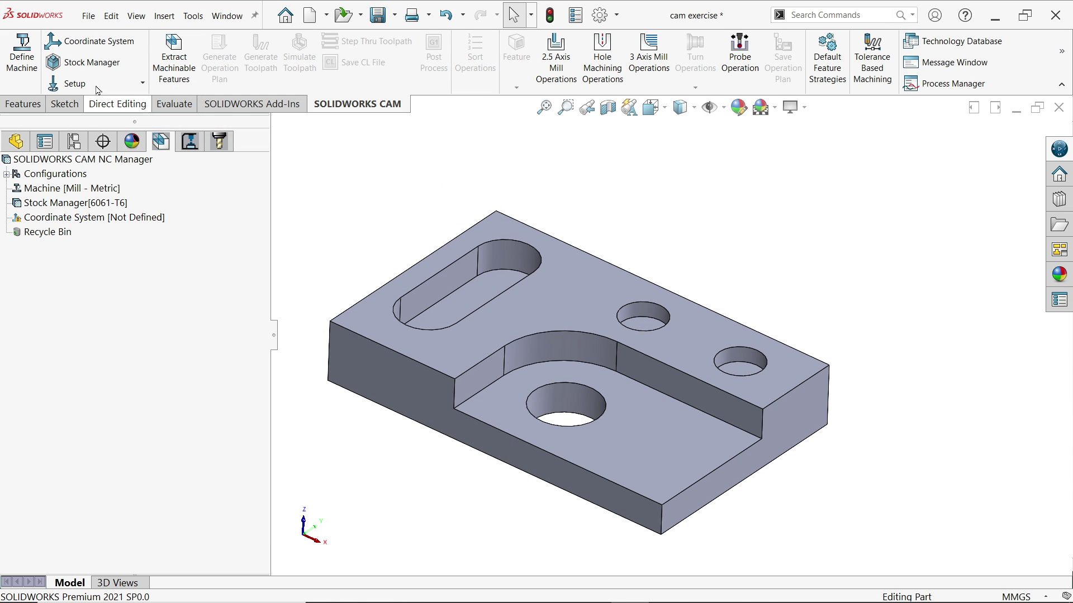
# Accept a user-defined fixture coordinate system for the part.
pyautogui.click(76, 43)
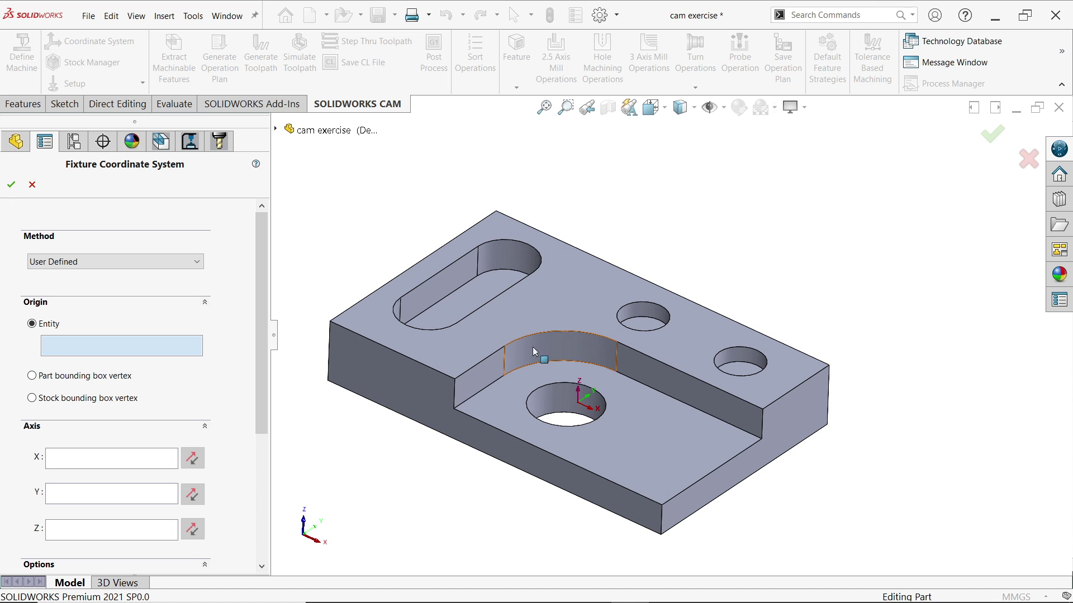
pyautogui.scroll(-3, 257, 316)
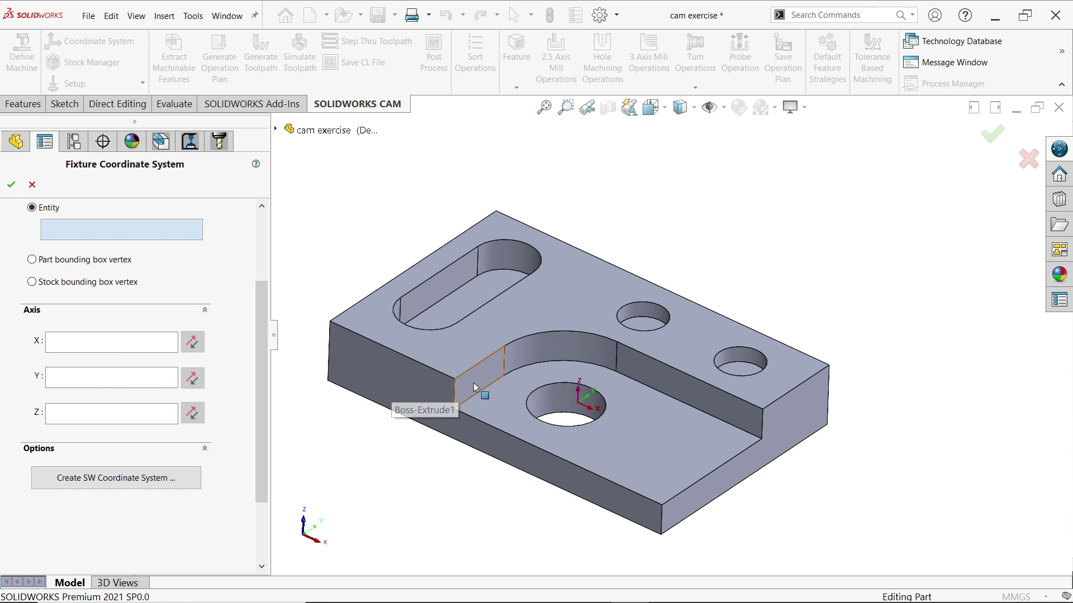
pyautogui.click(12, 184)
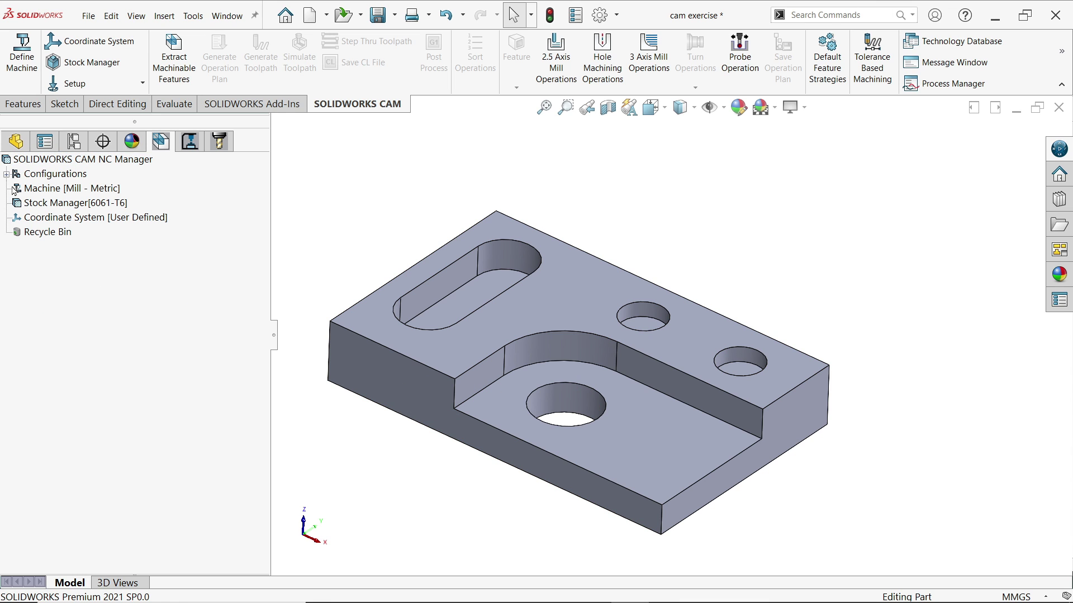
# Keep 6061-T6 as stock material and trial-raise the X+, Y+ and Z+ offsets.
pyautogui.click(94, 62)
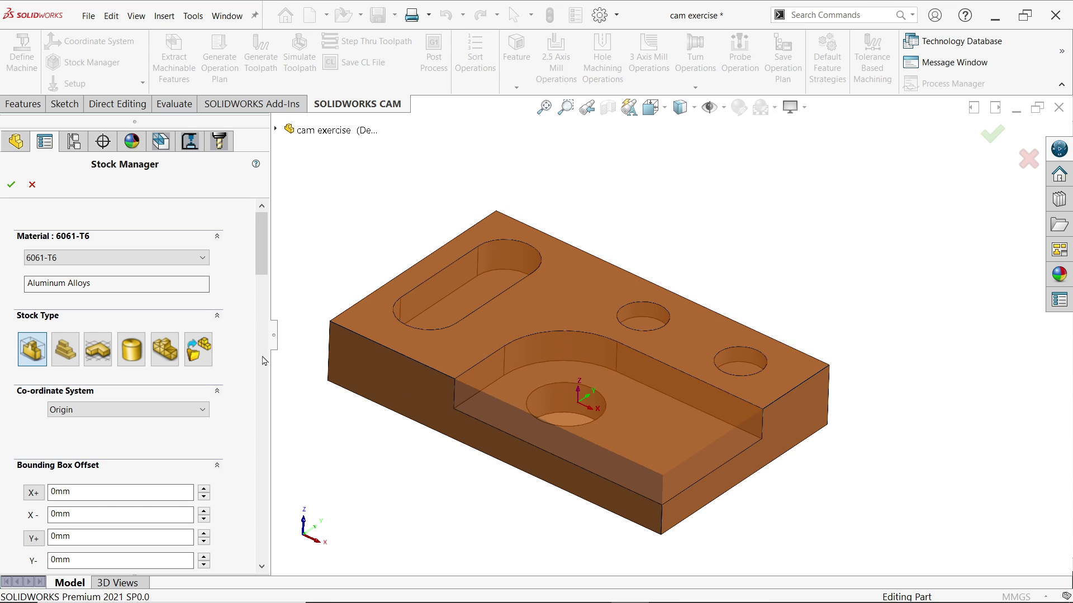
pyautogui.click(47, 261)
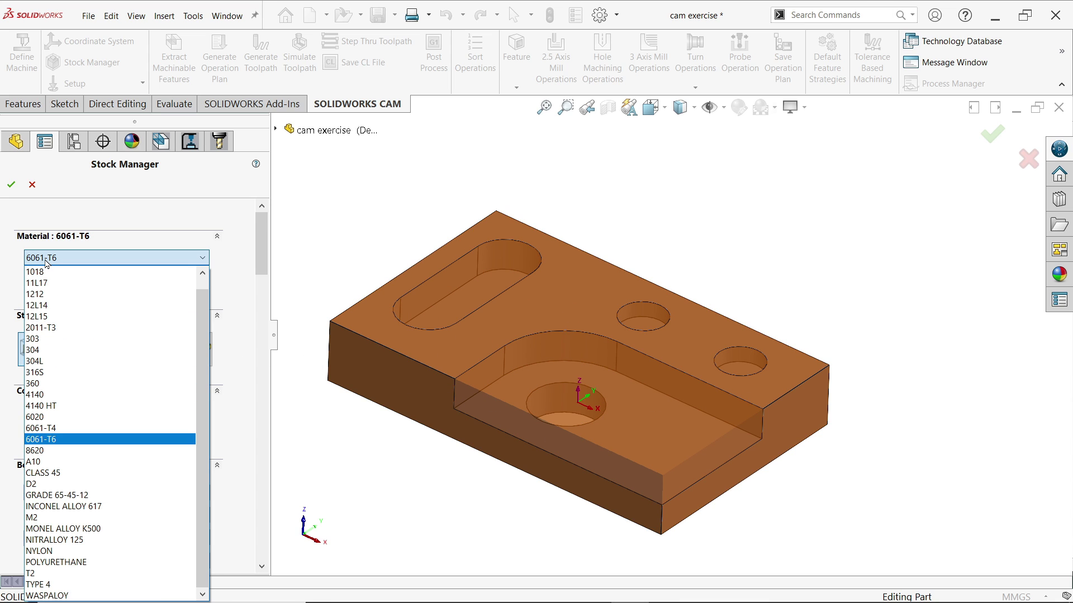
pyautogui.click(46, 262)
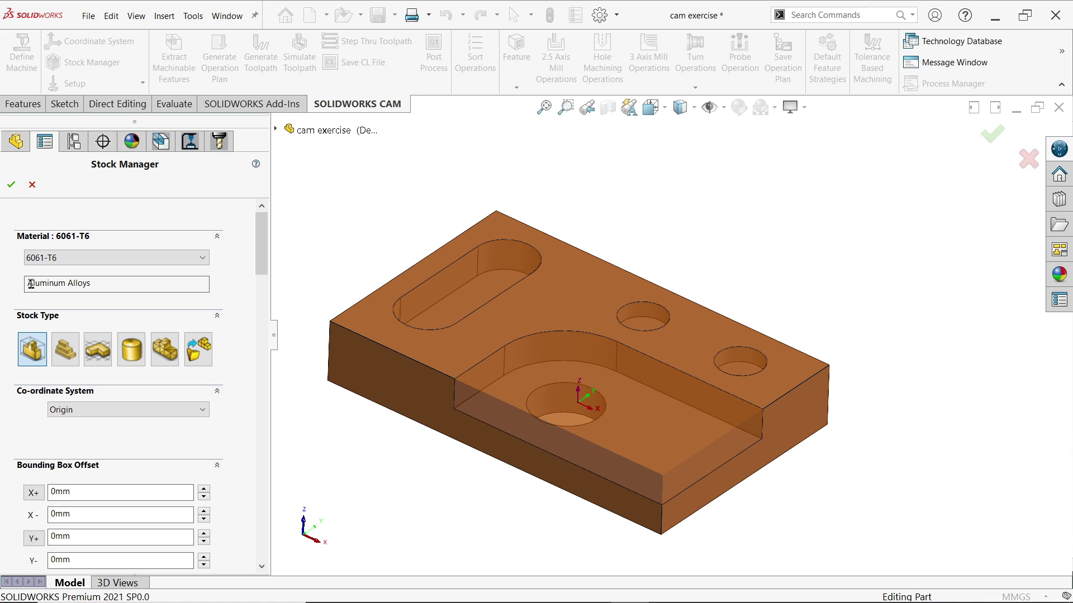
pyautogui.scroll(-3, 260, 274)
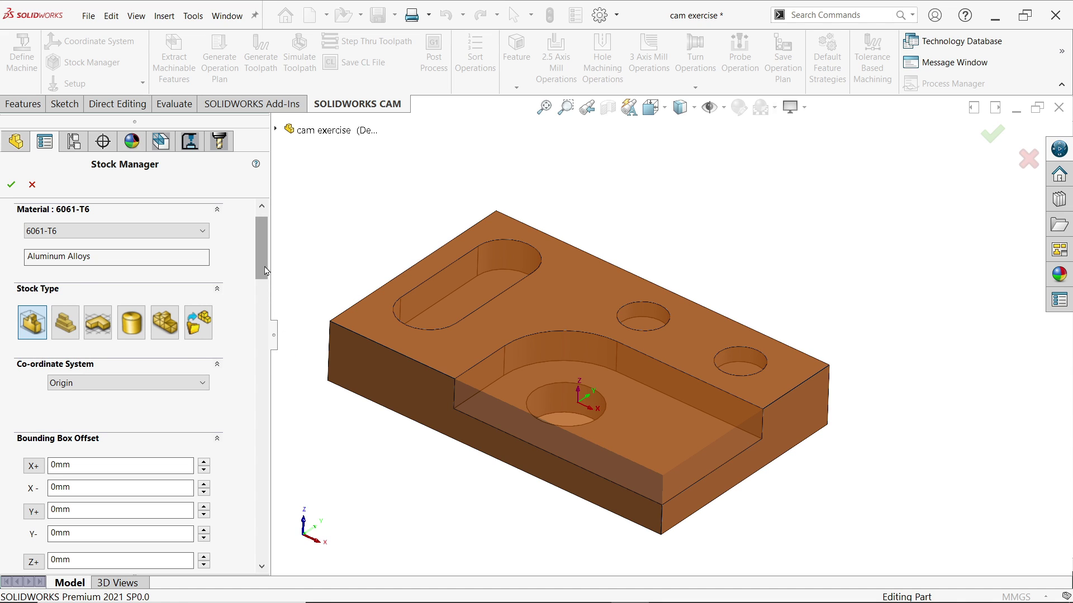
pyautogui.scroll(-3, 261, 268)
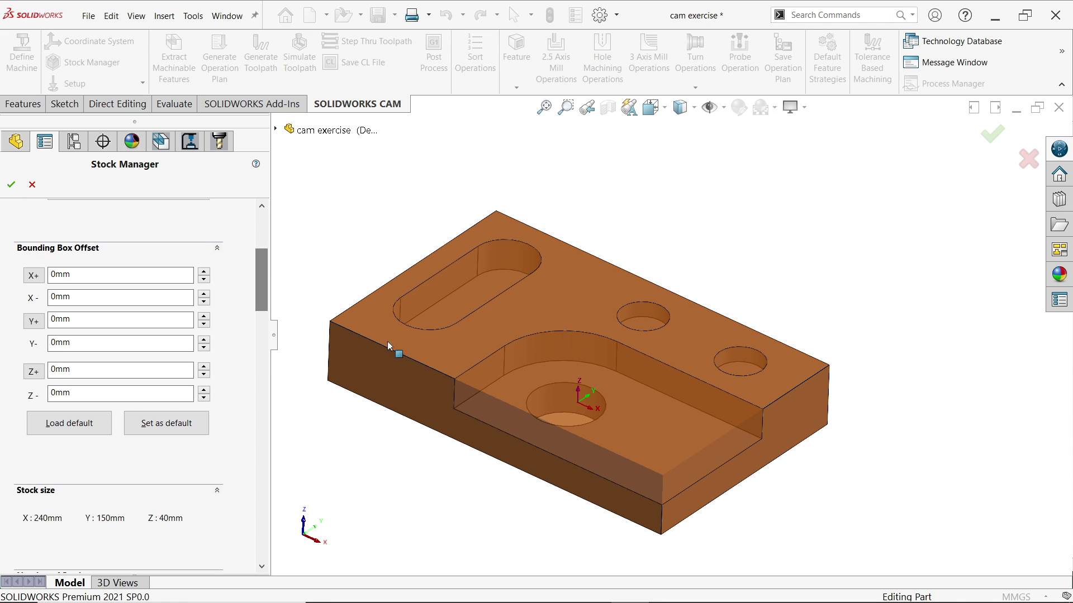
pyautogui.click(205, 273)
pyautogui.click(205, 273)
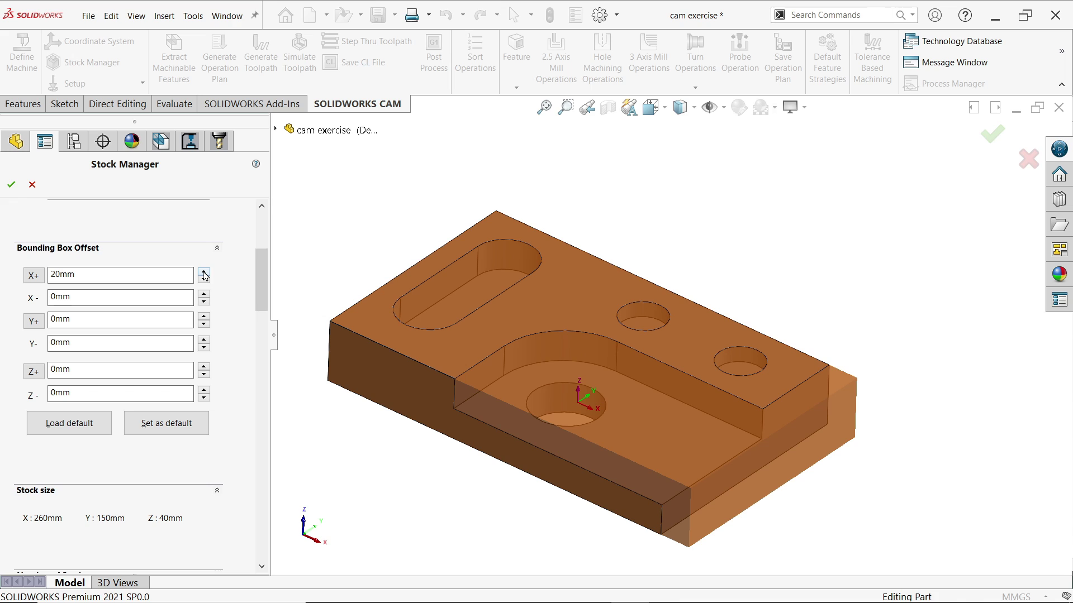
pyautogui.click(205, 317)
pyautogui.click(204, 317)
pyautogui.click(204, 369)
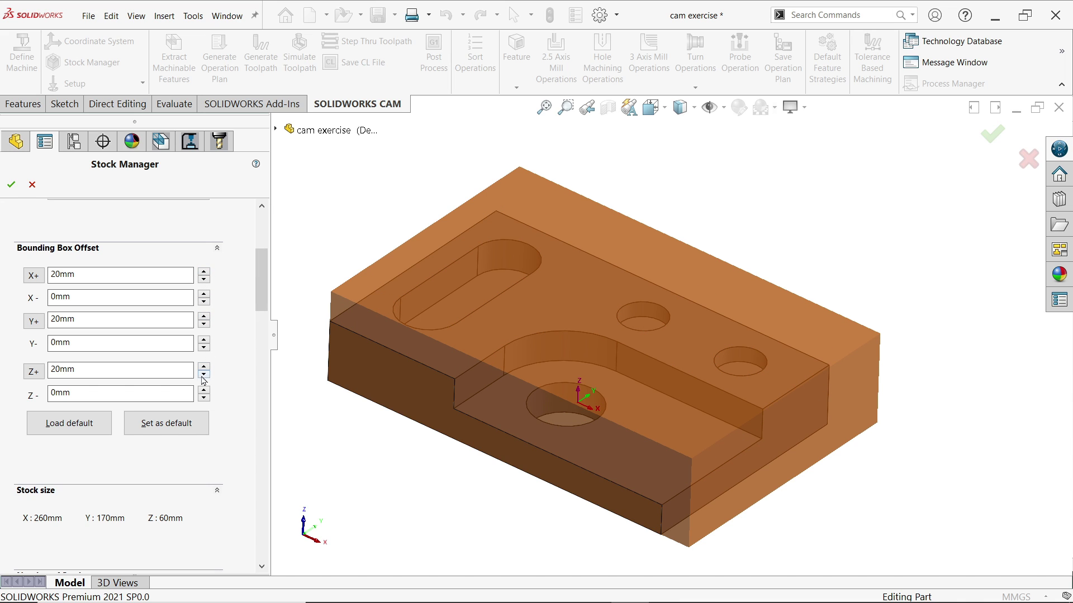
pyautogui.click(204, 376)
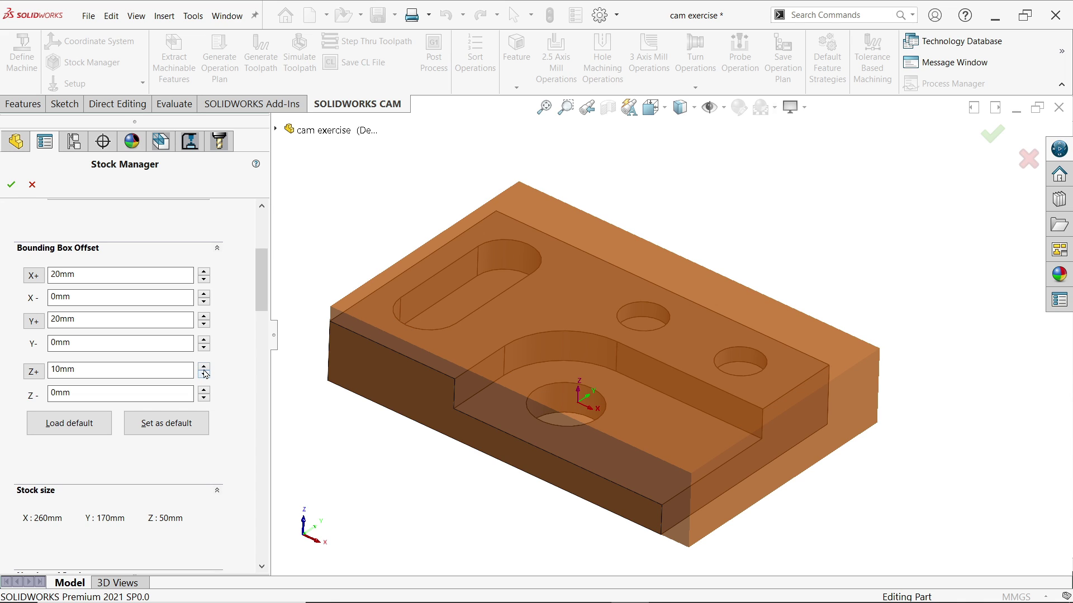
# Set Z+ offset to 2mm, Y+ and X+ to 0mm, giving 240 × 150 × 42 mm stock.
pyautogui.moveTo(110, 370); pyautogui.dragTo(10, 358)
pyautogui.write('2')
pyautogui.press('Return')
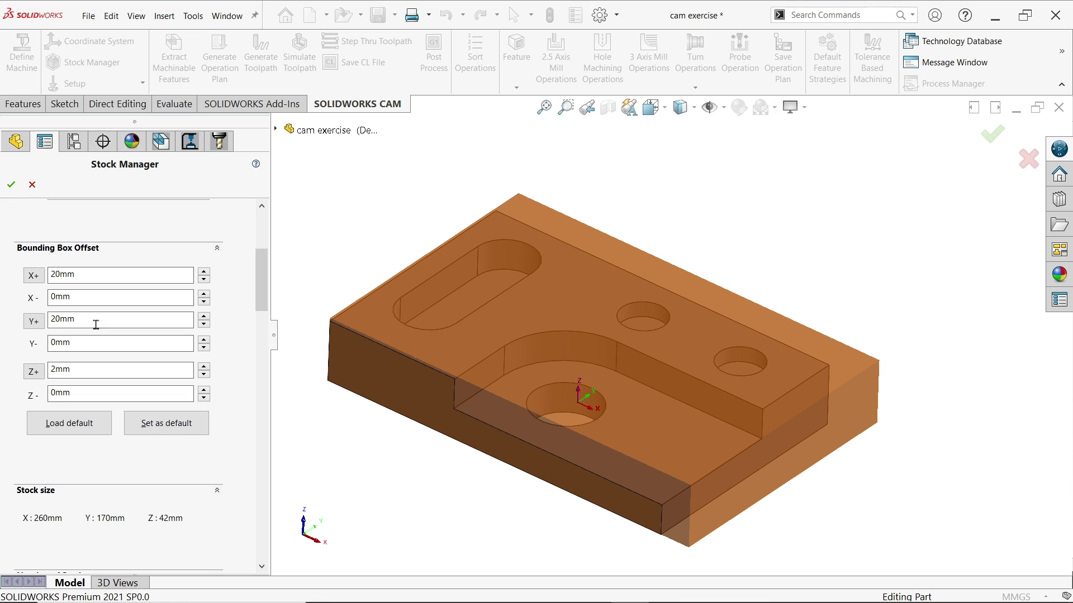
pyautogui.moveTo(96, 325); pyautogui.dragTo(17, 311)
pyautogui.write('0')
pyautogui.press('Return')
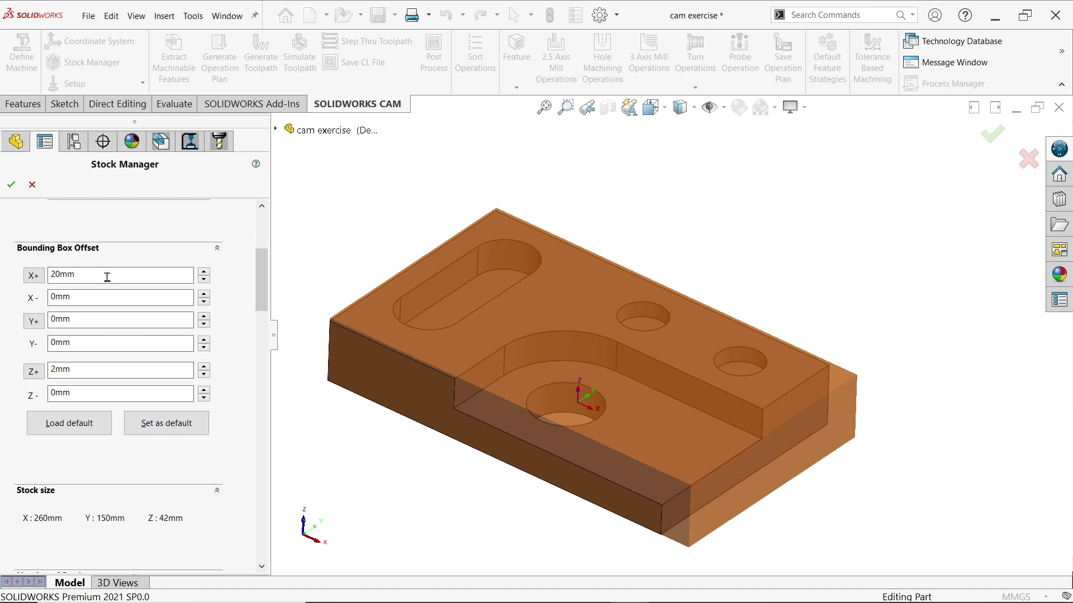
pyautogui.moveTo(107, 278); pyautogui.dragTo(1, 273)
pyautogui.write('0')
pyautogui.press('Return')
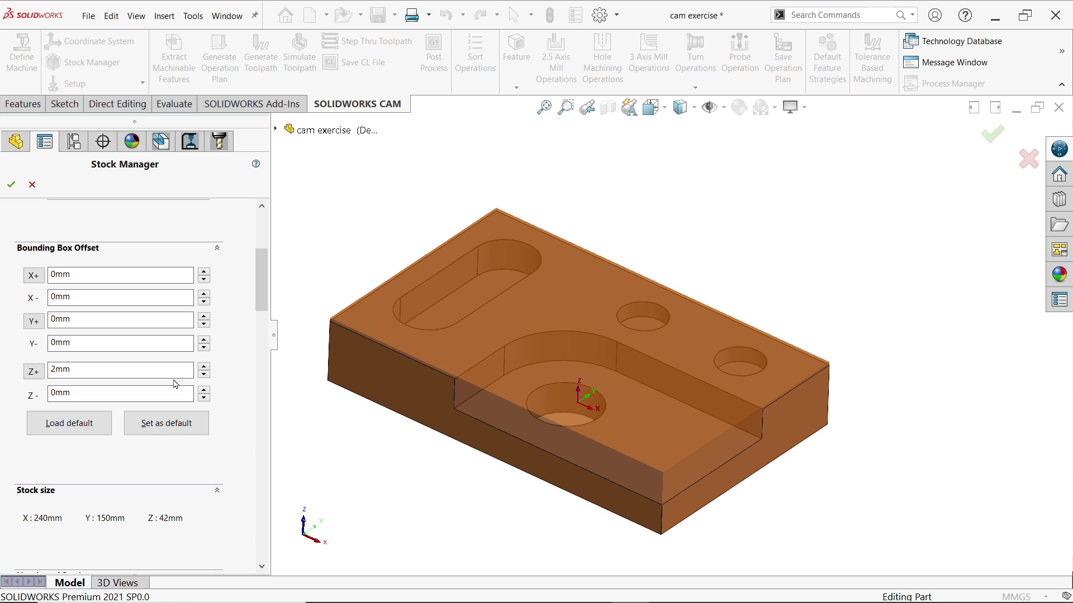
pyautogui.scroll(-8, 260, 323)
pyautogui.scroll(12, 260, 324)
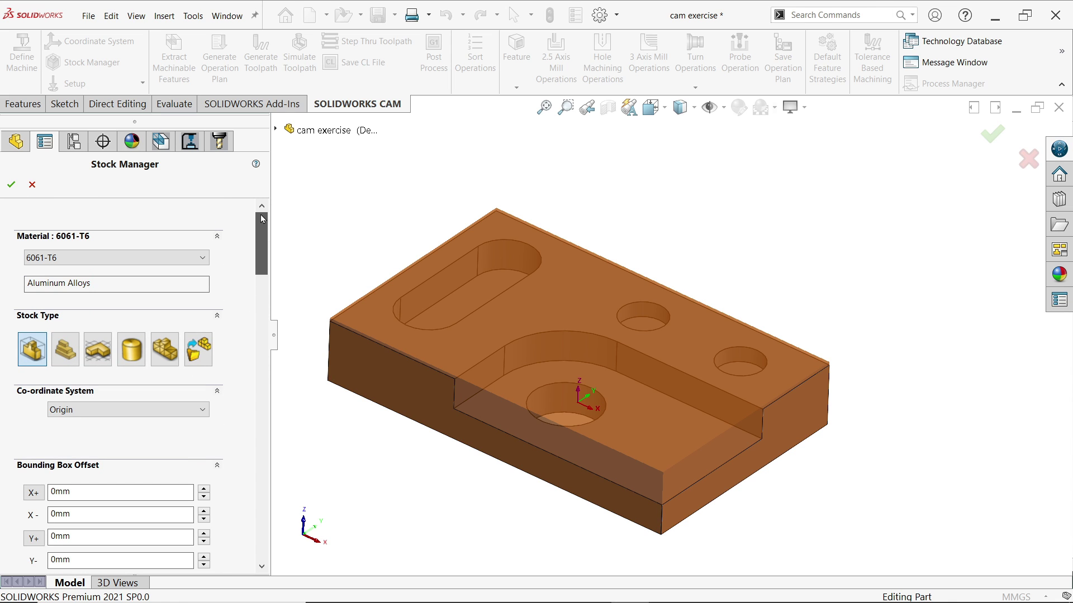
pyautogui.click(11, 185)
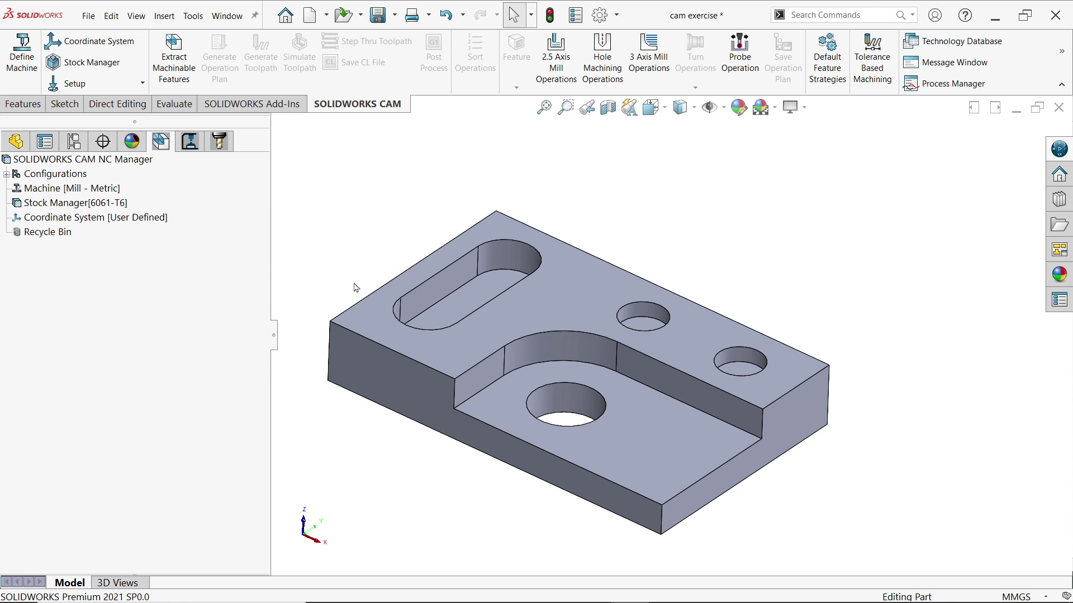
# Create a mill setup oriented to the block's top face as Mill Part Setup1.
pyautogui.click(84, 89)
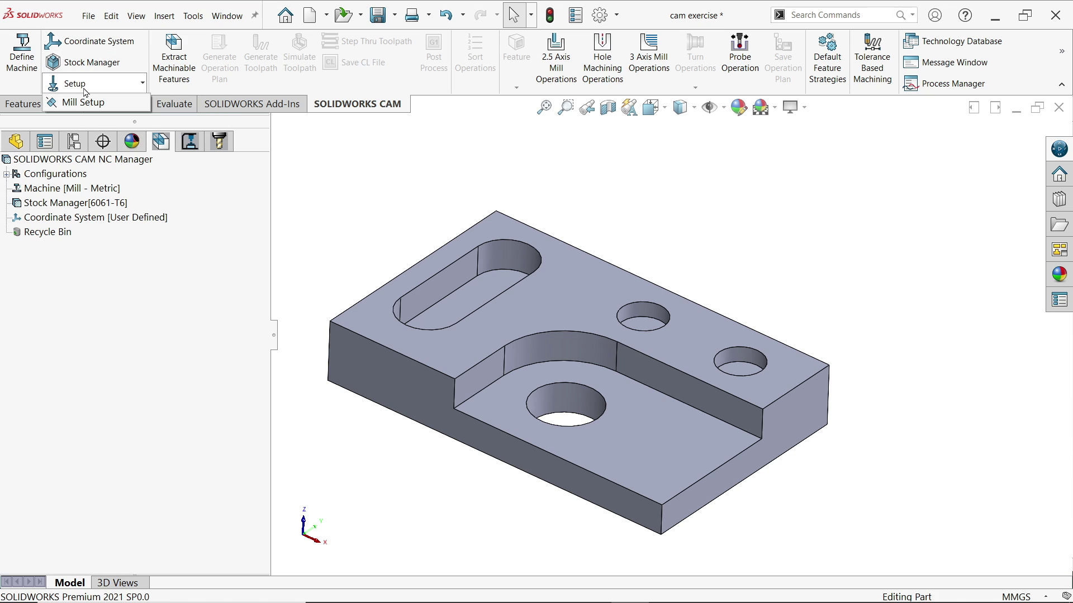
pyautogui.click(85, 104)
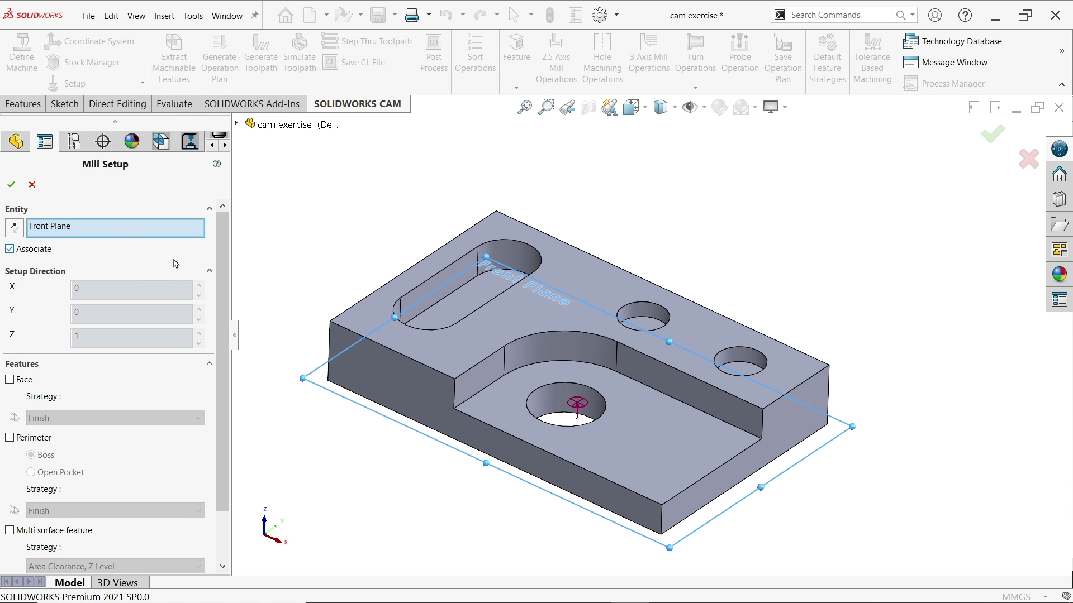
pyautogui.moveTo(335, 457)
pyautogui.mouseDown(button='middle')
pyautogui.moveTo(339, 386)
pyautogui.moveTo(341, 437)
pyautogui.mouseUp(button='middle')
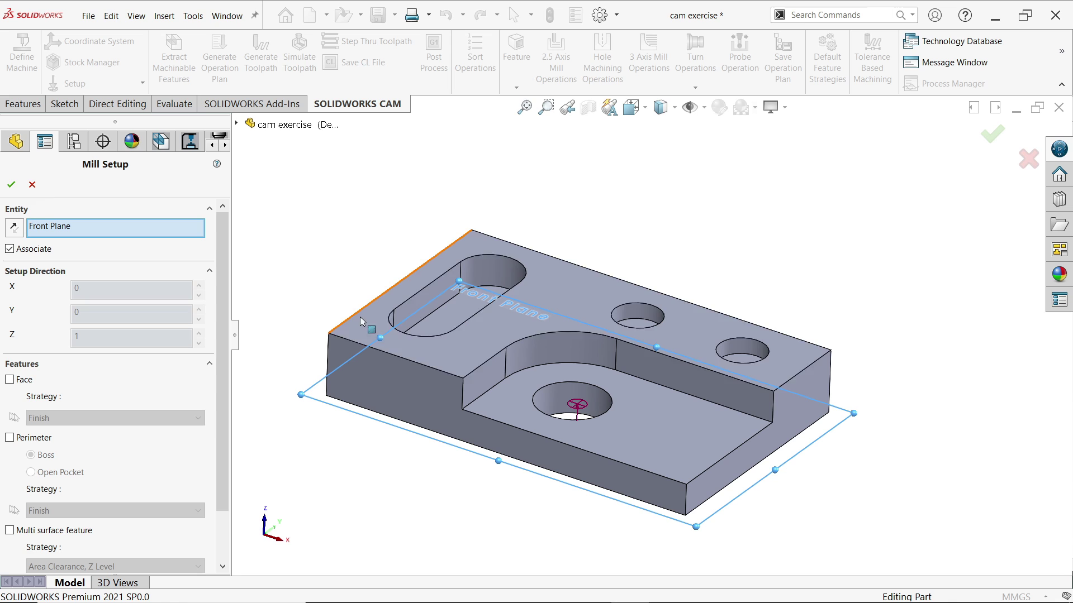
pyautogui.click(460, 348)
pyautogui.scroll(-2, 584, 347)
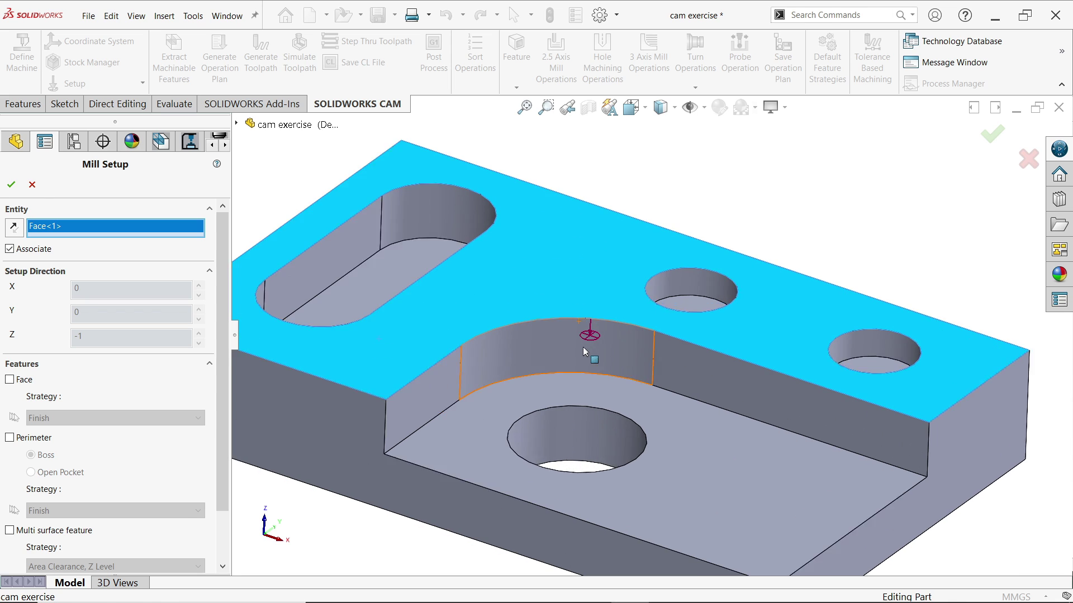
pyautogui.scroll(3, 618, 359)
pyautogui.scroll(-3, 640, 372)
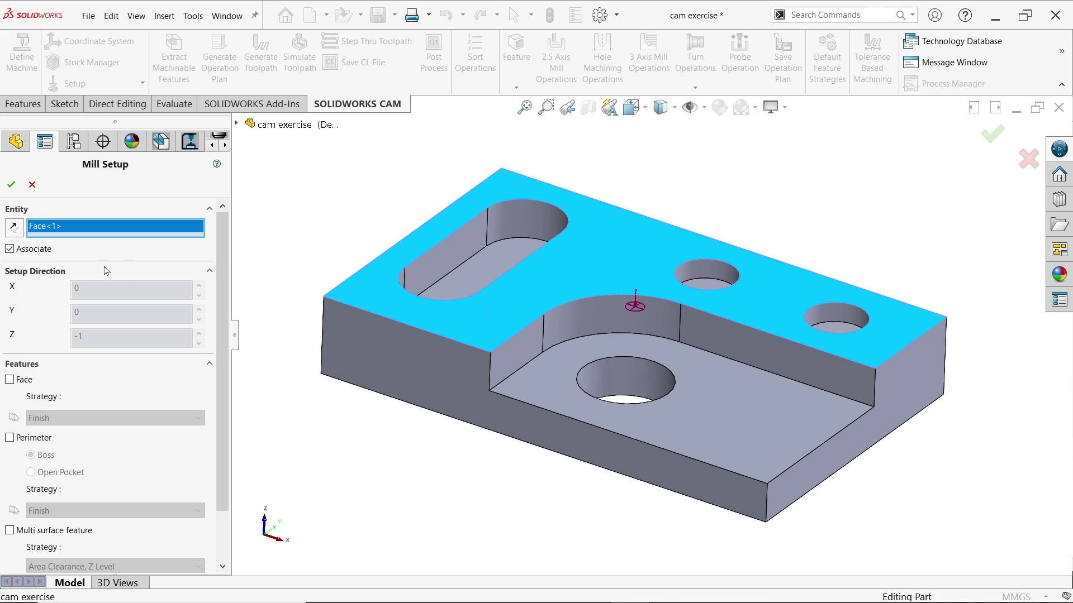
pyautogui.scroll(-2, 220, 335)
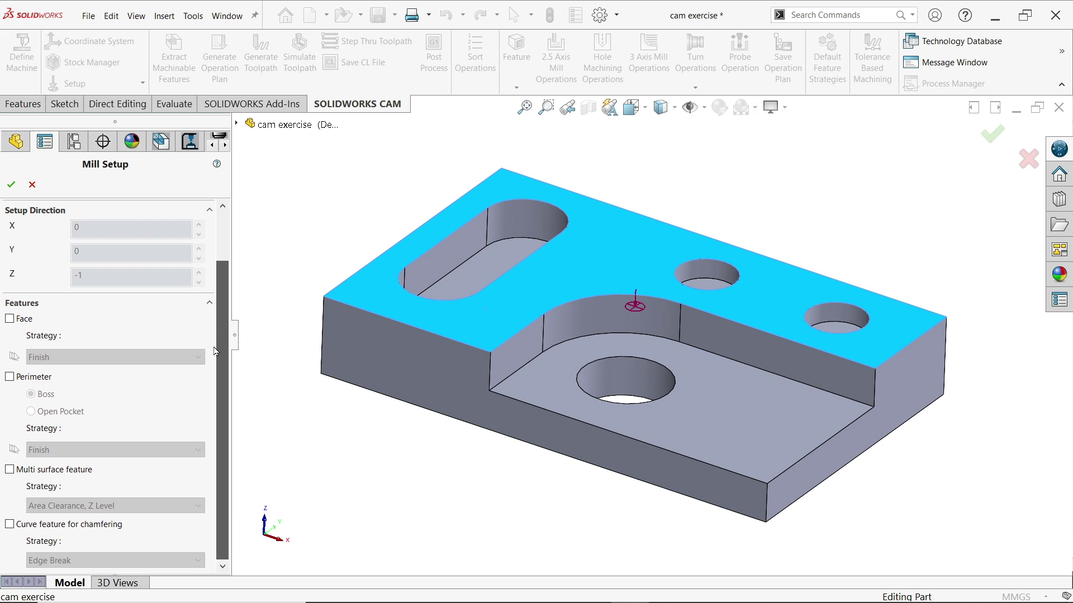
pyautogui.scroll(2, 218, 280)
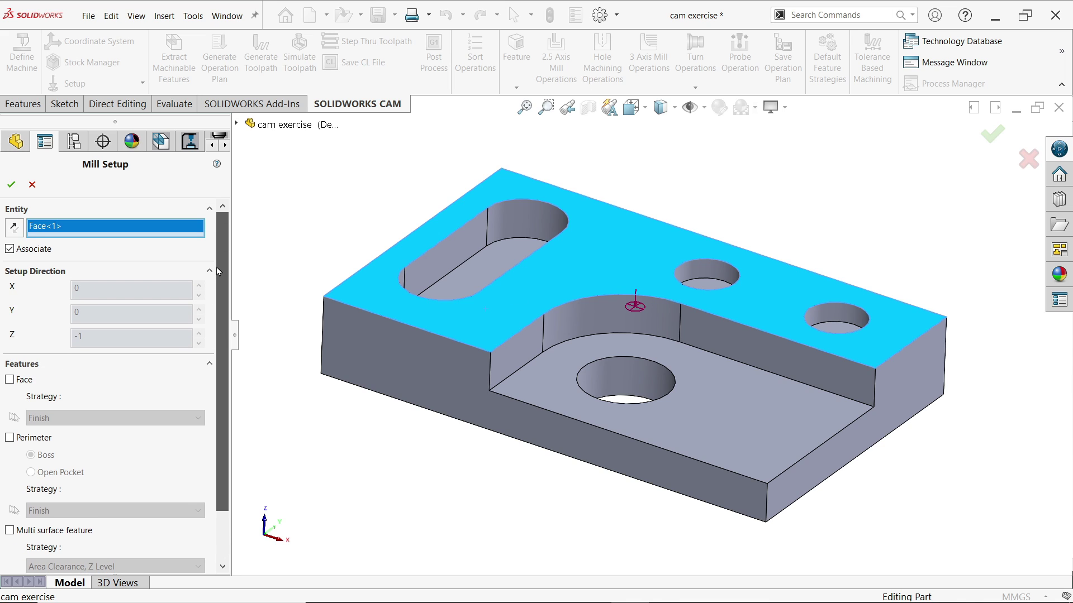
pyautogui.click(12, 187)
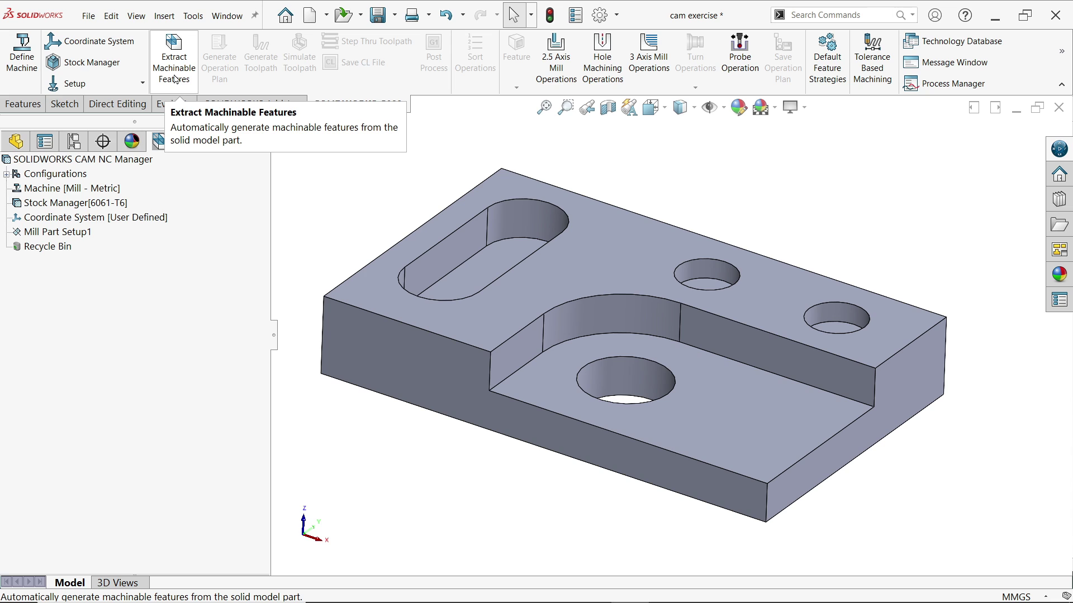
# Extract the pocket, slot and hole features, then generate the rough, contour and drill operation plan.
pyautogui.click(176, 79)
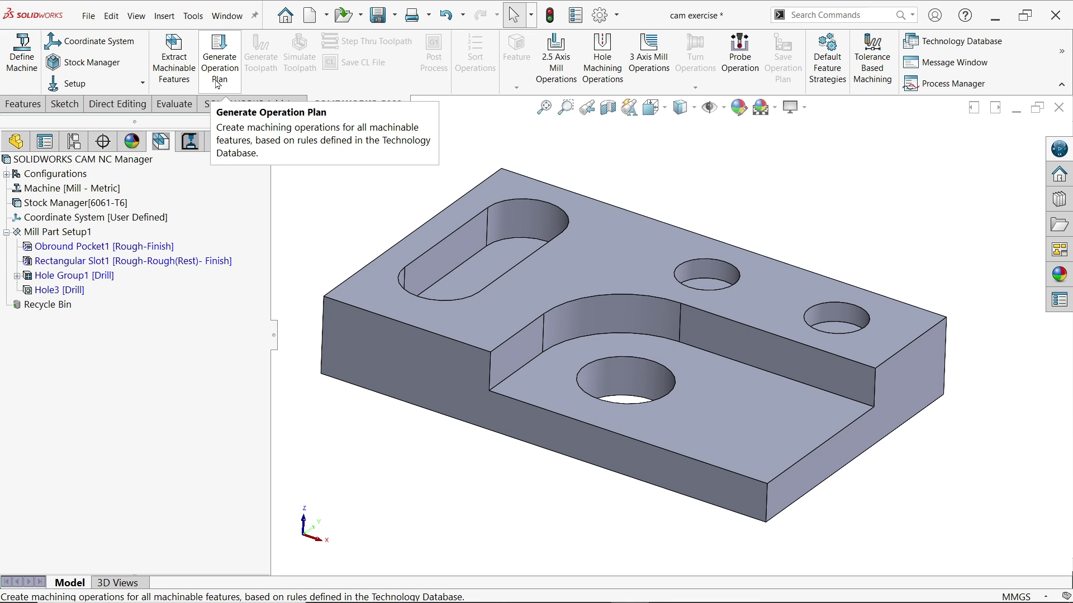
pyautogui.click(218, 66)
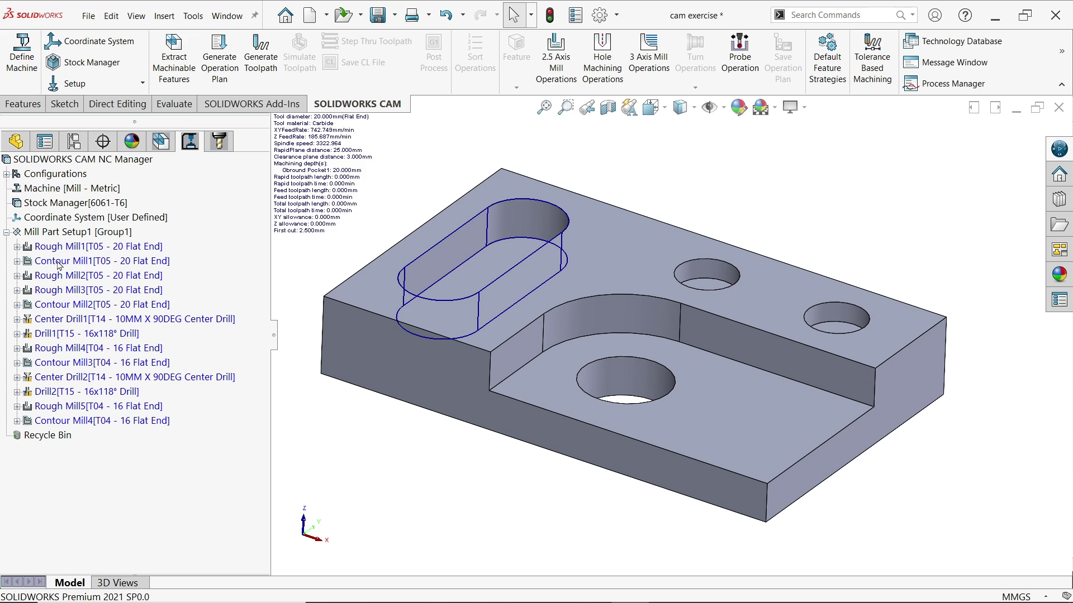
# Expand Rough Mill1 to reveal Obround Pocket1, check Contour Mill1, then reselect Mill Part Setup1.
pyautogui.click(17, 248)
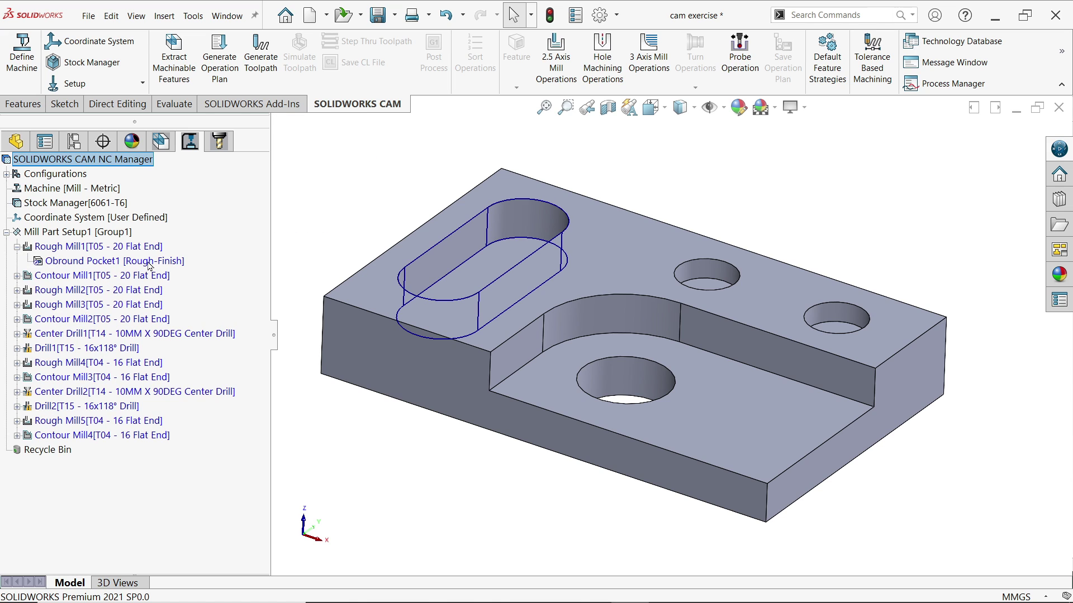
pyautogui.click(17, 276)
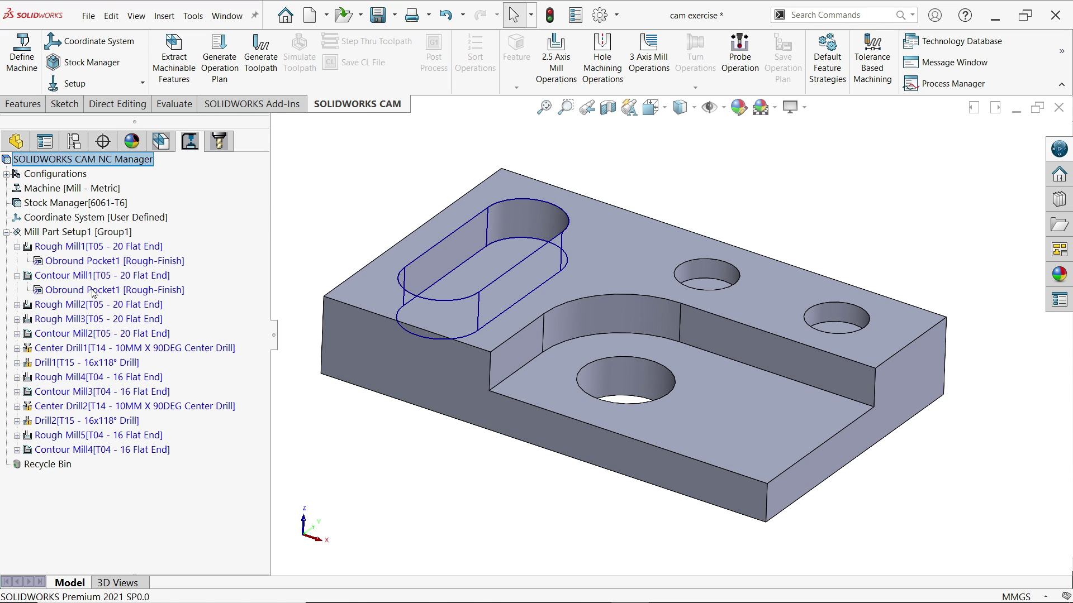
pyautogui.click(17, 276)
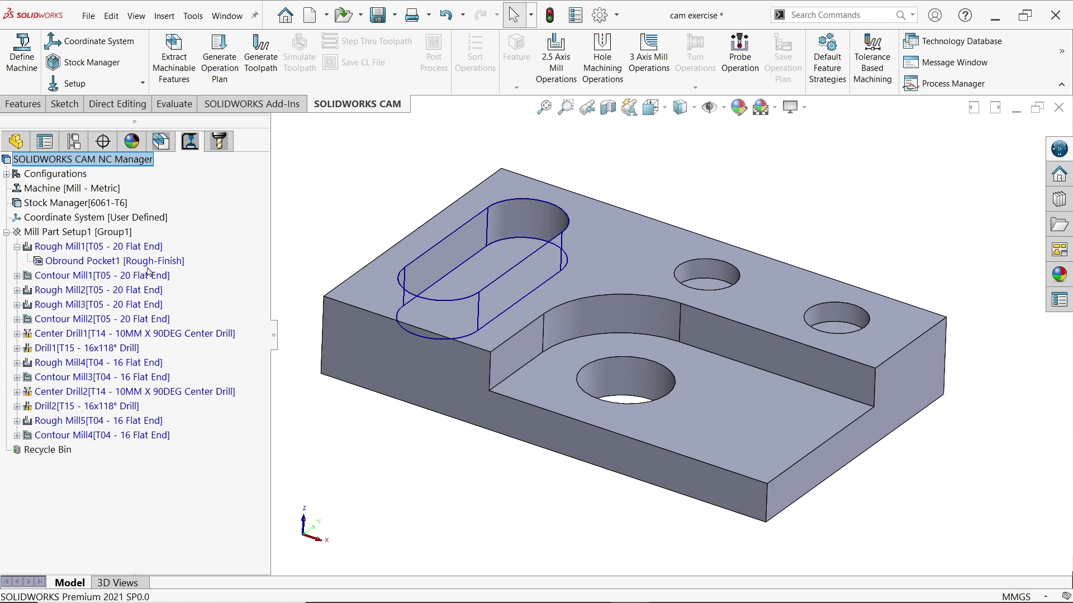
pyautogui.click(70, 231)
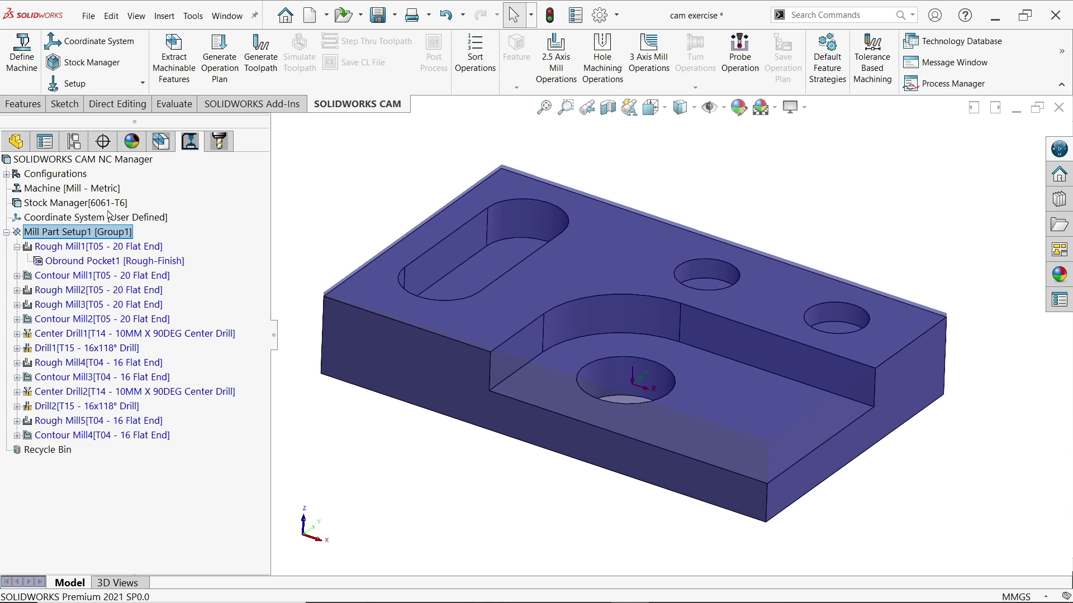
# Generate toolpaths for all operations and preview the Obround Pocket1 roughing toolpath.
pyautogui.click(261, 56)
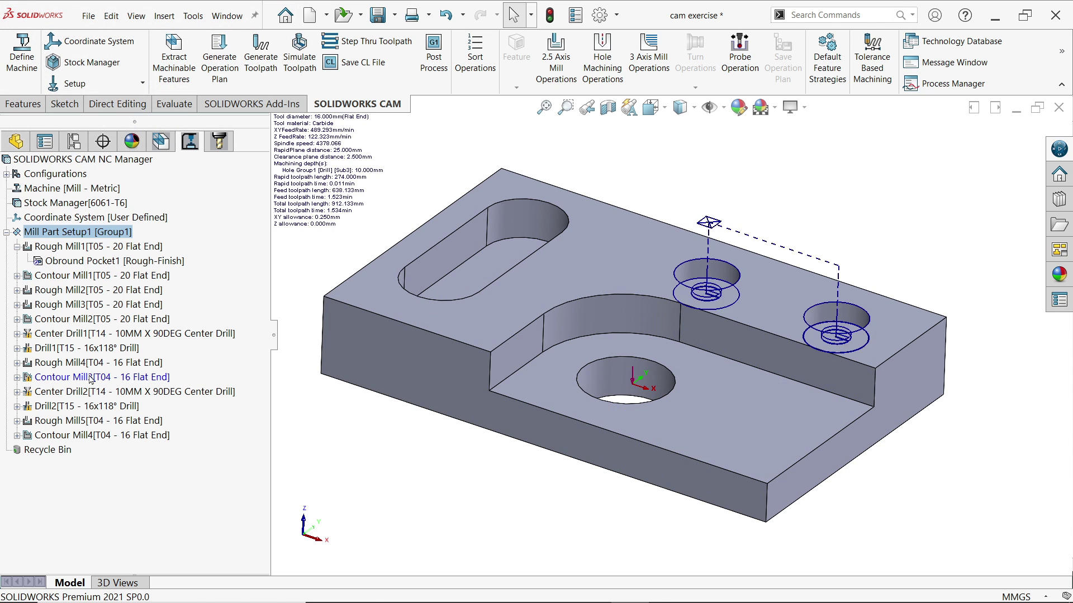
pyautogui.moveTo(118, 244)
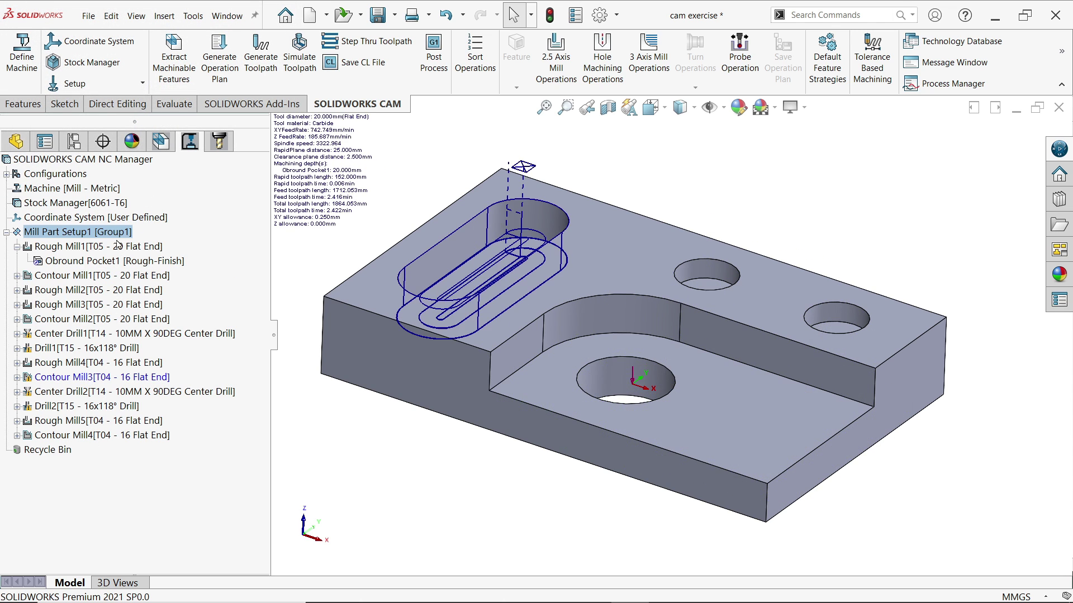
pyautogui.click(84, 261)
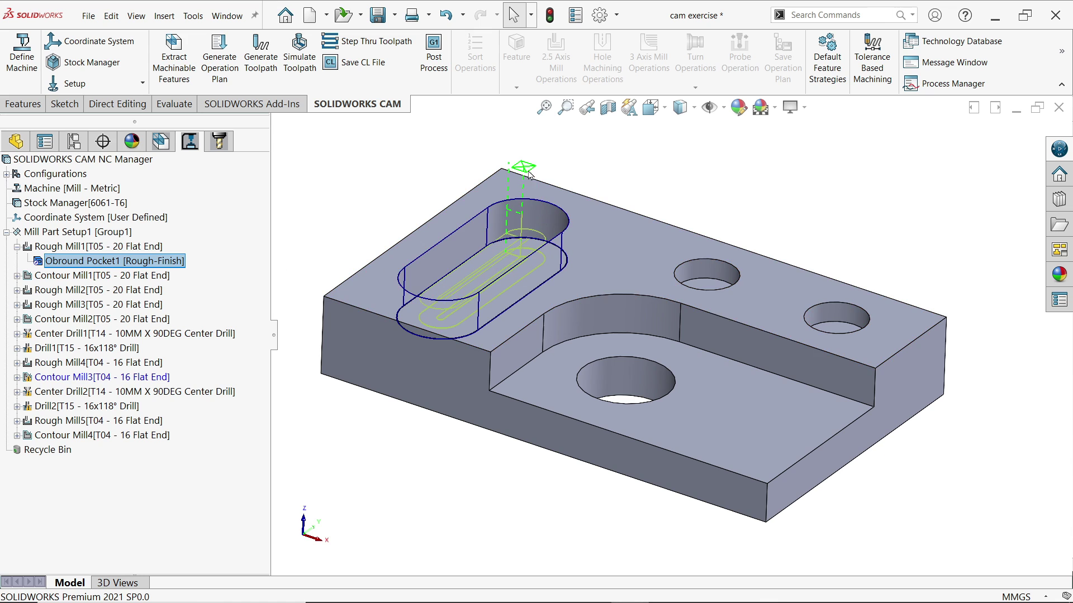
pyautogui.moveTo(497, 292); pyautogui.dragTo(472, 294, button='middle')
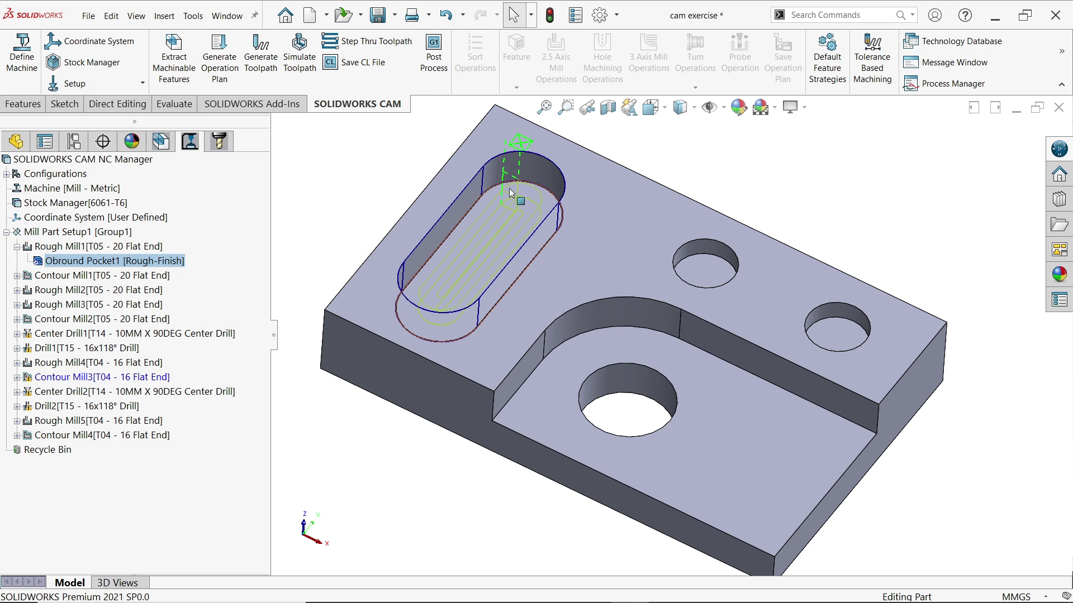
# Preview the Contour Mill1 pocket and Contour Mill2 Rectangular Slot1 toolpaths, then reselect the setup.
pyautogui.click(39, 275)
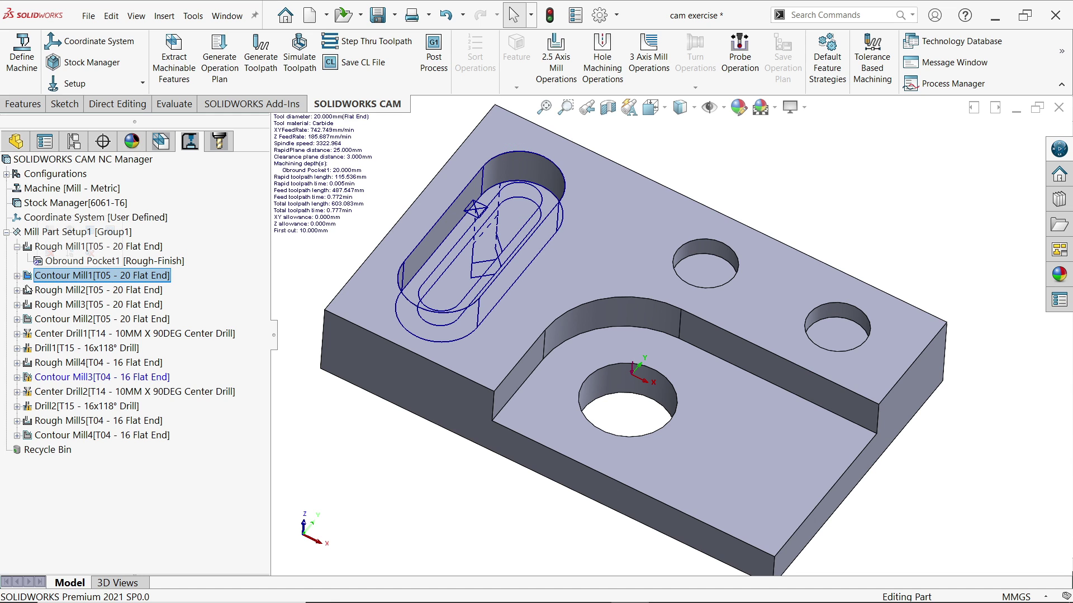
pyautogui.click(17, 276)
pyautogui.click(56, 291)
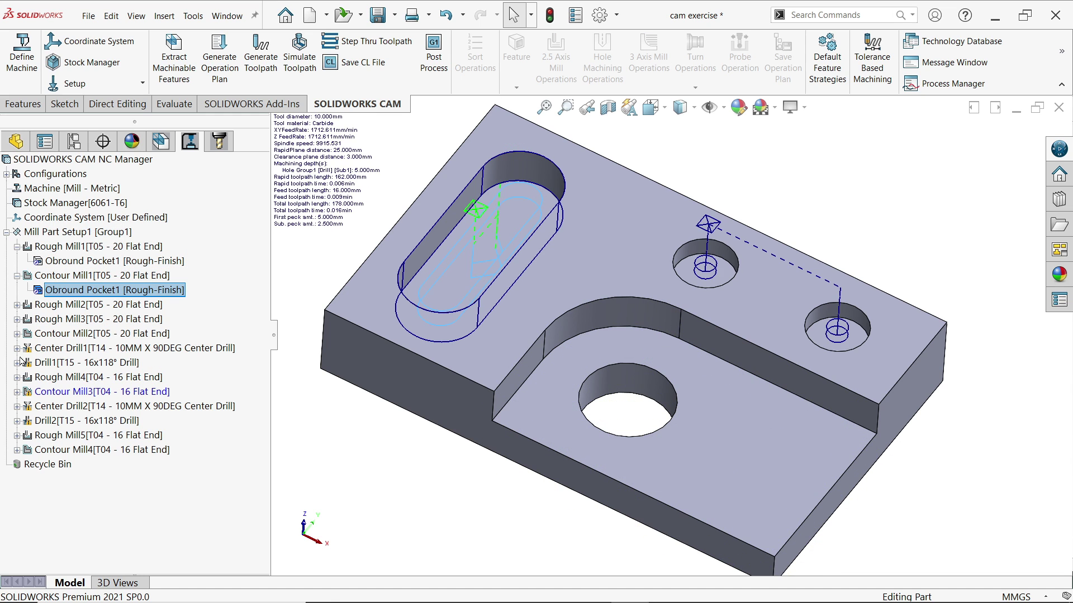
pyautogui.click(16, 334)
pyautogui.click(83, 348)
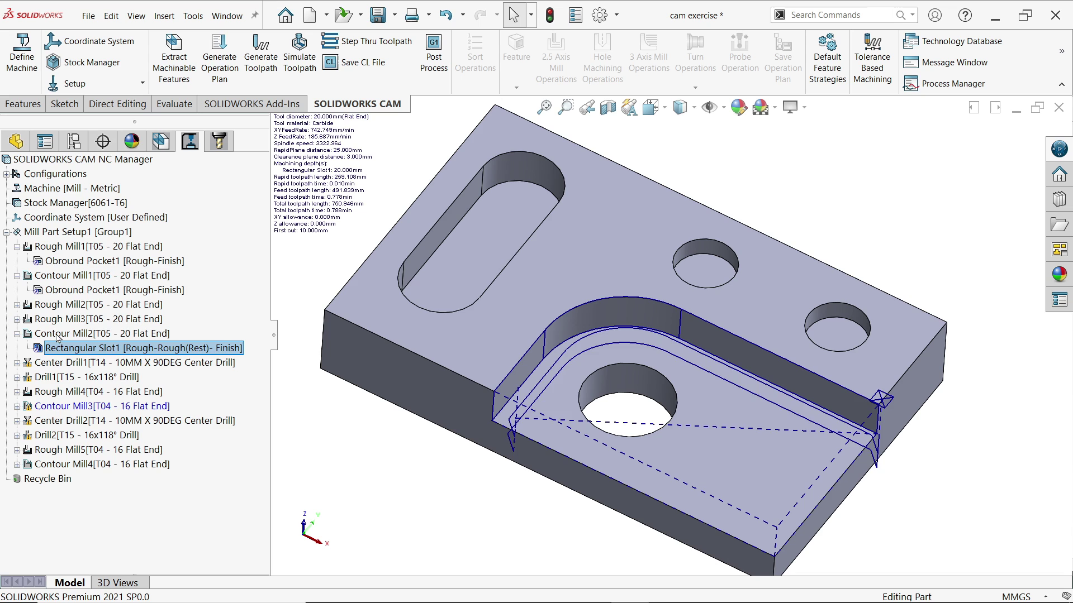
pyautogui.moveTo(427, 319); pyautogui.dragTo(418, 281, button='middle')
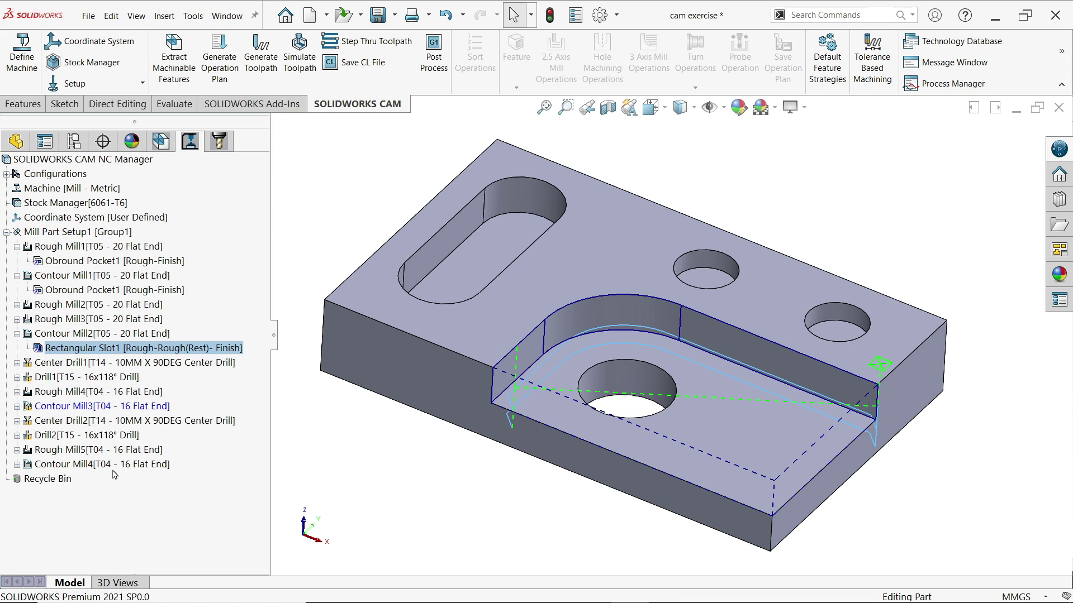
pyautogui.click(50, 237)
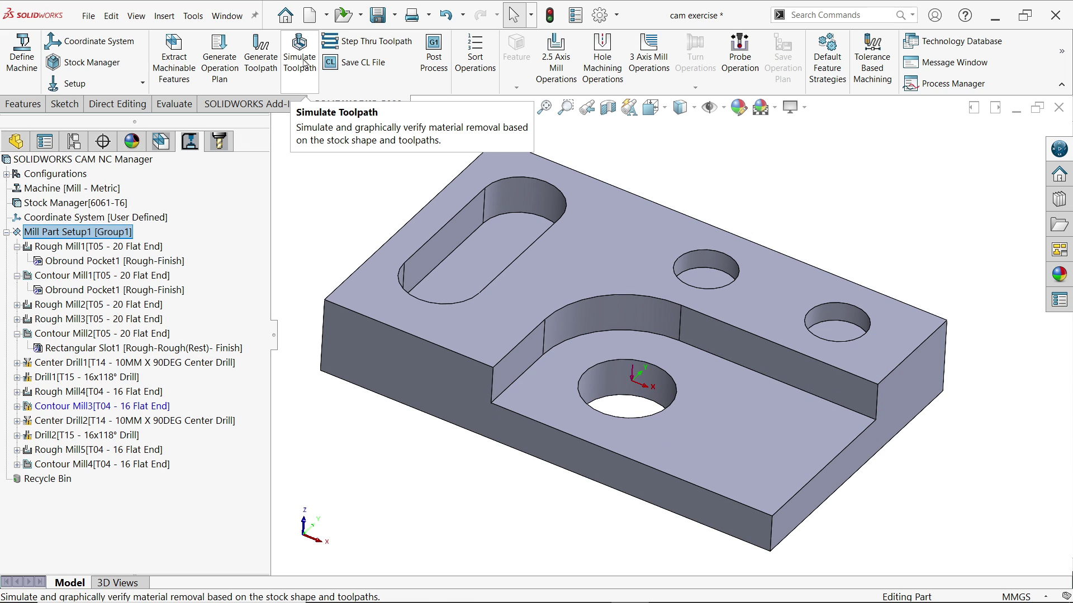
# Start the toolpath simulation with Compare Stock with Part on, leaving display modes unchanged.
pyautogui.click(305, 62)
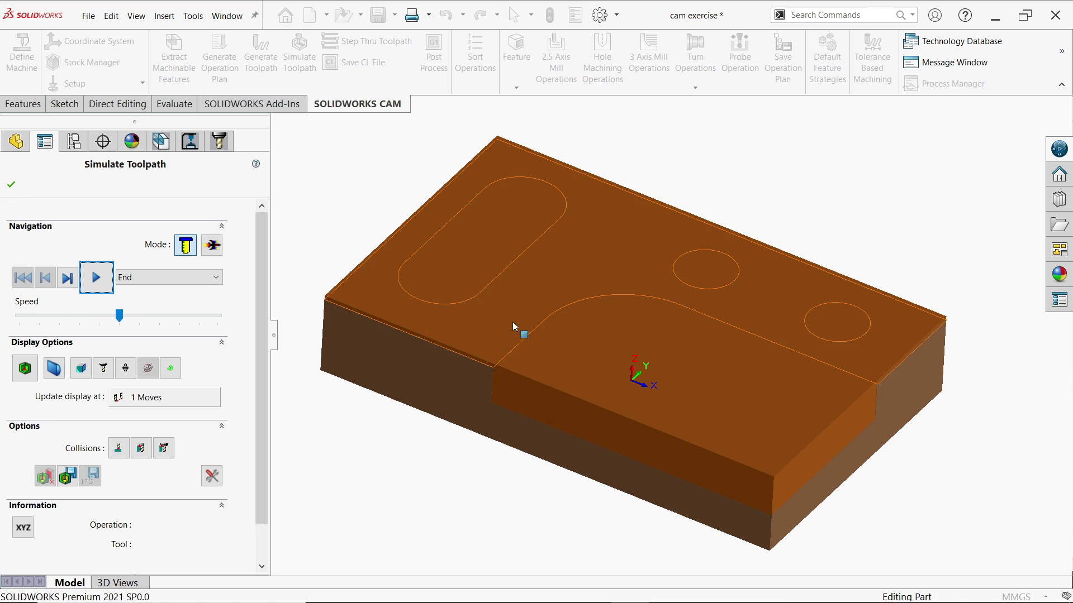
pyautogui.click(24, 371)
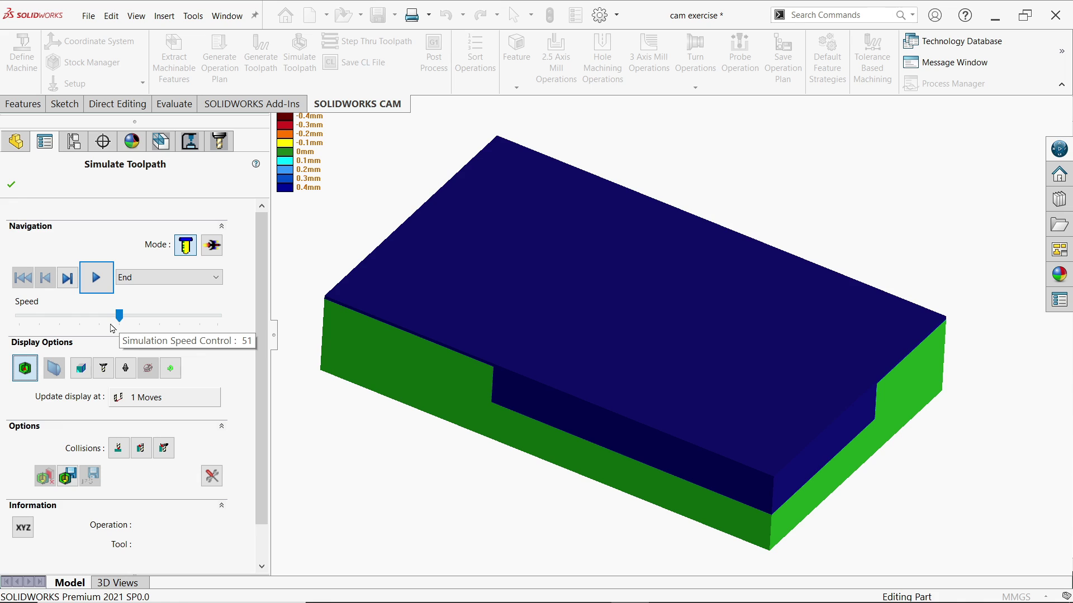
pyautogui.click(81, 369)
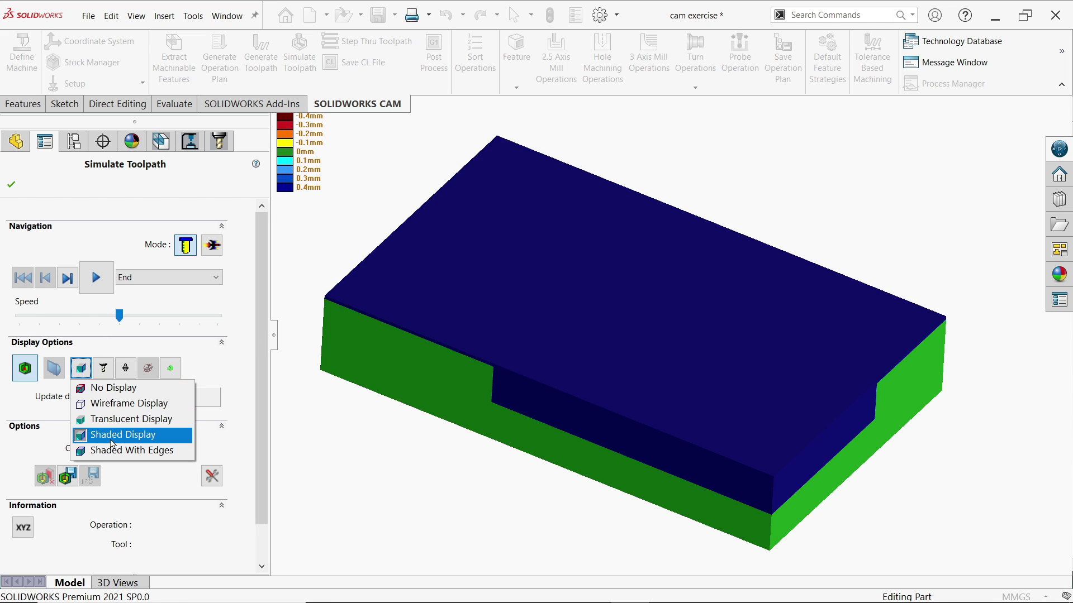
pyautogui.click(18, 403)
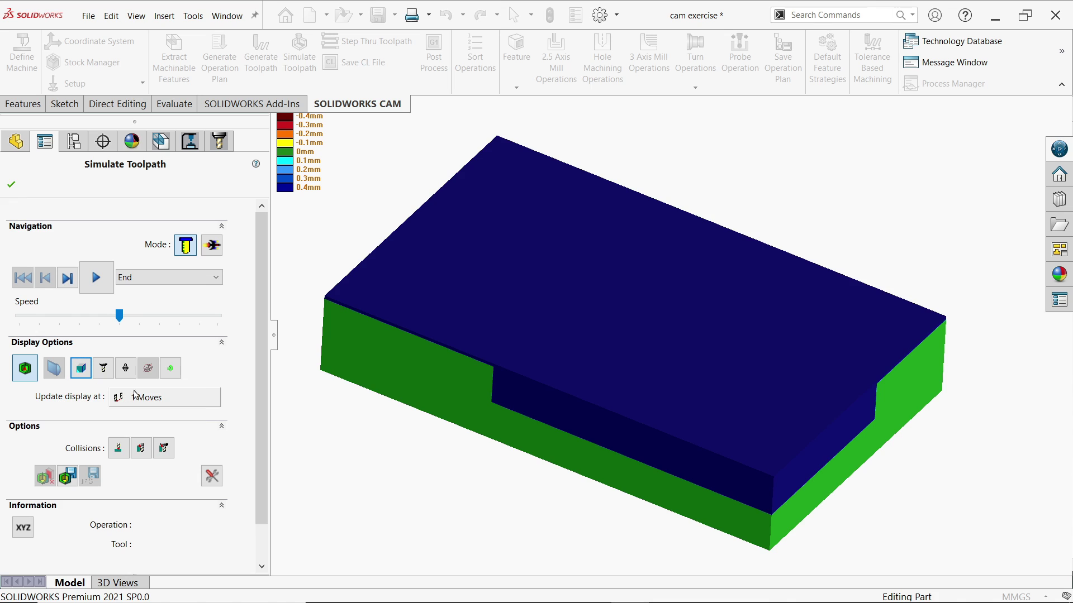
pyautogui.click(176, 374)
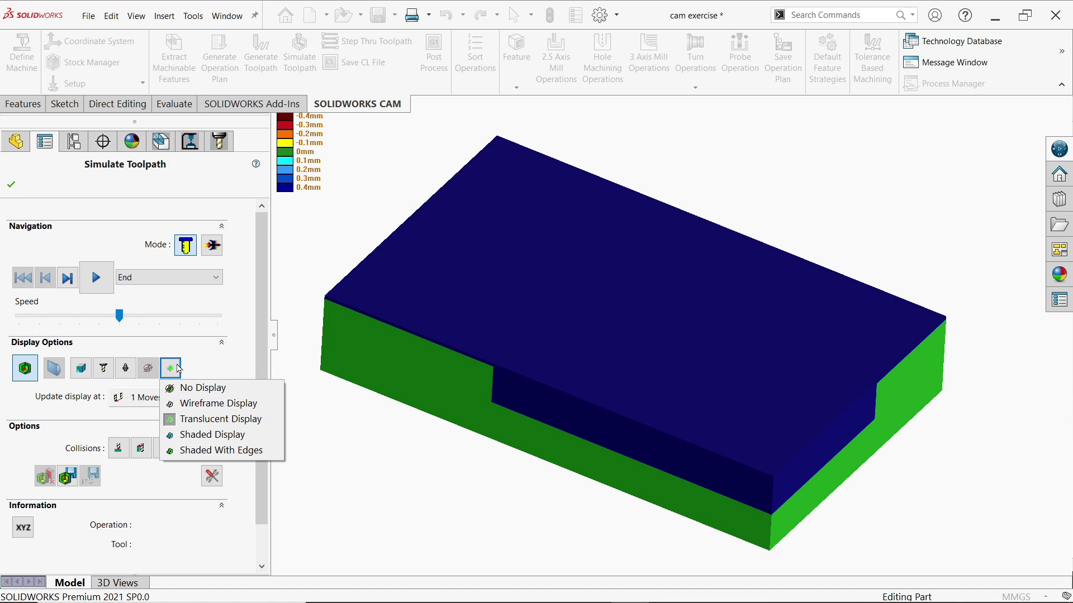
pyautogui.click(126, 368)
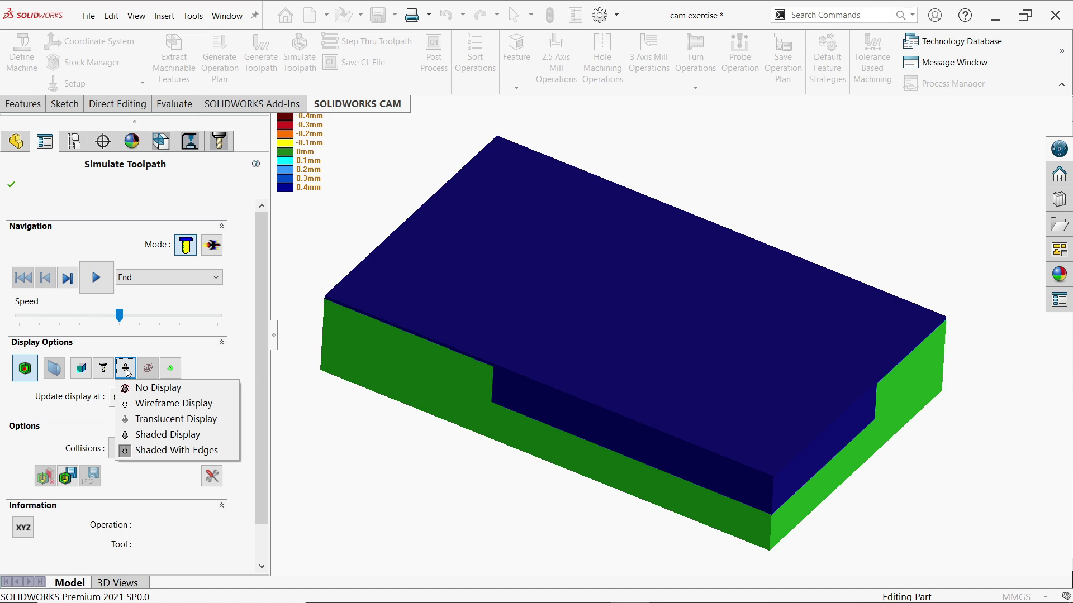
pyautogui.click(103, 369)
pyautogui.click(103, 368)
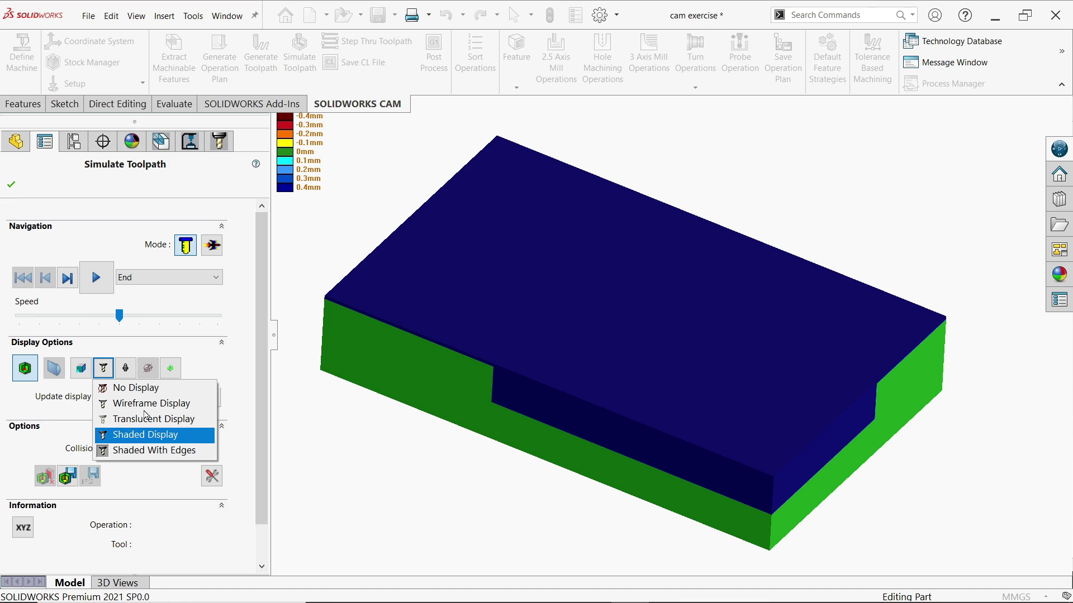
pyautogui.click(125, 371)
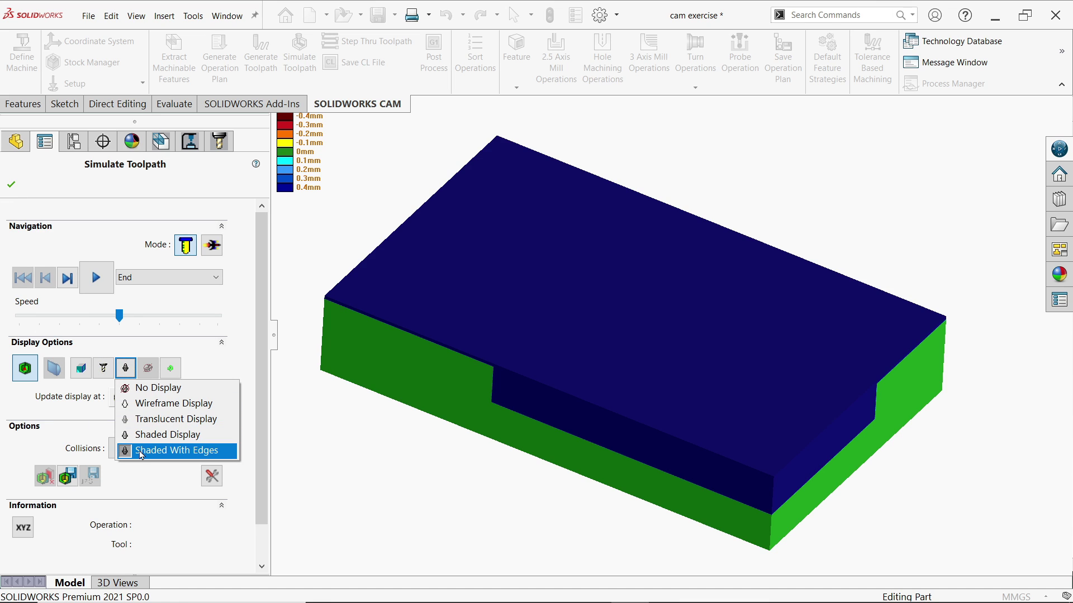
pyautogui.click(12, 402)
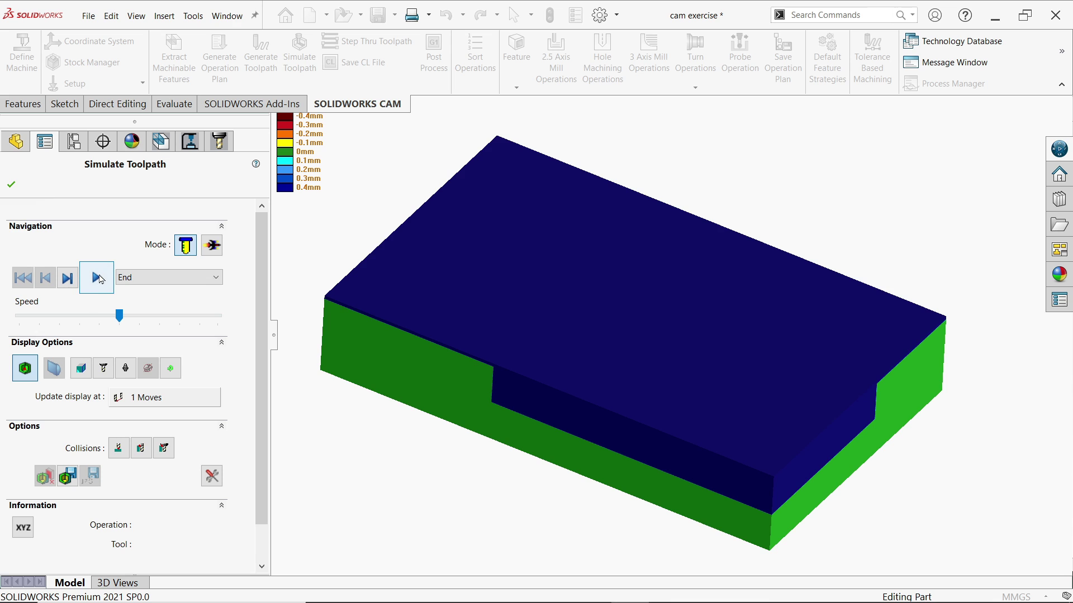
# Run the simulation and adjust the Speed slider to a slower playback while the slot is cut.
pyautogui.click(96, 279)
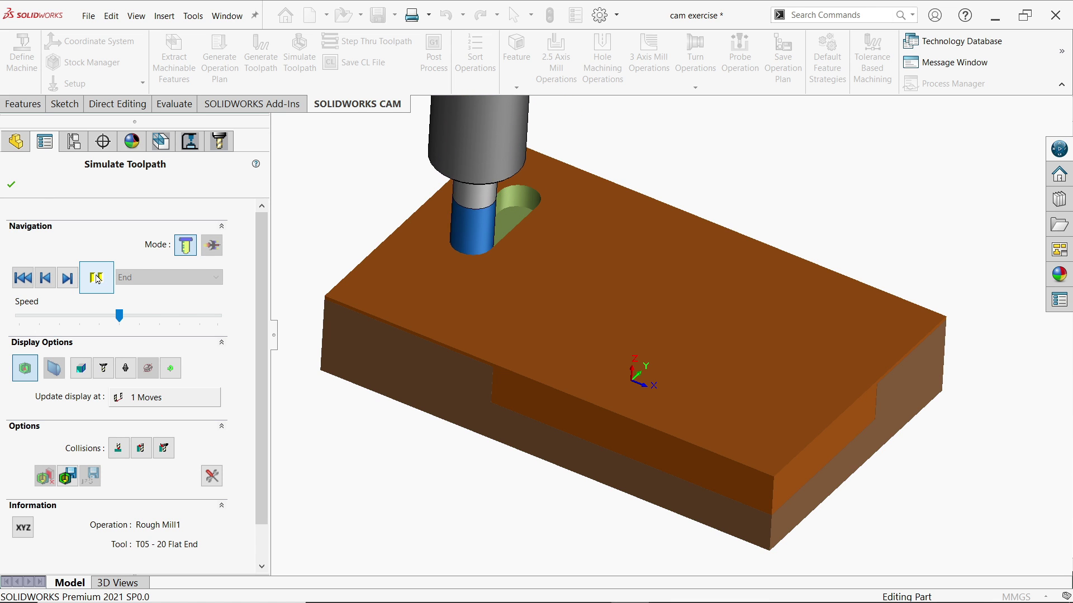
pyautogui.scroll(3, 495, 300)
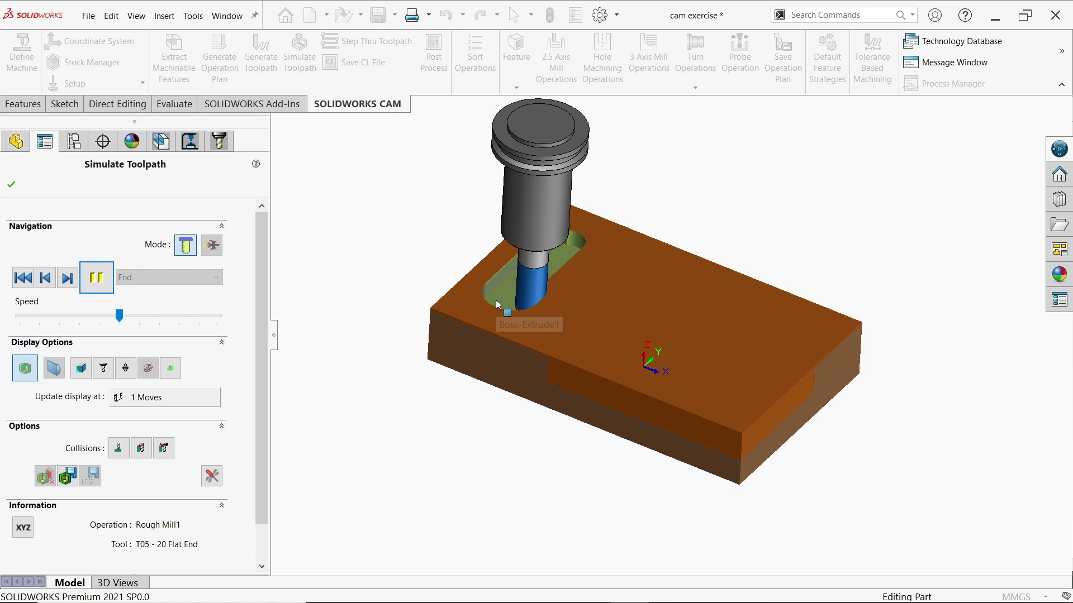
pyautogui.scroll(-1, 695, 180)
pyautogui.scroll(-1, 694, 170)
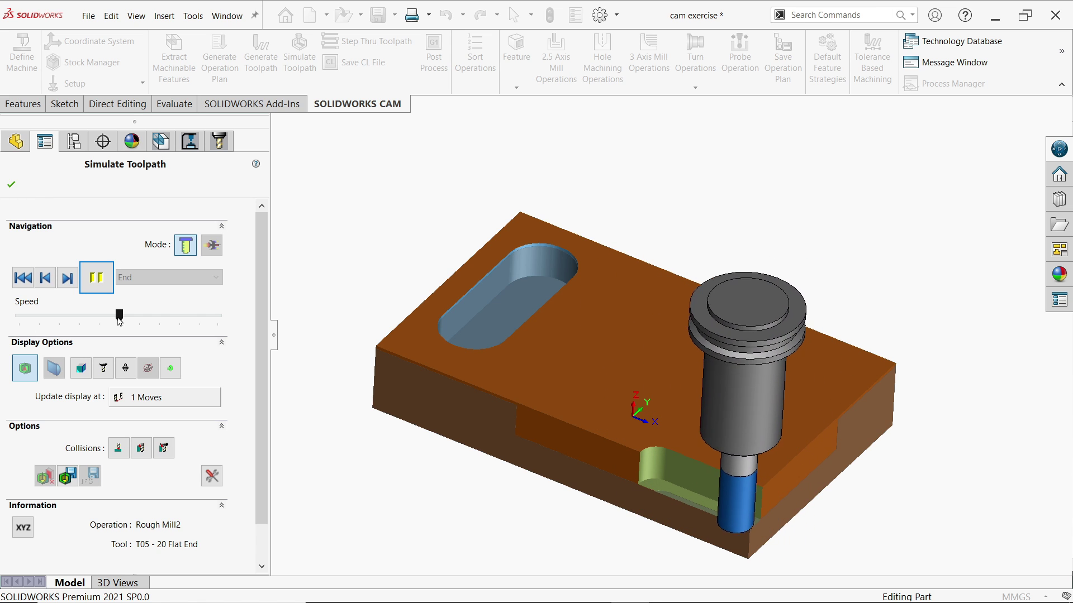
pyautogui.click(143, 322)
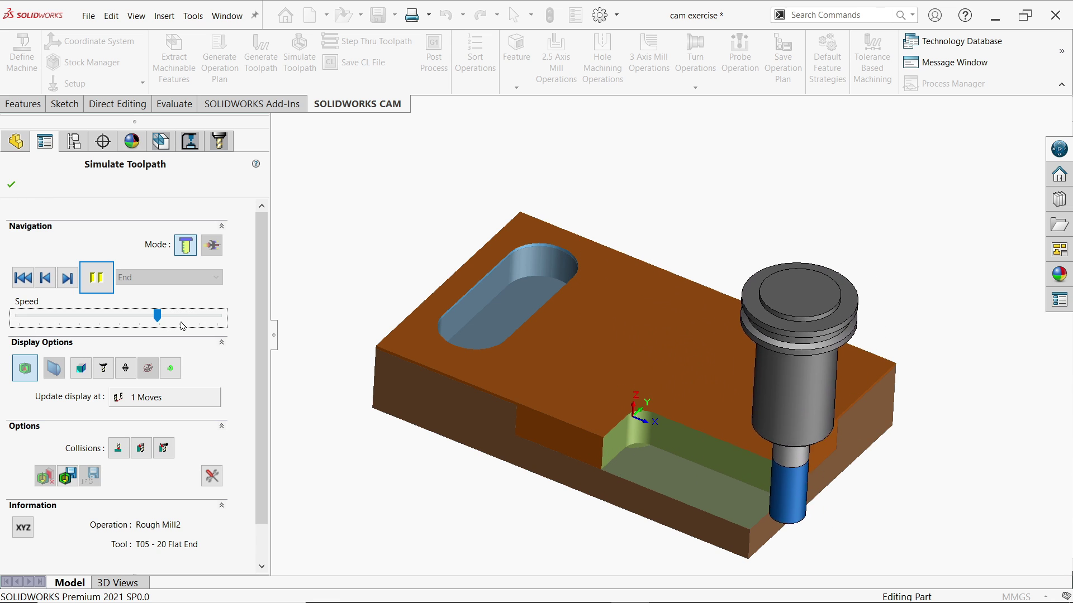
pyautogui.click(182, 325)
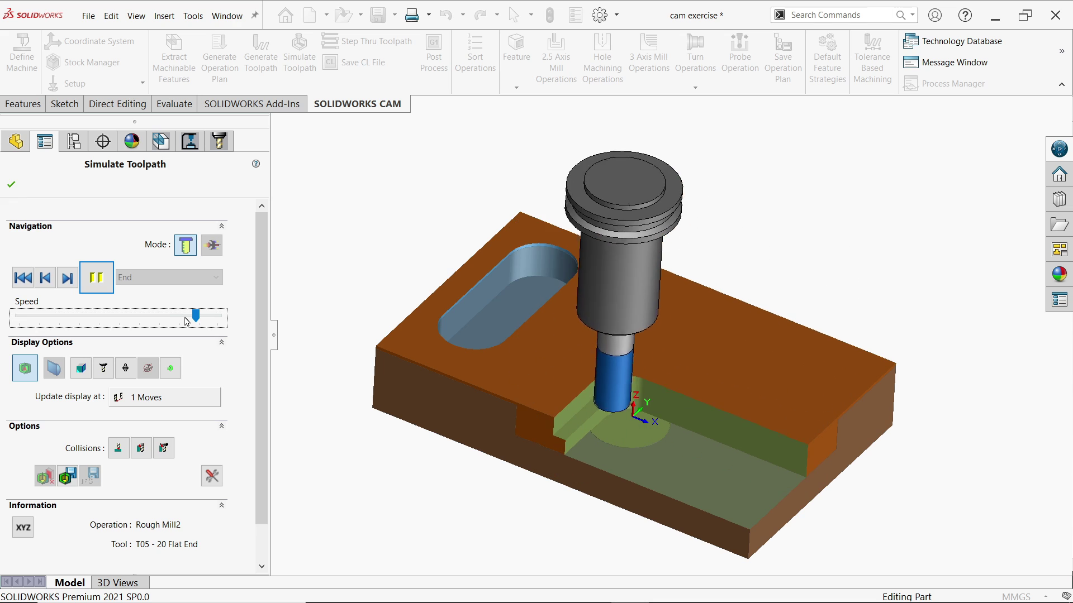
pyautogui.click(162, 320)
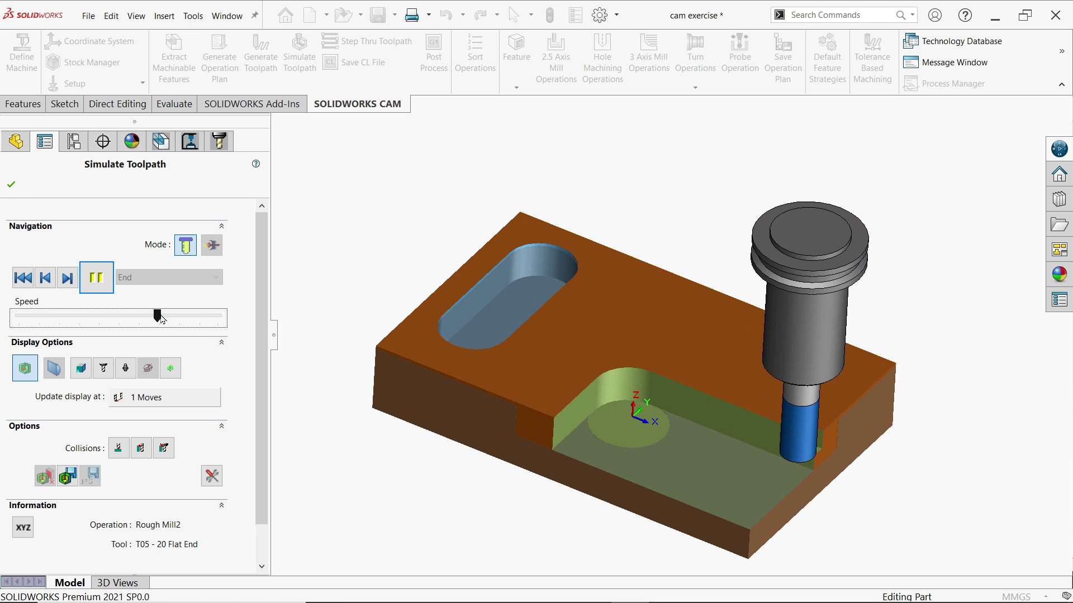
# Raise the simulation speed slightly so the run finishes with the -0.4 to 0.4 mm difference map.
pyautogui.moveTo(161, 319); pyautogui.dragTo(180, 320)
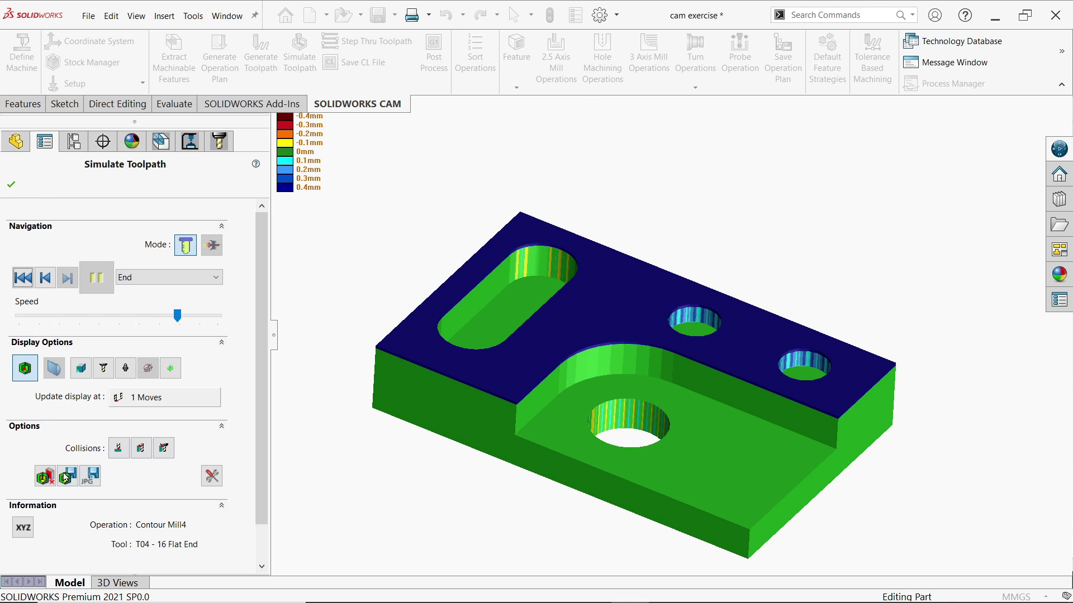
# Check the message log, switch the display back to stock view, and exit the simulation.
pyautogui.click(23, 527)
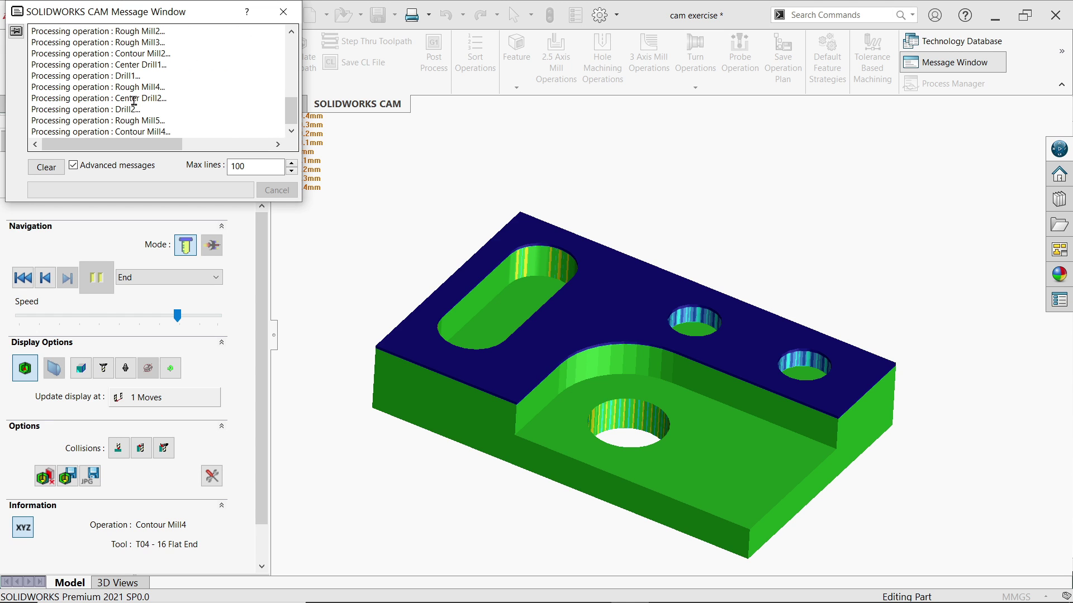
pyautogui.click(284, 15)
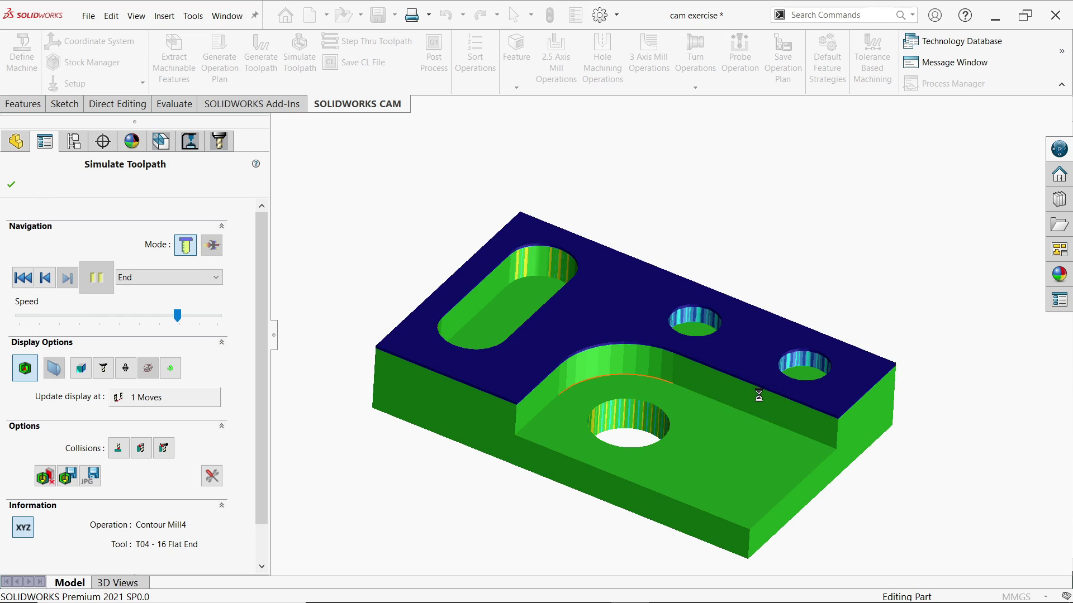
pyautogui.click(171, 370)
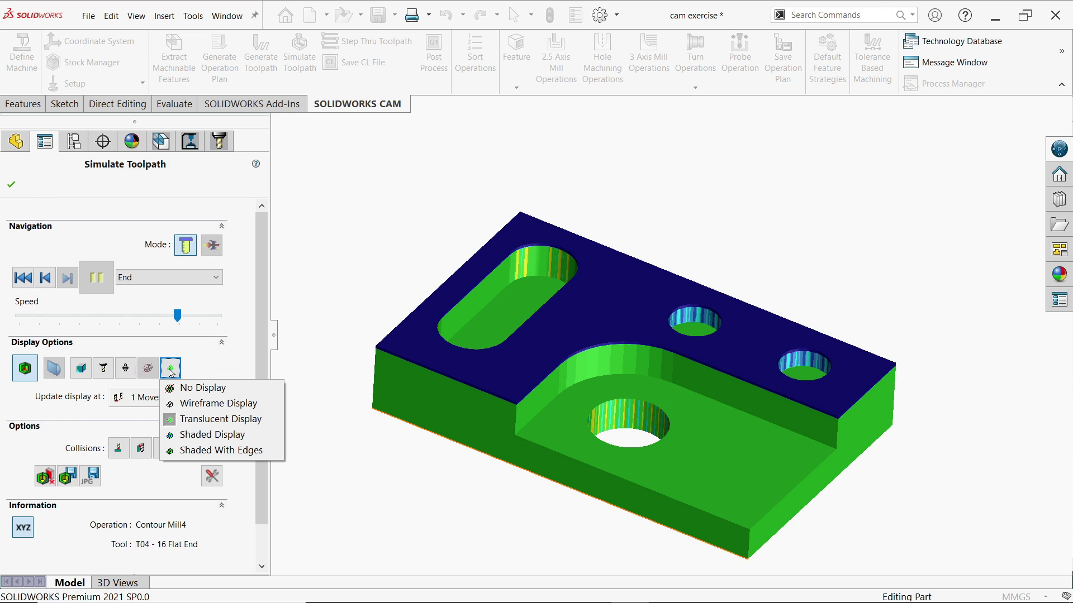
pyautogui.click(23, 369)
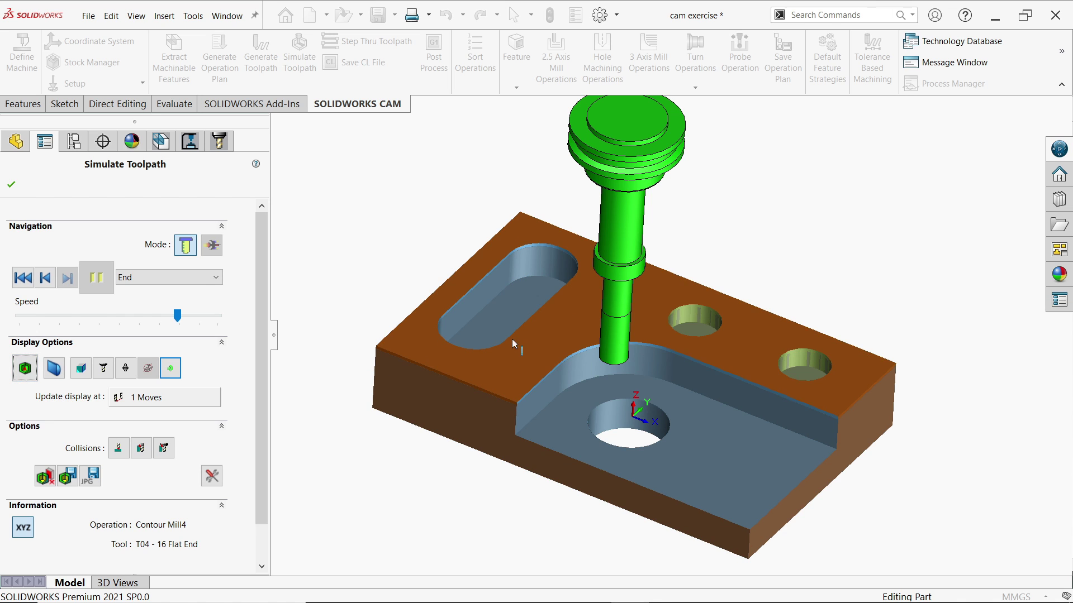
pyautogui.moveTo(638, 397); pyautogui.dragTo(633, 396, button='middle')
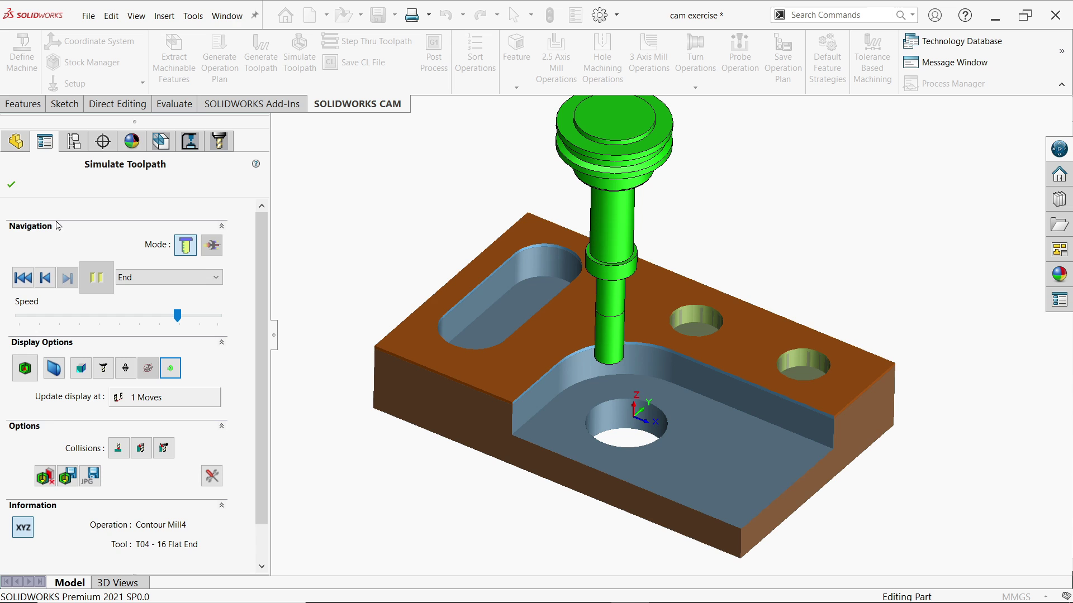
pyautogui.click(12, 185)
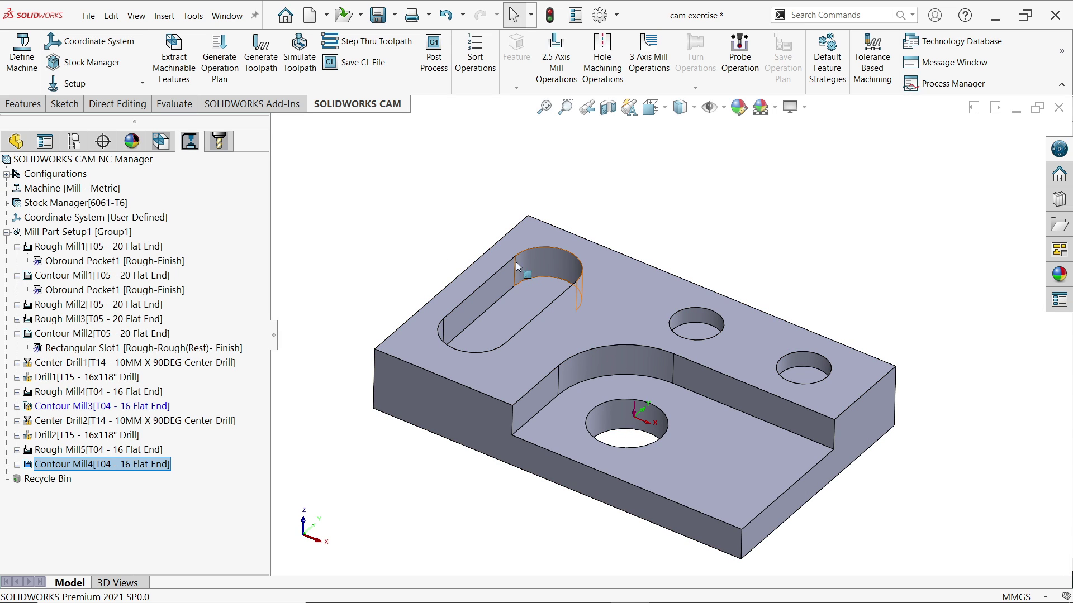
# Save the toolpaths to the Desktop as the CL file 'cam exercise.clt'.
pyautogui.click(362, 62)
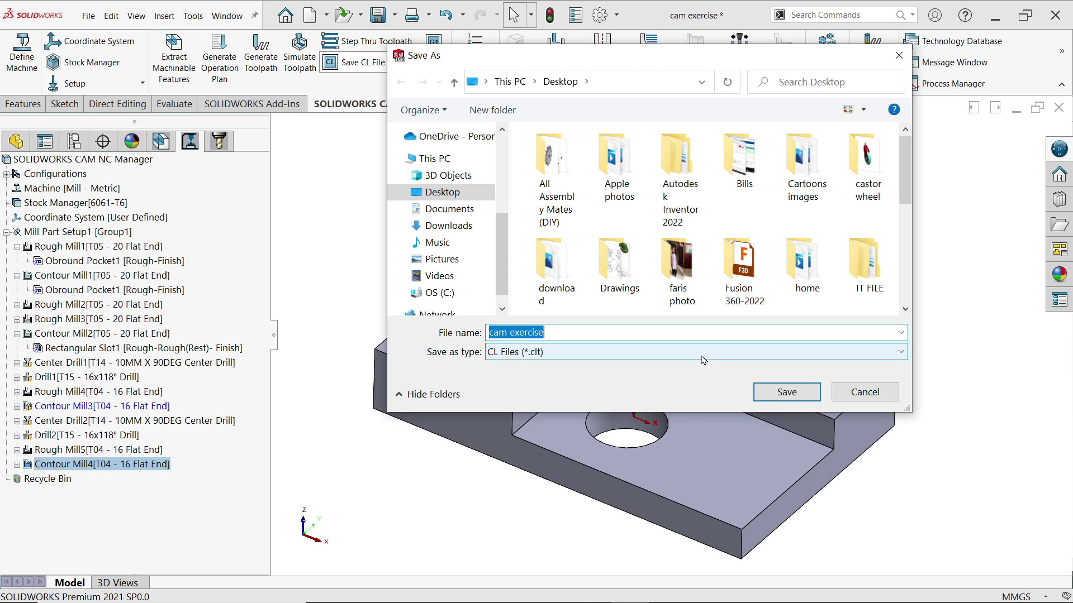
pyautogui.click(785, 393)
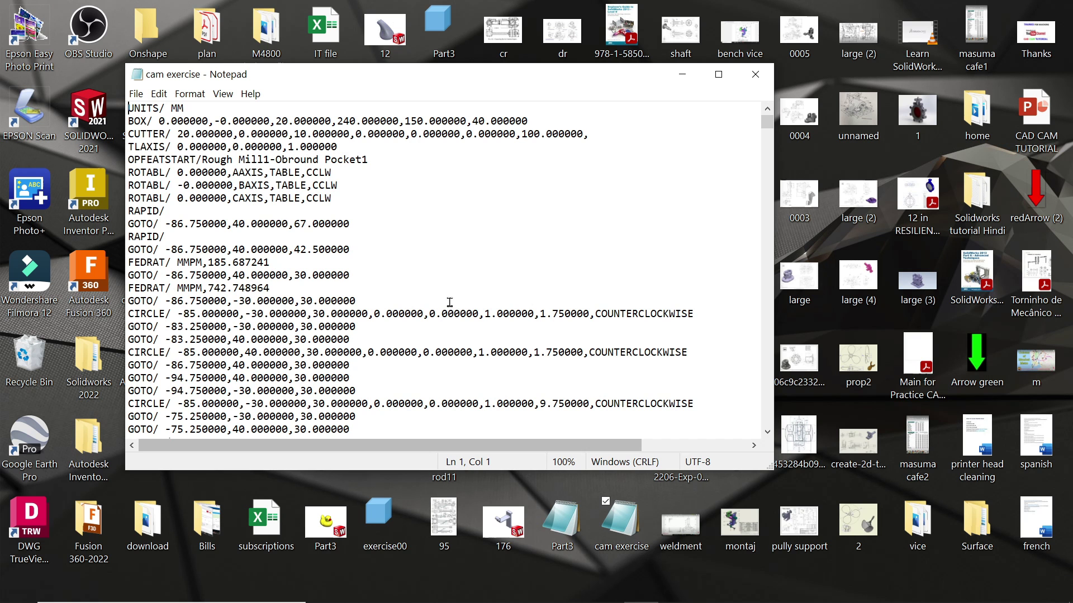
# Scroll through the CL file's GOTO, CIRCLE, CUTCOM and RAPID moves in Notepad.
pyautogui.scroll(-1, 422, 283)
pyautogui.scroll(-8, 422, 283)
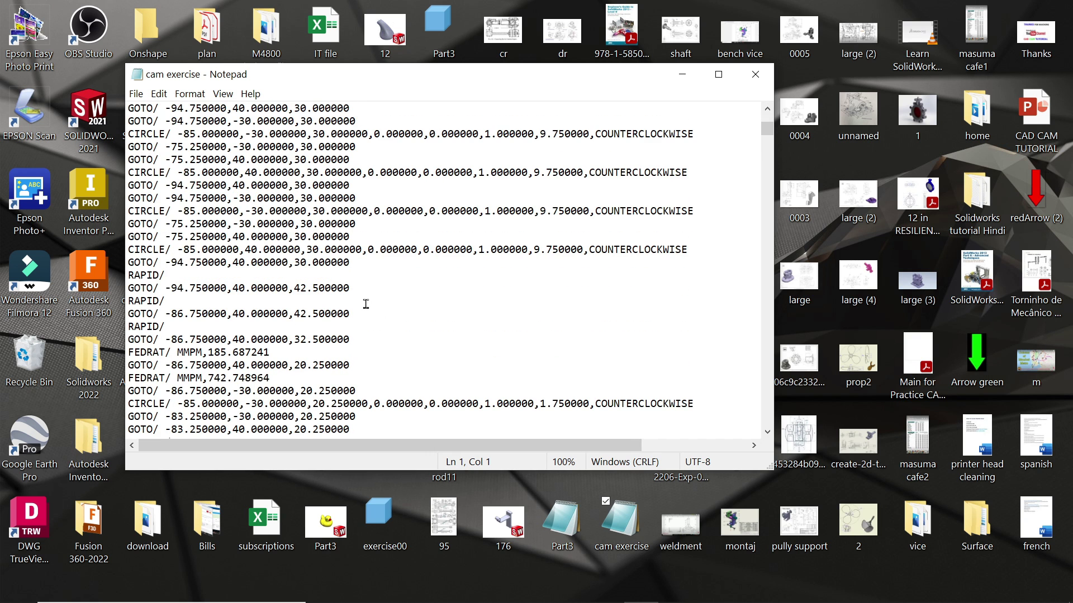
pyautogui.scroll(-12, 365, 304)
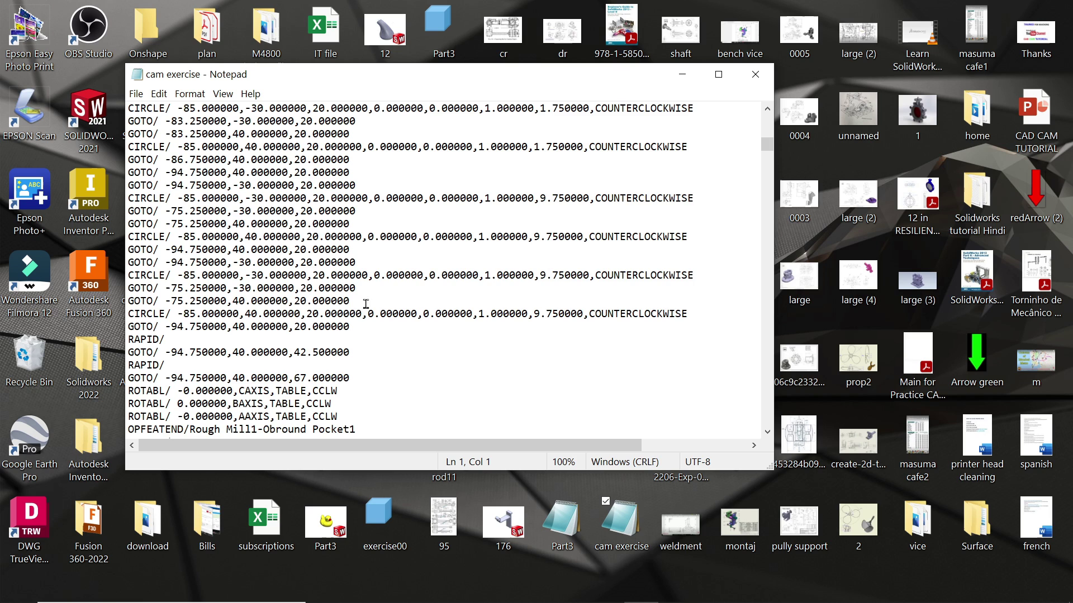
pyautogui.scroll(-12, 366, 304)
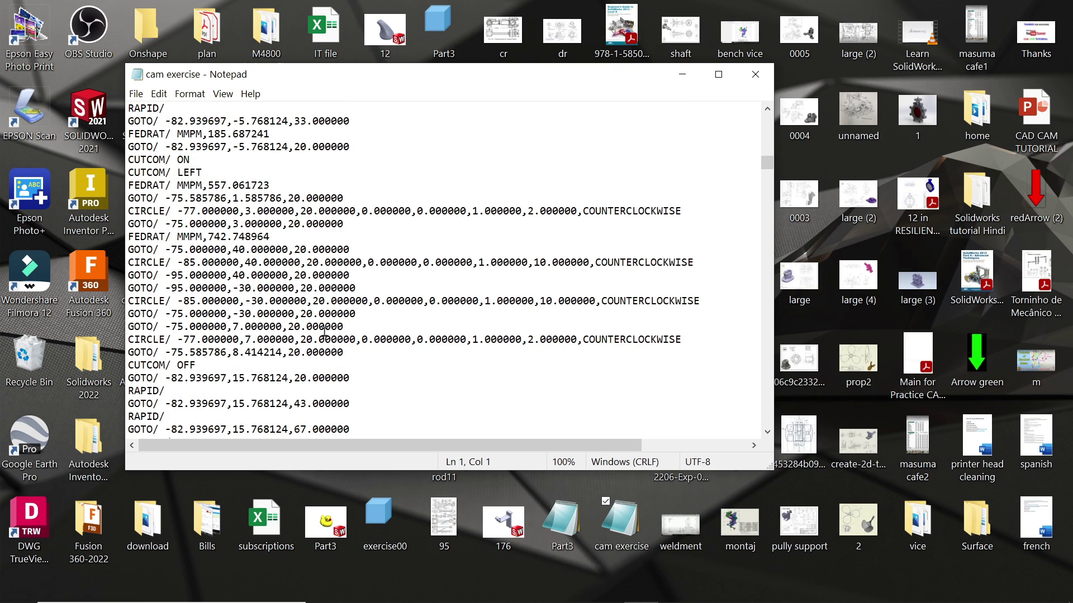
pyautogui.scroll(-6, 324, 332)
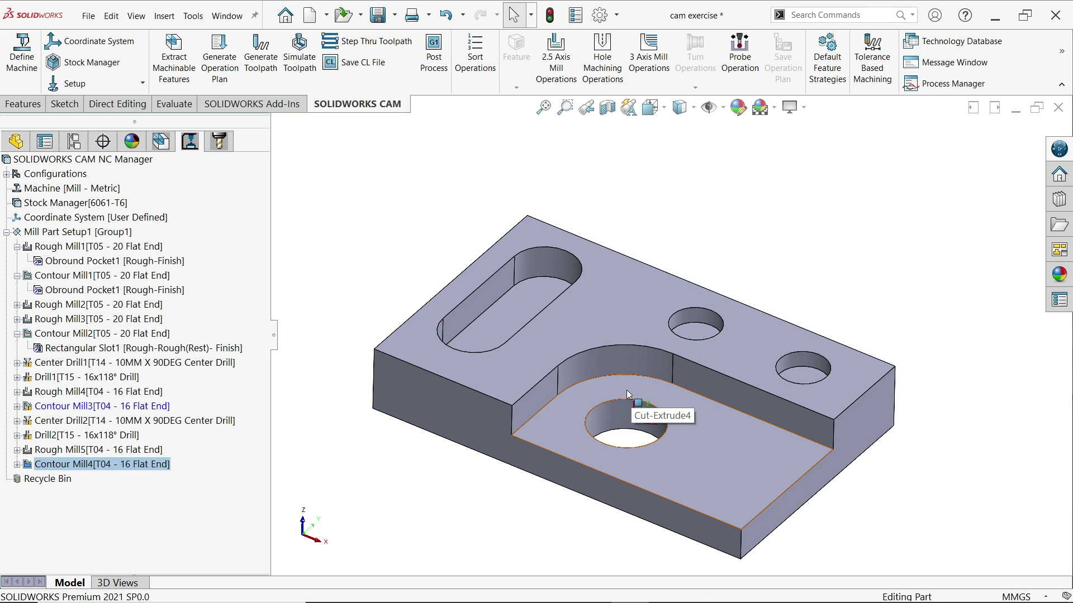
# Post-process the toolpaths into the Tape File 'cam exercise.tap' and run the post processor.
pyautogui.click(433, 77)
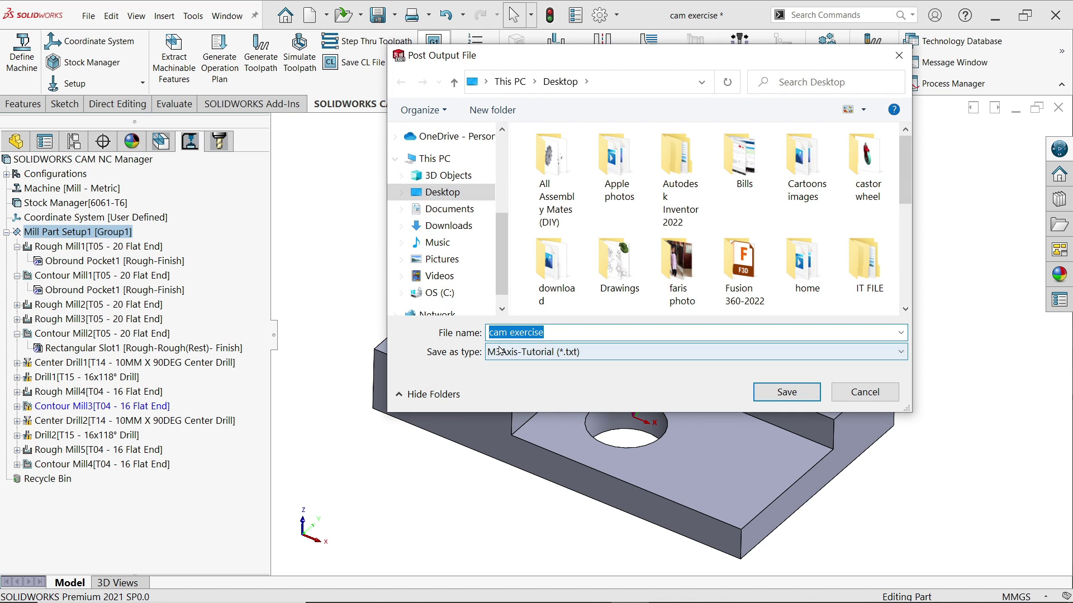
pyautogui.click(532, 352)
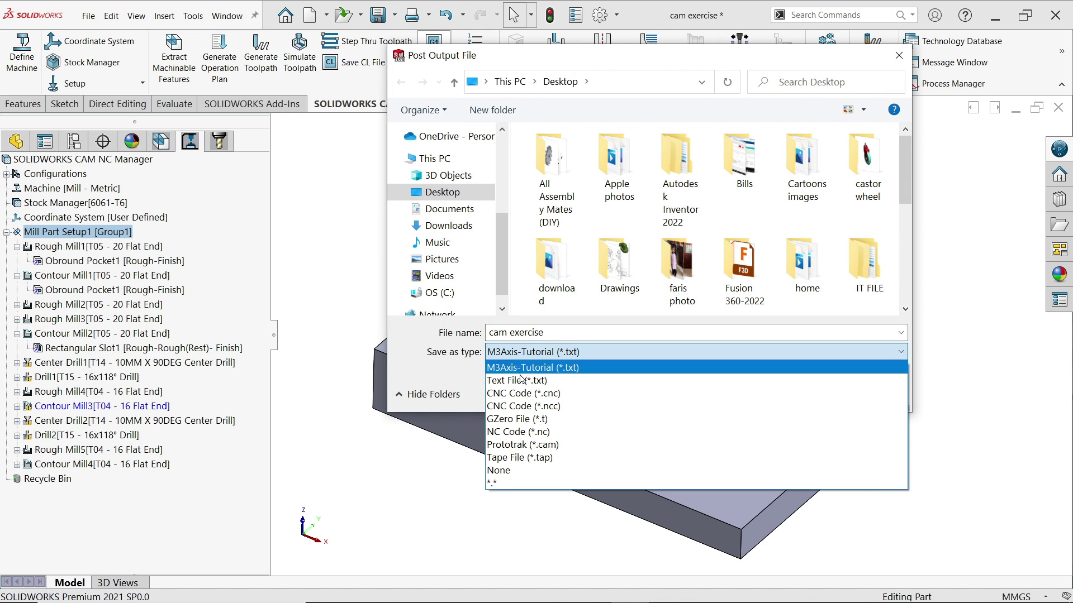
pyautogui.click(512, 458)
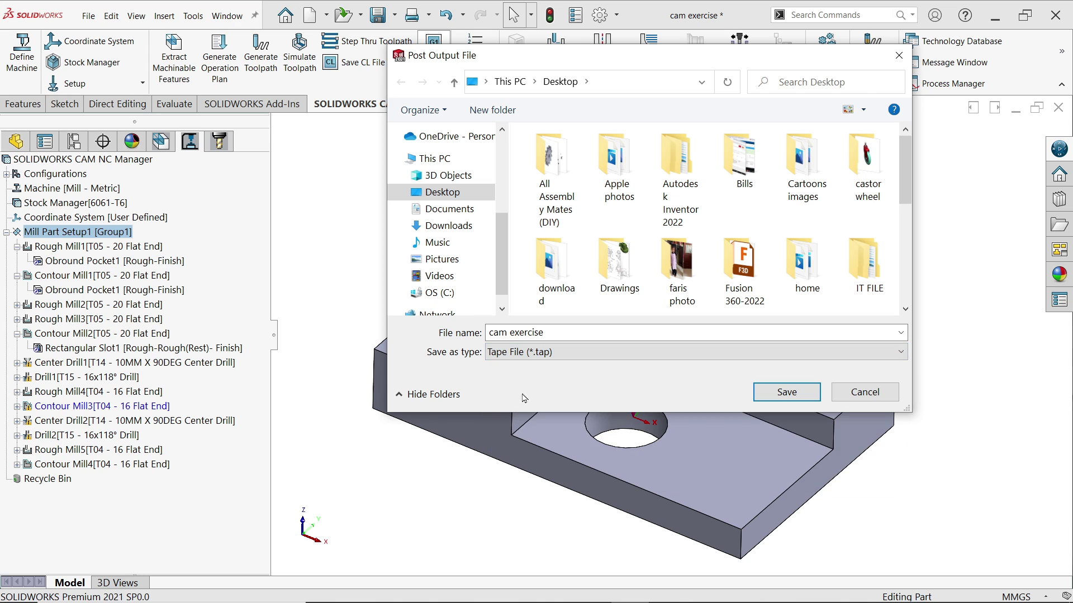
pyautogui.click(787, 392)
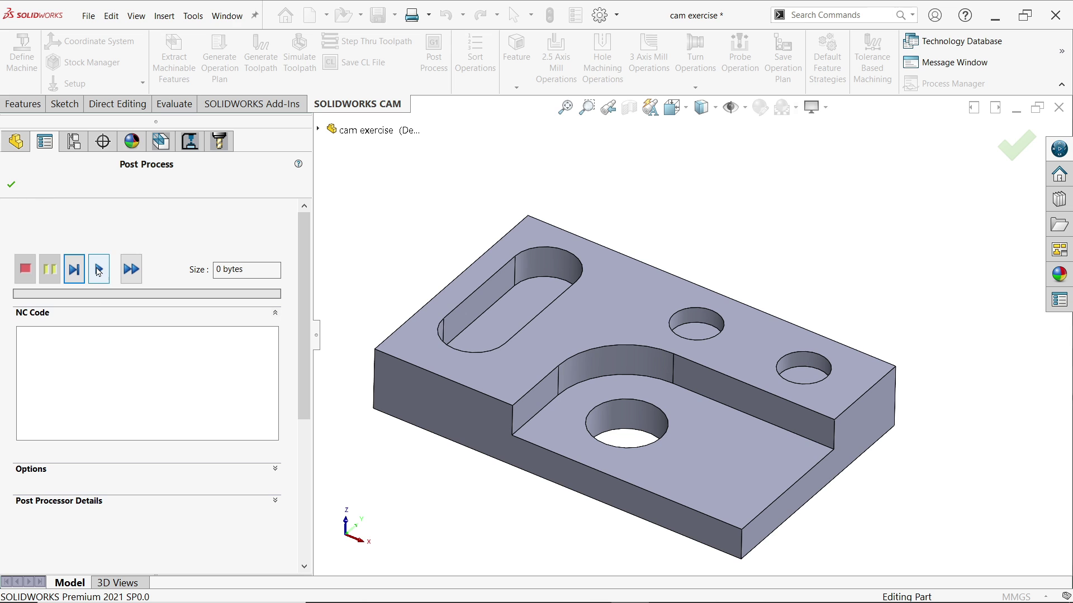
pyautogui.click(98, 269)
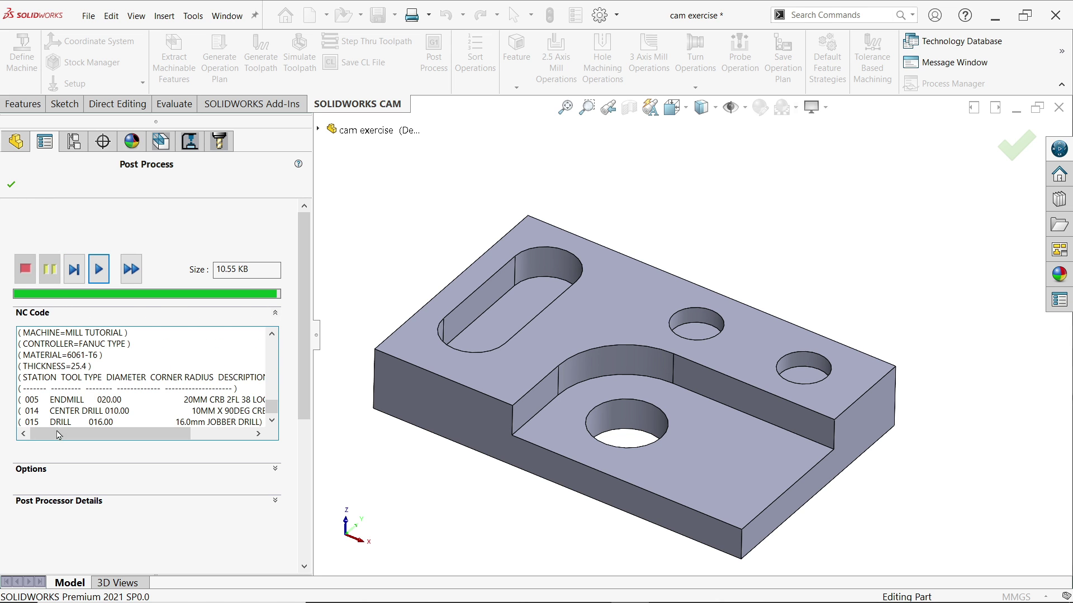
# Close Post Process and open the cam exercise tape file in a maximized Notepad.
pyautogui.click(11, 185)
pyautogui.click(996, 22)
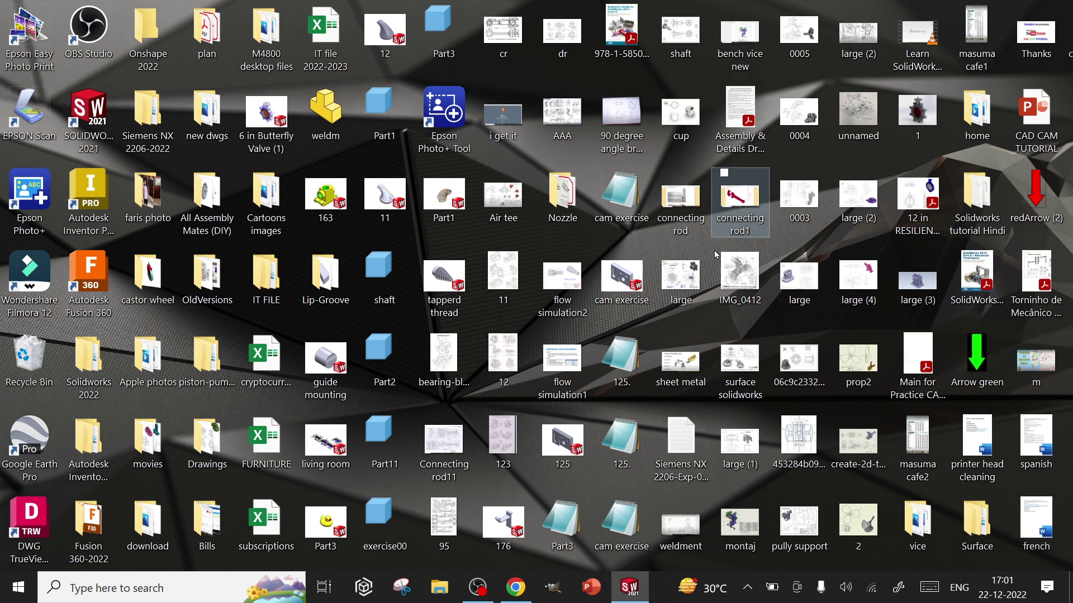
pyautogui.doubleClick(626, 197)
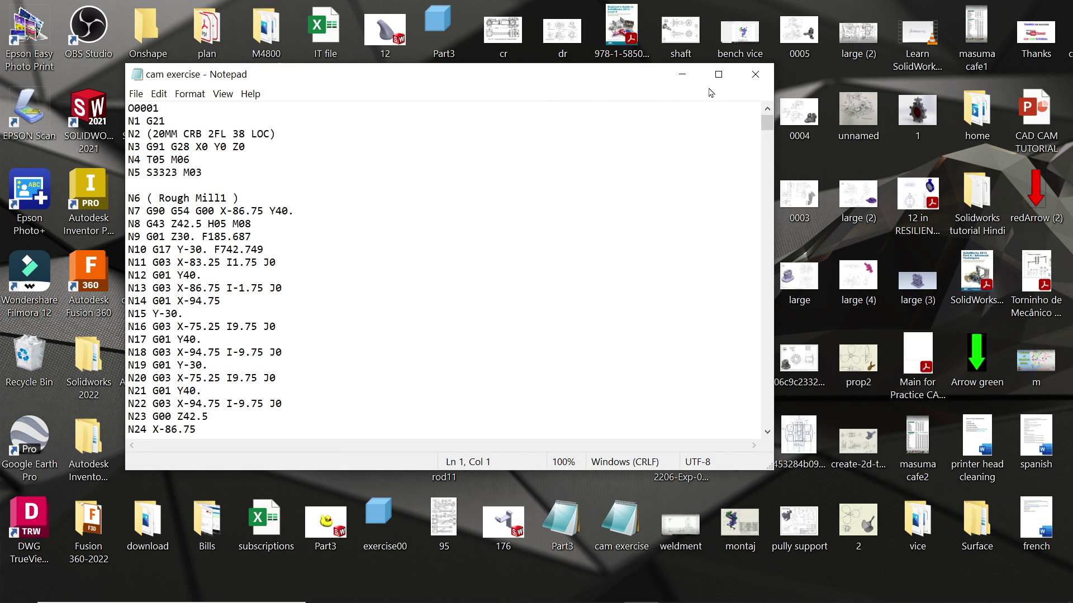
pyautogui.click(718, 74)
# Scroll through the G-code from O0001 past Rough Mill1 and Contour Mill1 to block N240.
pyautogui.scroll(-8, 42, 290)
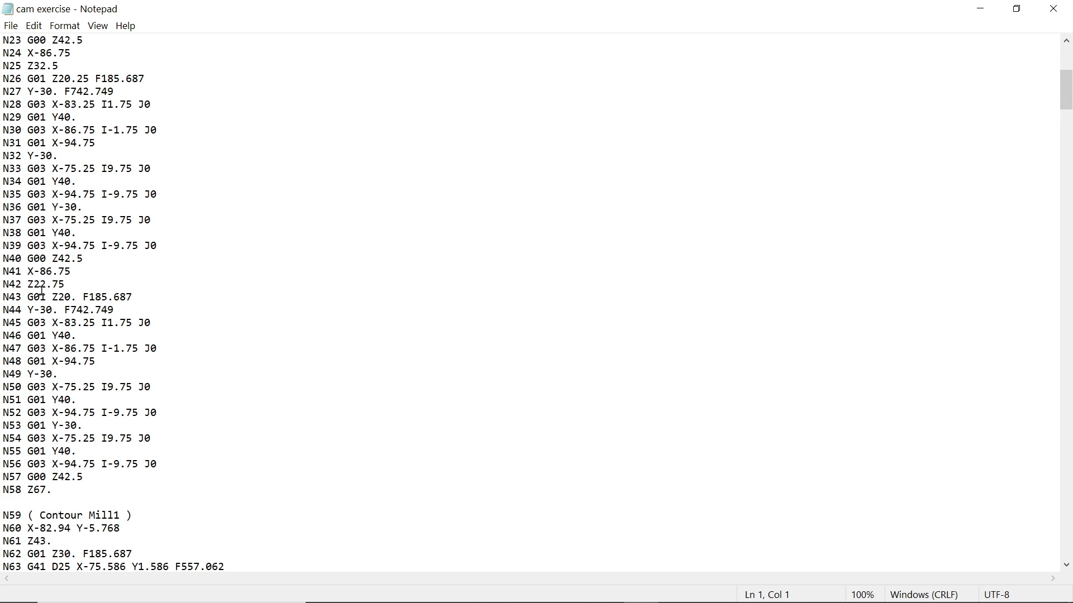
pyautogui.scroll(-14, 42, 290)
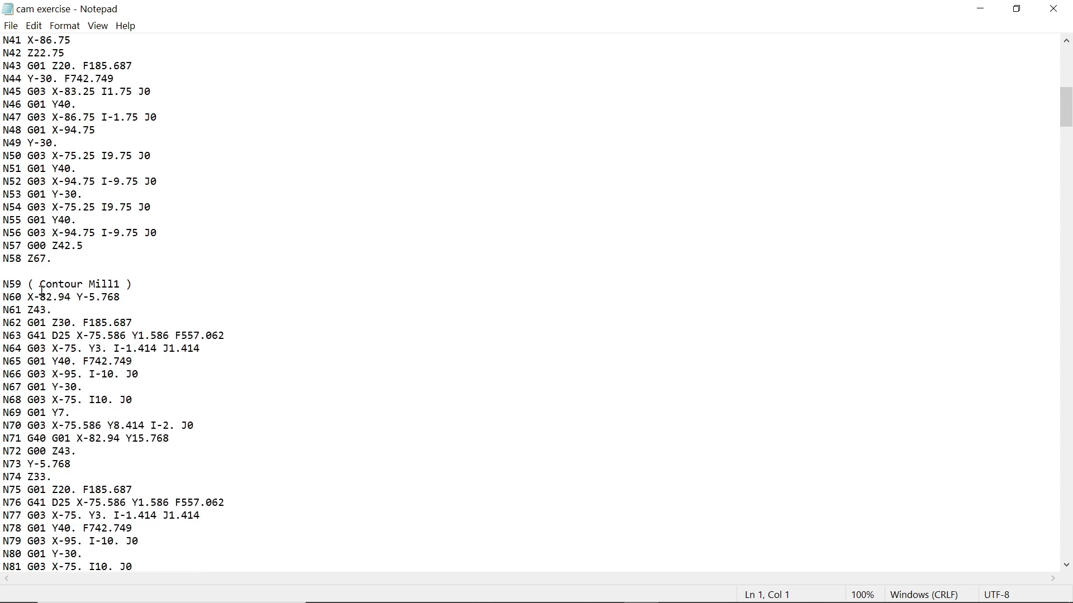
pyautogui.scroll(-20, 33, 324)
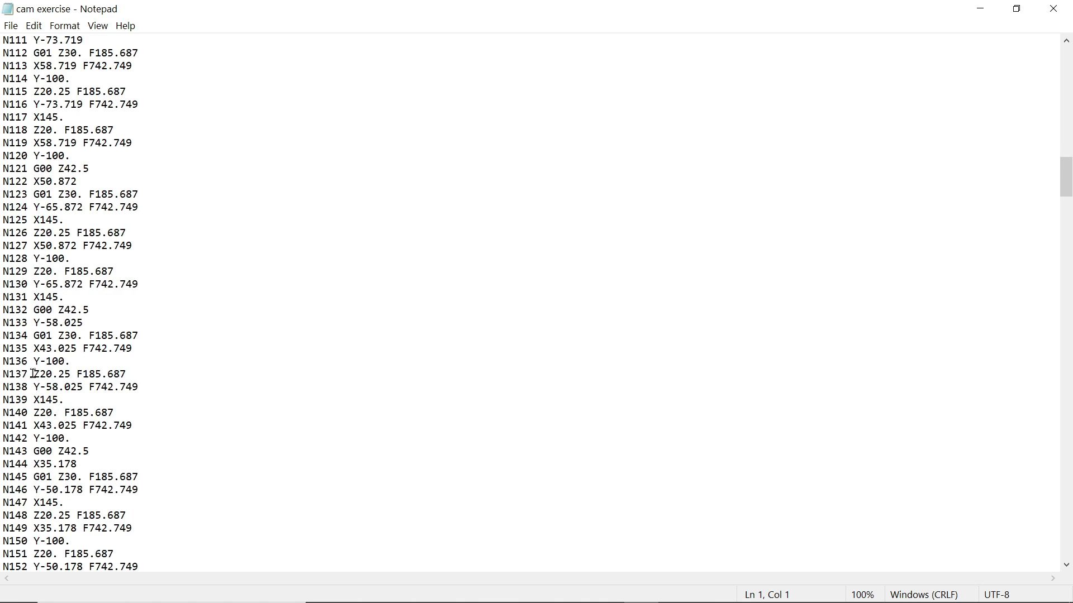
pyautogui.scroll(-10, 34, 374)
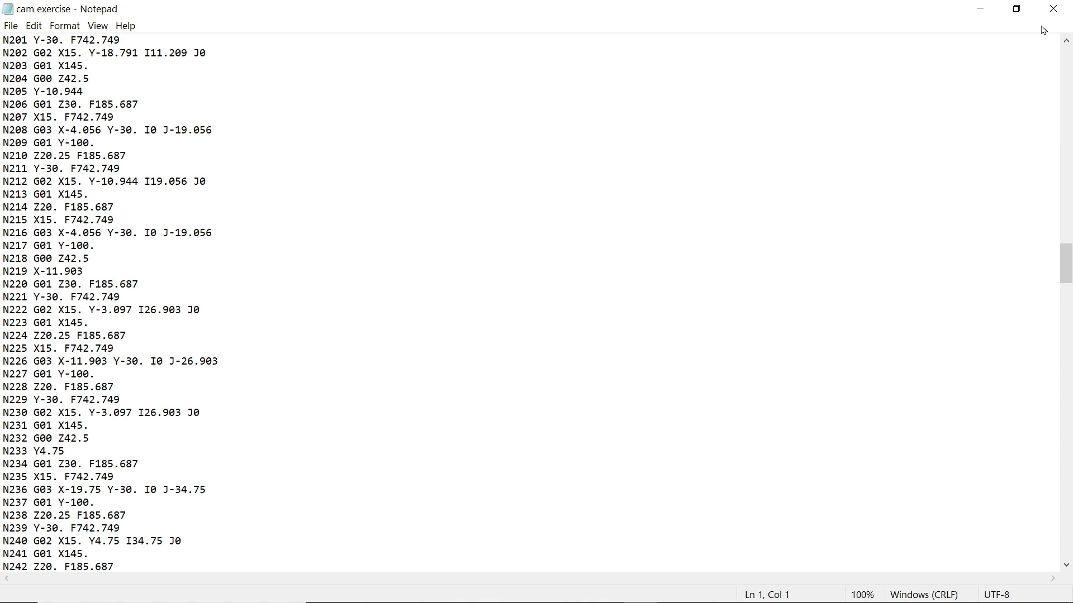
# Switch back to SOLIDWORKS to show the CAM operation tree and finished block.
pyautogui.click(605, 593)
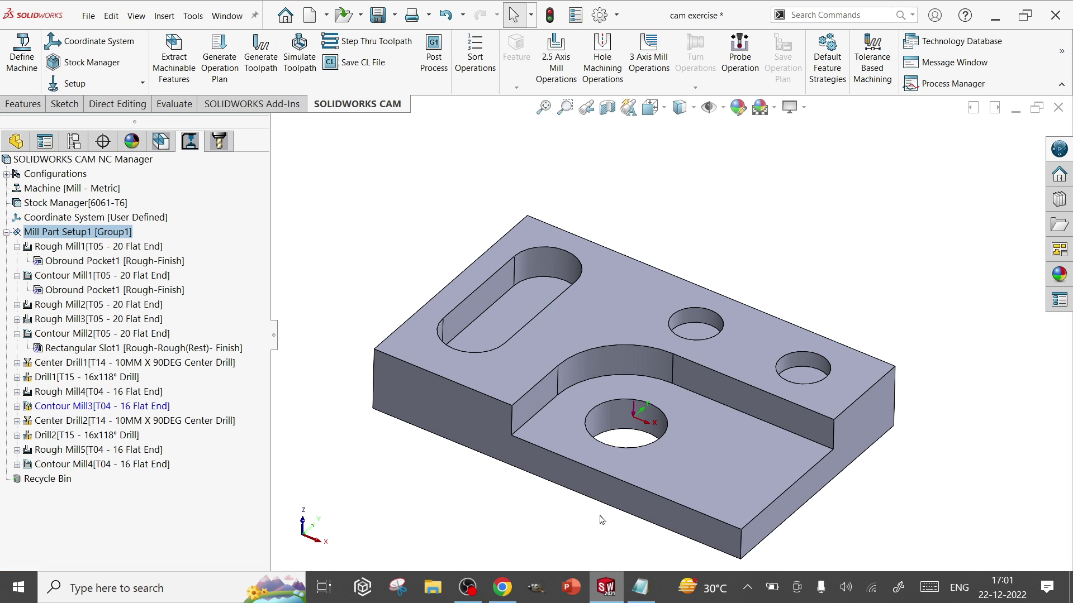